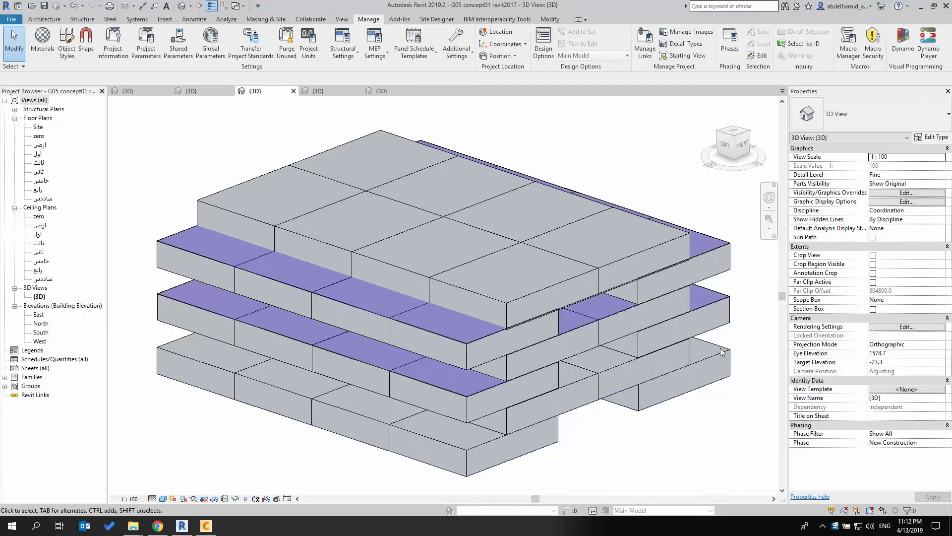
- Minimize Revit to locate the Autodesk CFD 2019 shortcut on the desktop, and return to Revit
click(921, 6)
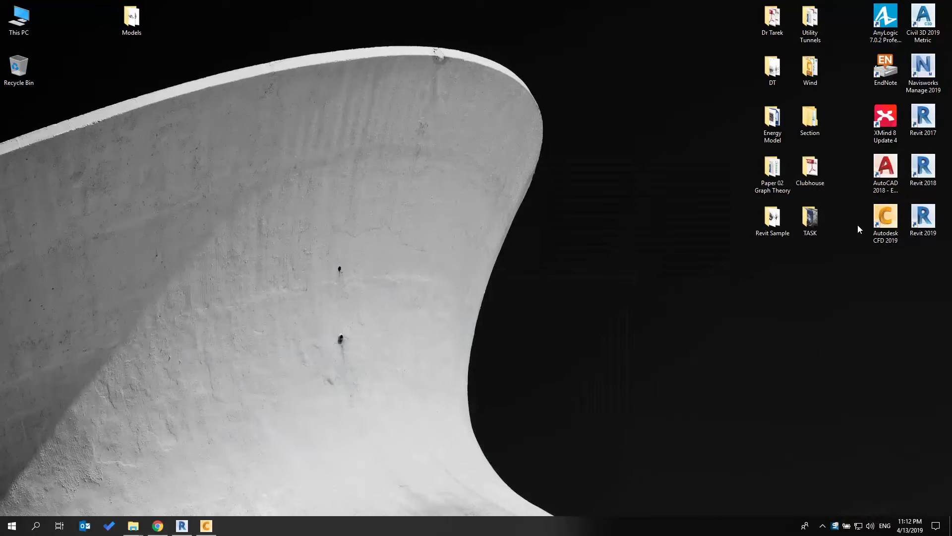
click(880, 242)
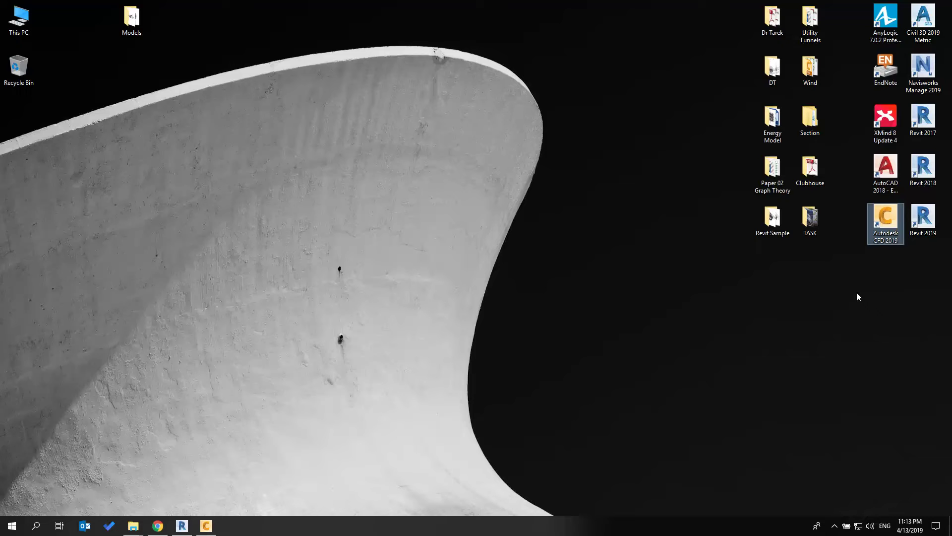
click(182, 525)
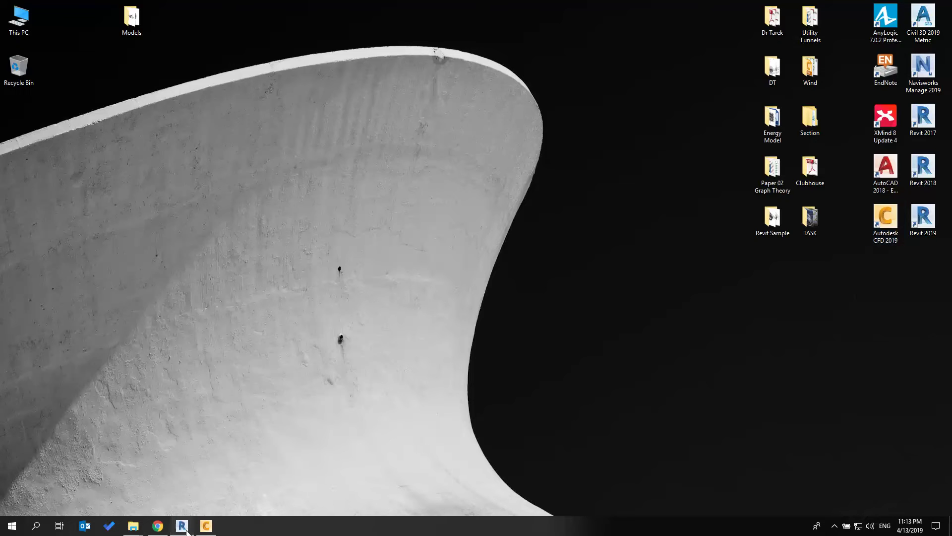
- Examine the building concept masses from several angles in the open 3D views, ending with G06-concept 5
shift+middle_drag(279, 411, 382, 411)
scroll(382, 411, down, 2)
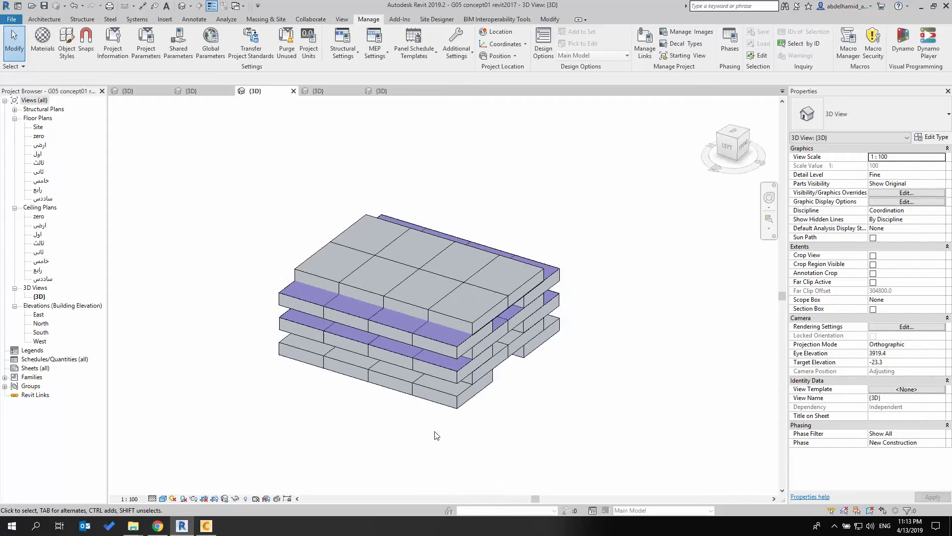
shift+middle_drag(434, 431, 405, 401)
click(319, 91)
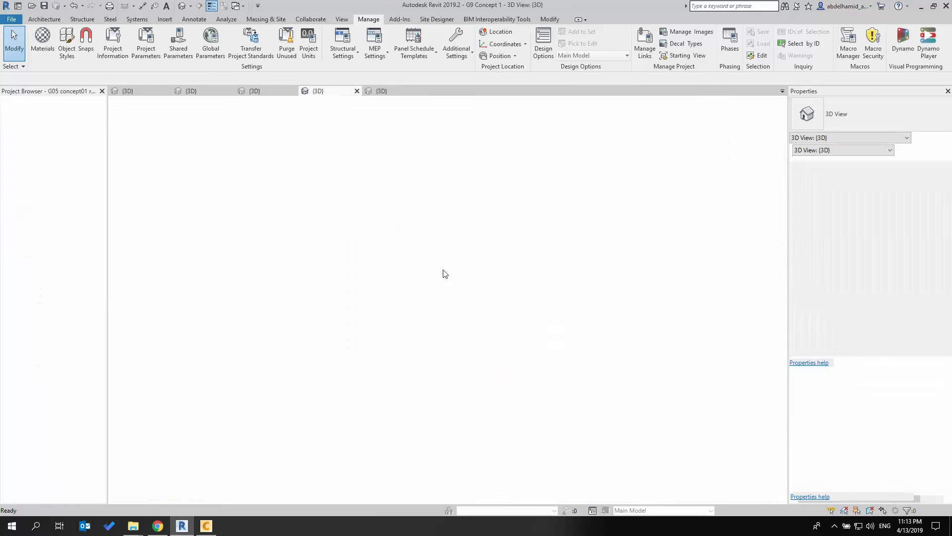
shift+middle_drag(528, 401, 389, 109)
click(382, 91)
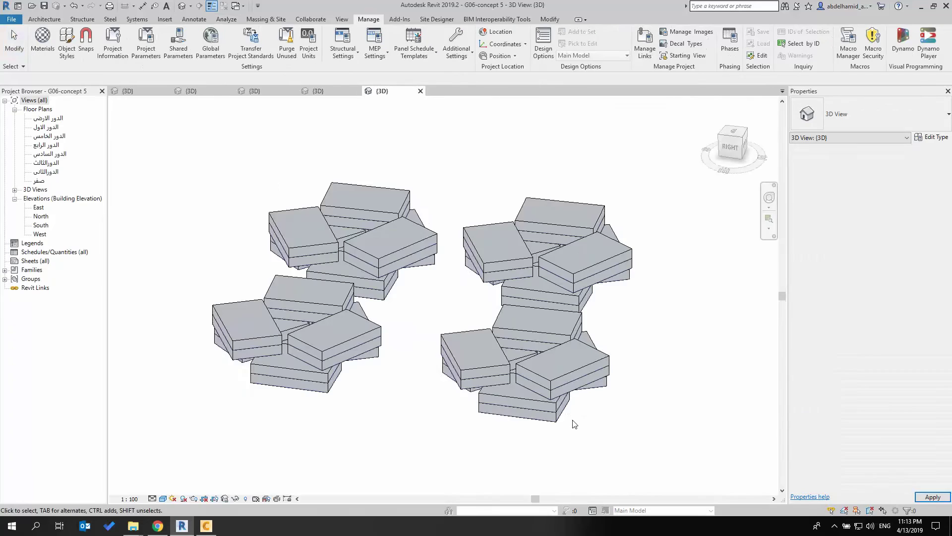
shift+middle_drag(557, 383, 521, 443)
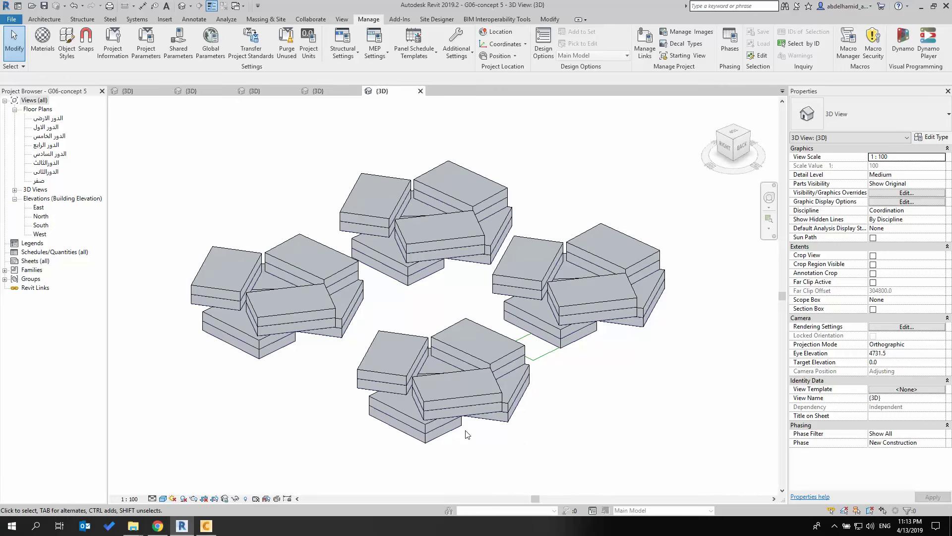
- Switch to Autodesk Insight in Chrome and view the annual wind rose of the weather station for G9 Concept 3's location
click(158, 525)
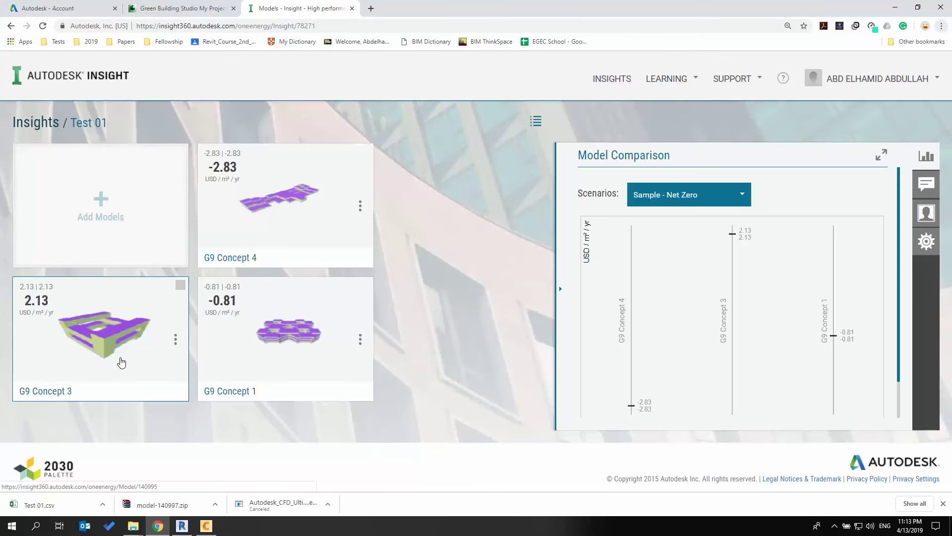
click(122, 362)
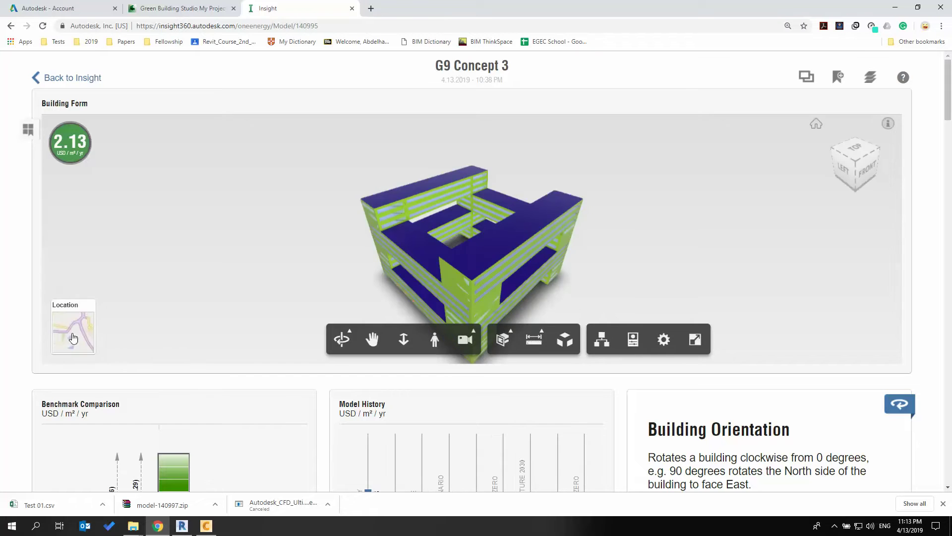
click(73, 335)
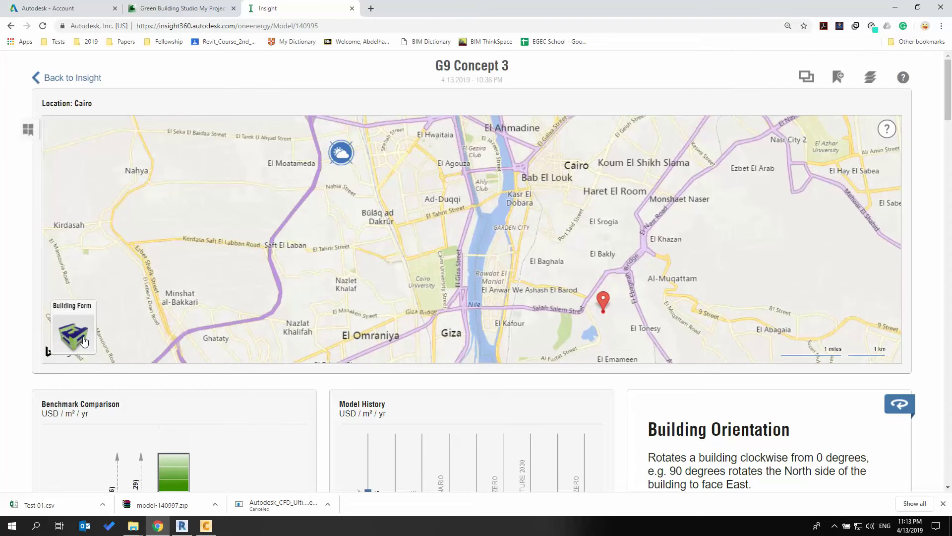
click(341, 155)
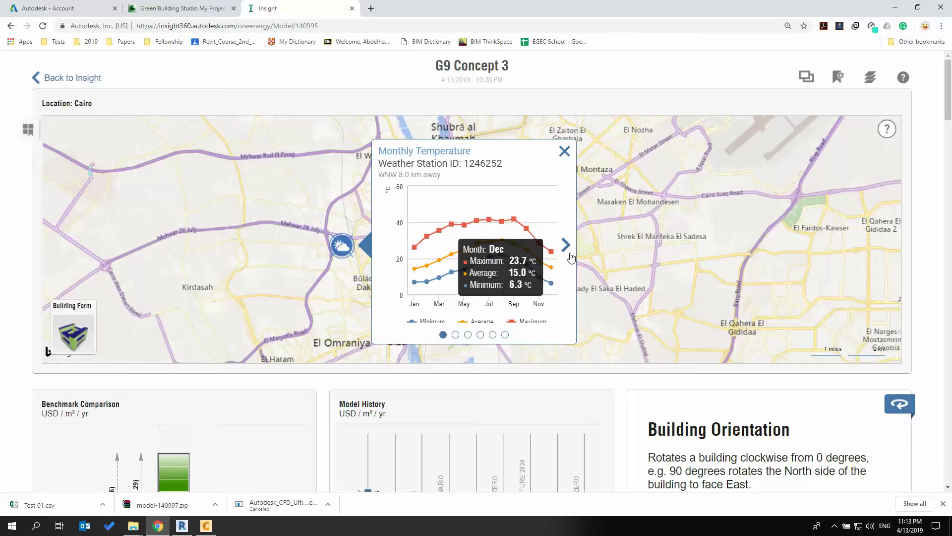
click(567, 246)
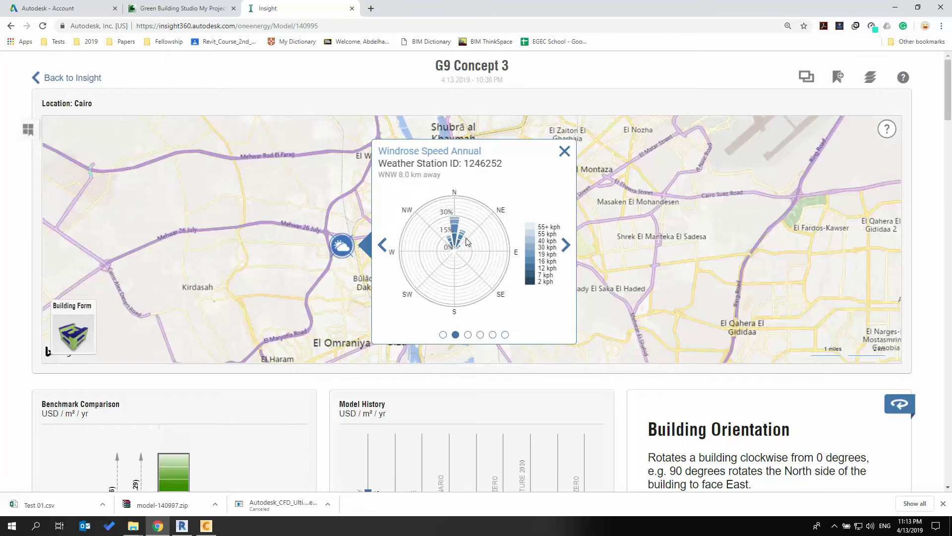
mouse_move(456, 232)
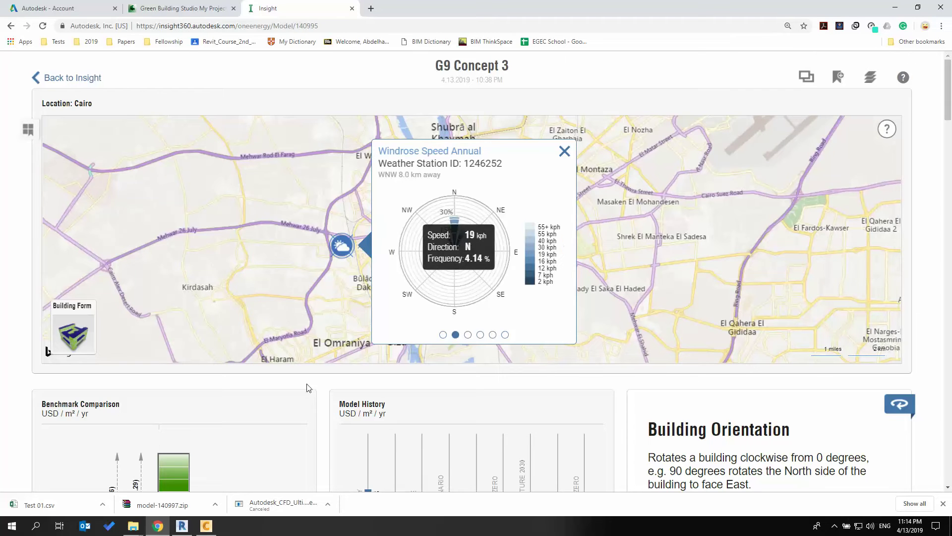
- Switch back to Revit and show the four building masses of G06-concept 5 from the Top view
click(182, 526)
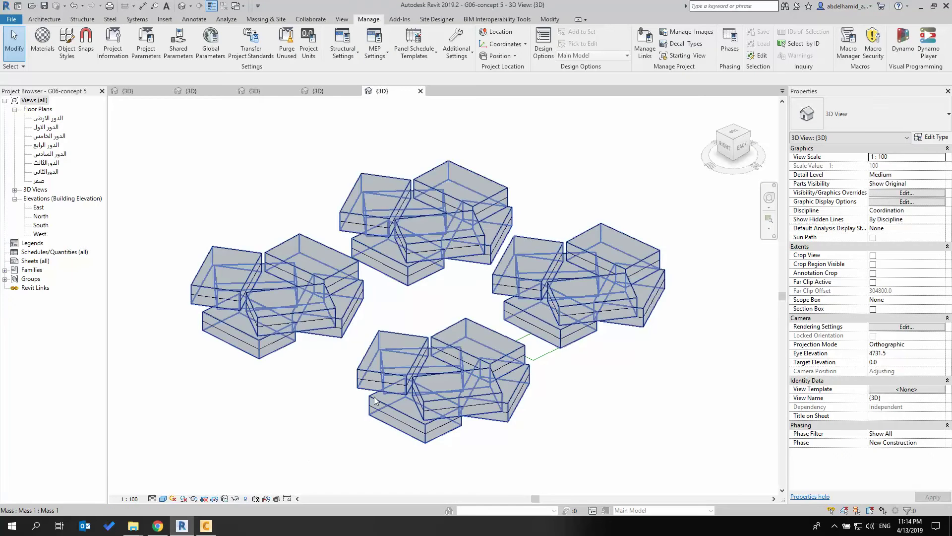
scroll(367, 396, down, 4)
click(419, 414)
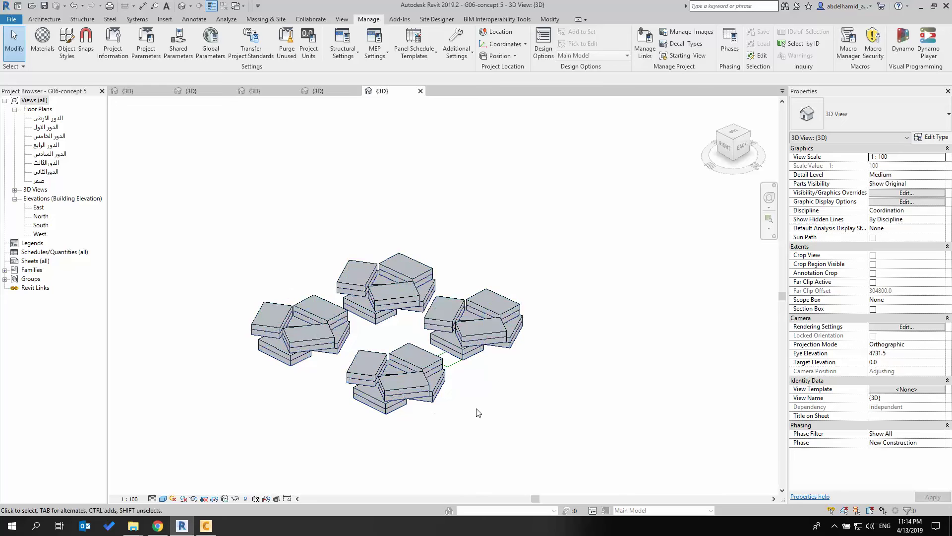
shift+middle_drag(419, 414, 433, 384)
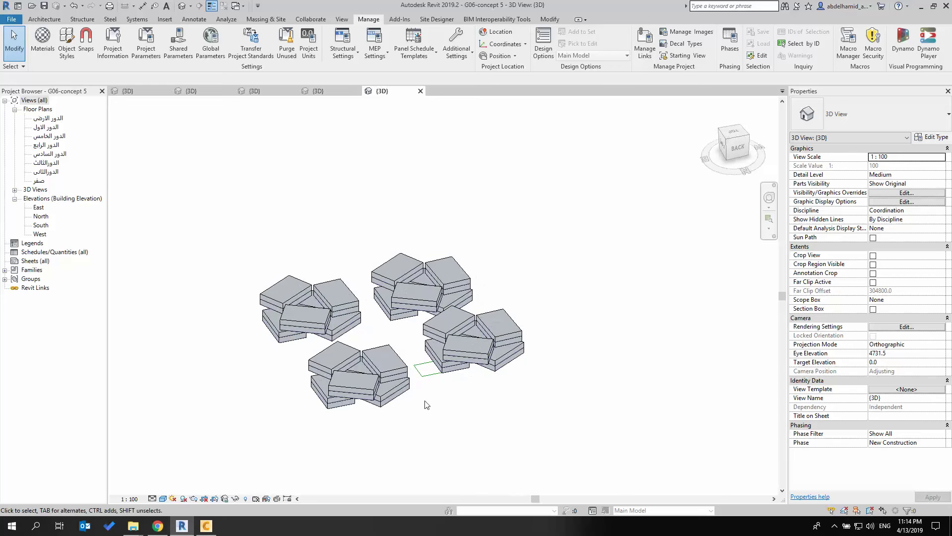
key(Tab)
click(735, 134)
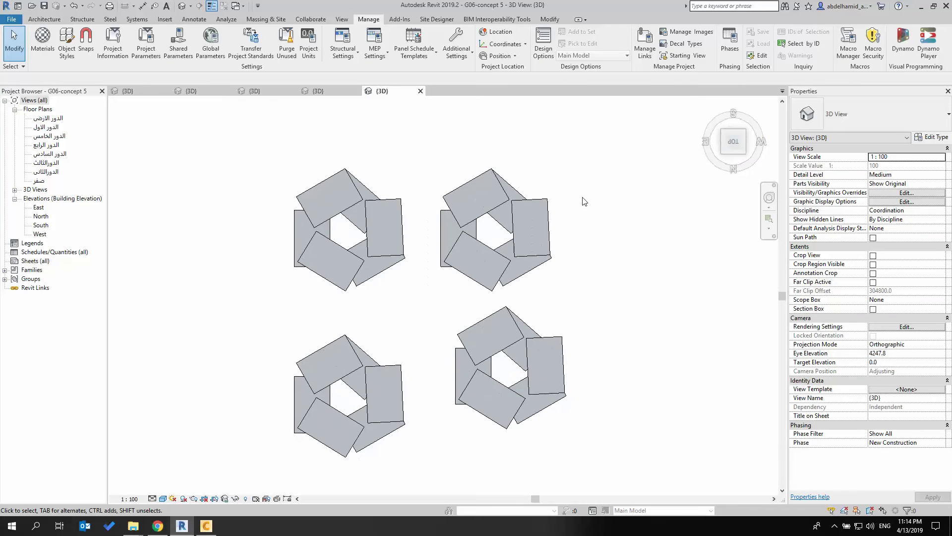
- Start an in-place mass named Mass 2 and rotate the top view so north points up
click(266, 18)
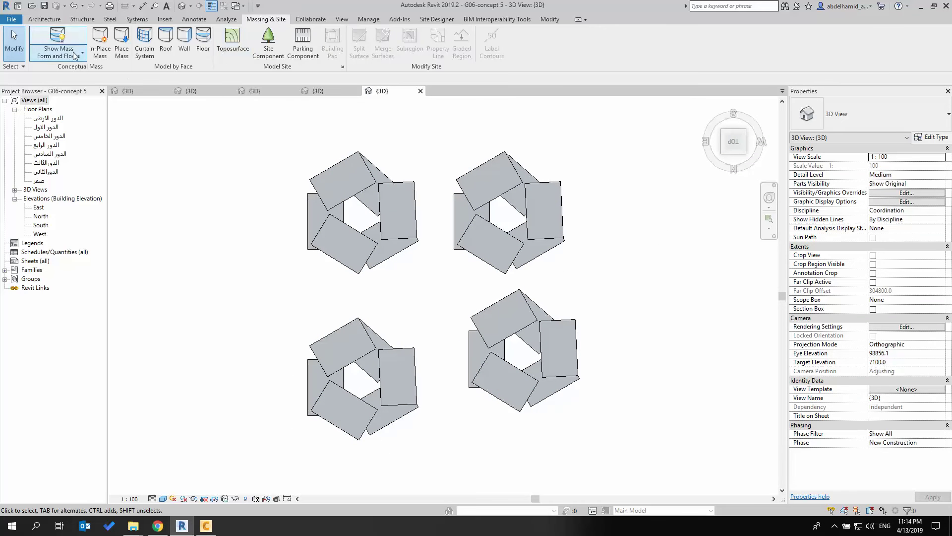
click(99, 42)
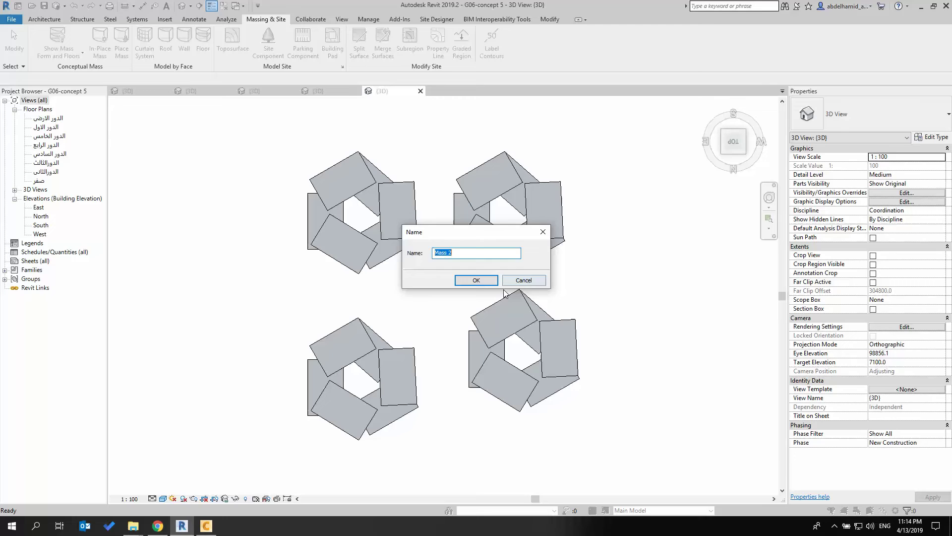
click(477, 281)
scroll(412, 293, down, 4)
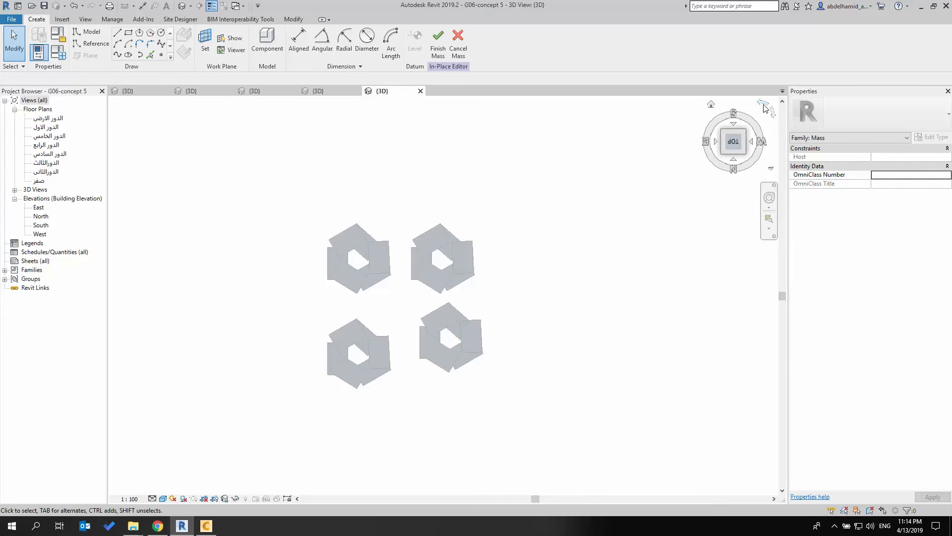
click(764, 108)
click(764, 108)
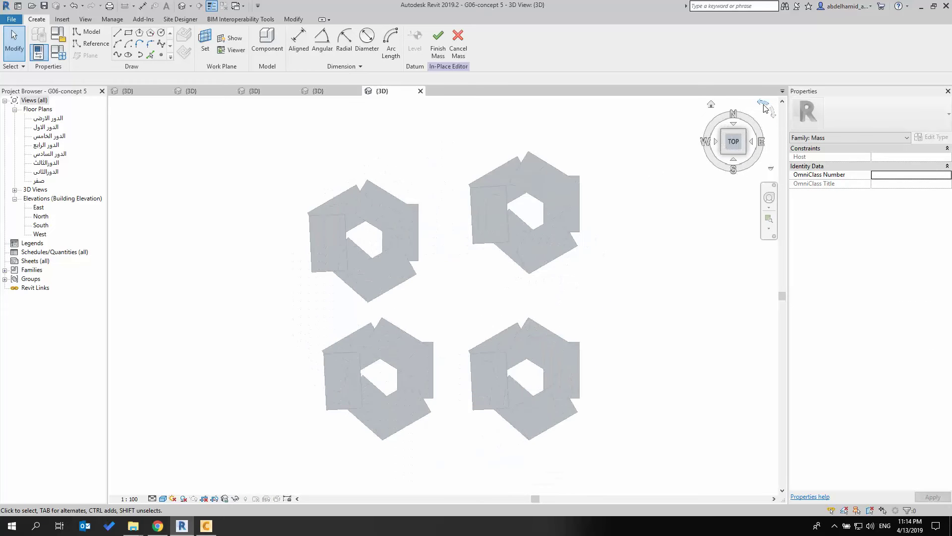
scroll(441, 207, down, 3)
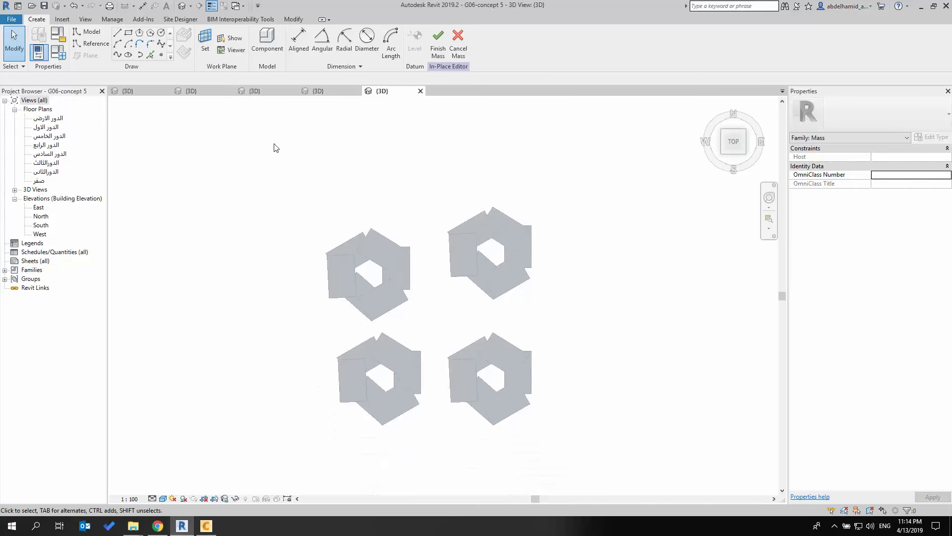
- Sketch a rectangle enclosing all four building masses and shift it west so the buildings sit more centrally inside
click(131, 33)
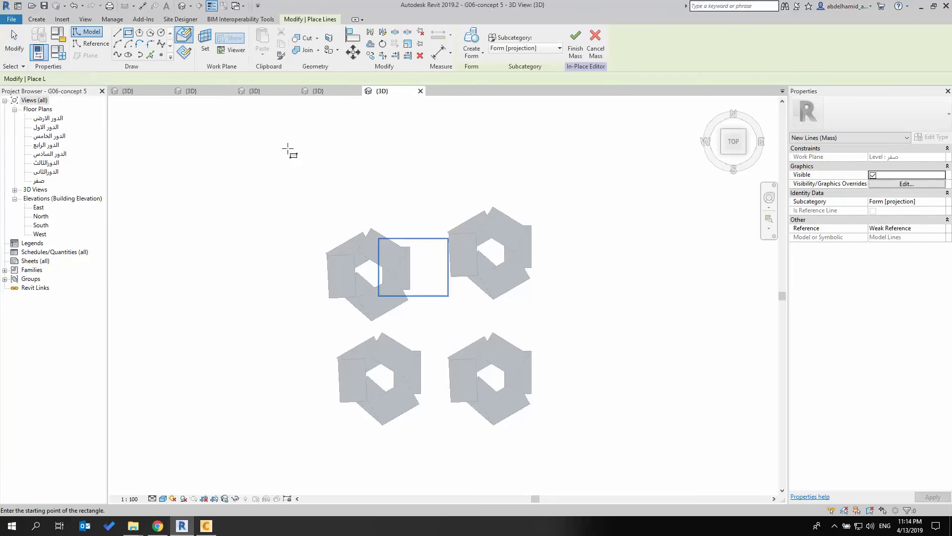
click(275, 142)
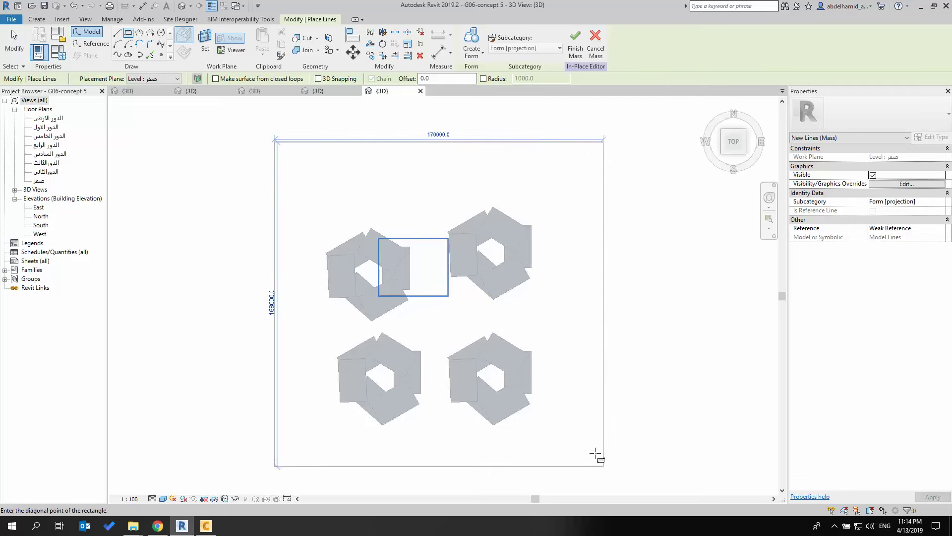
middle_drag(600, 455, 600, 336)
scroll(598, 333, down, 2)
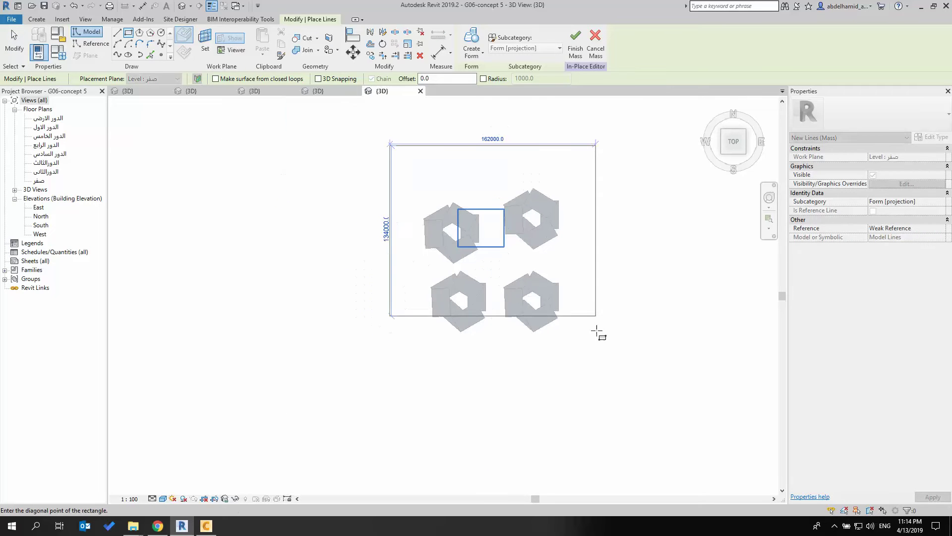
click(618, 392)
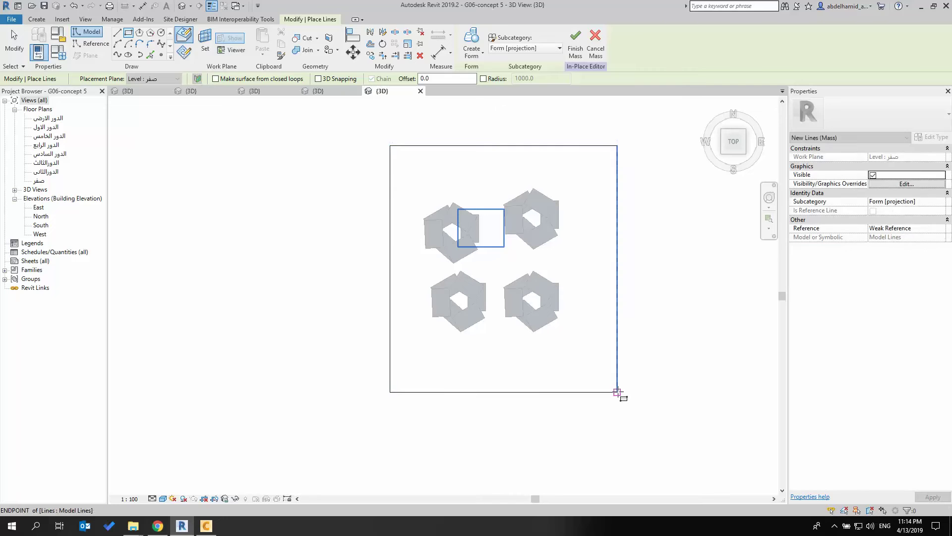
key(Escape)
key(Escape)
click(617, 361)
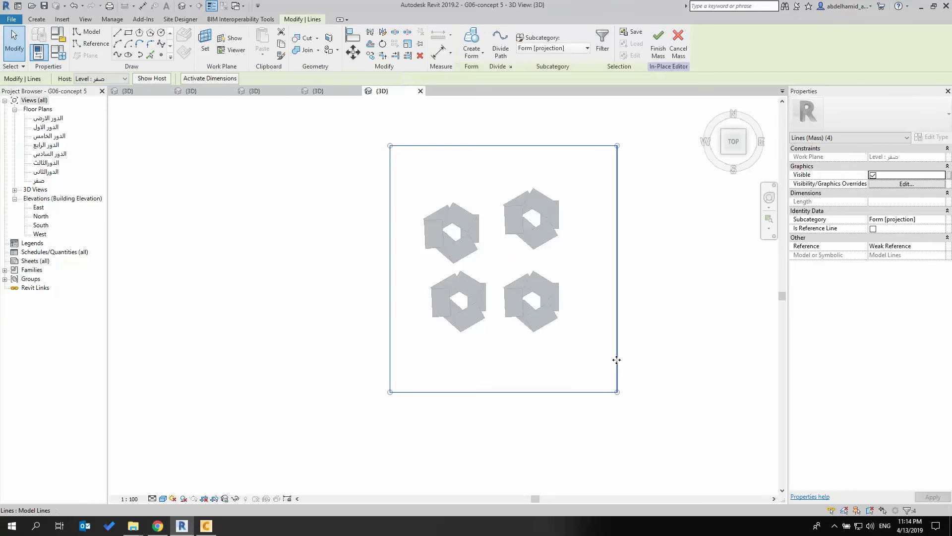
drag(617, 361, 601, 360)
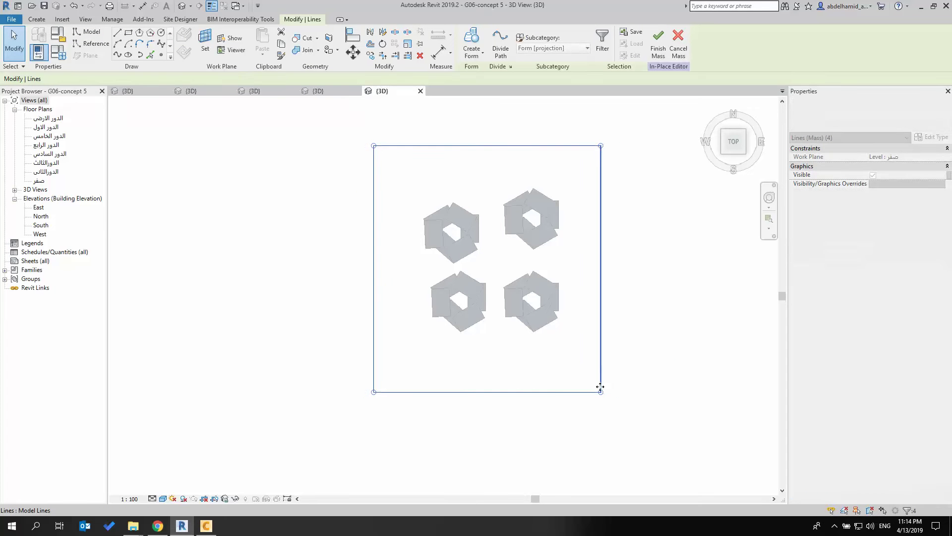
- Create a solid form from the rectangle and lower its top face to a height of about 46124 mm
shift+middle_drag(514, 416, 605, 188)
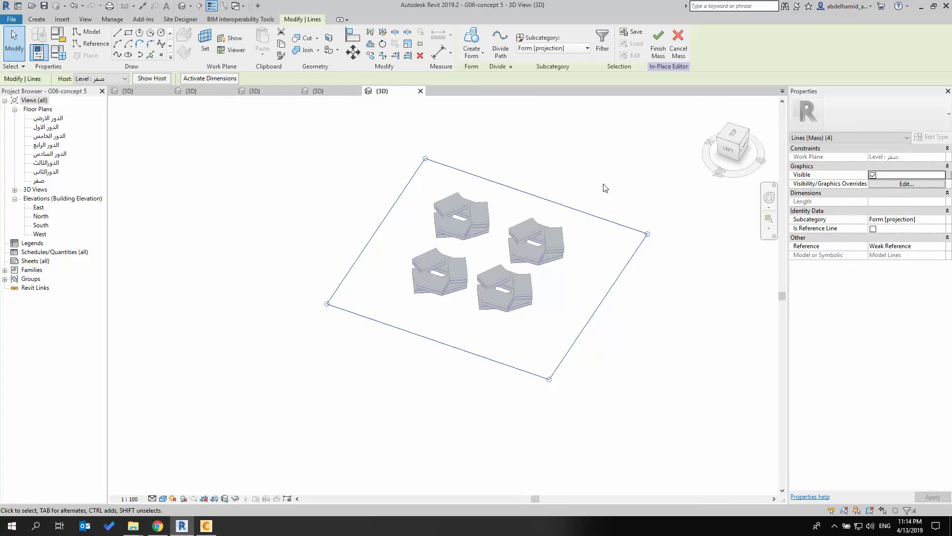
click(472, 43)
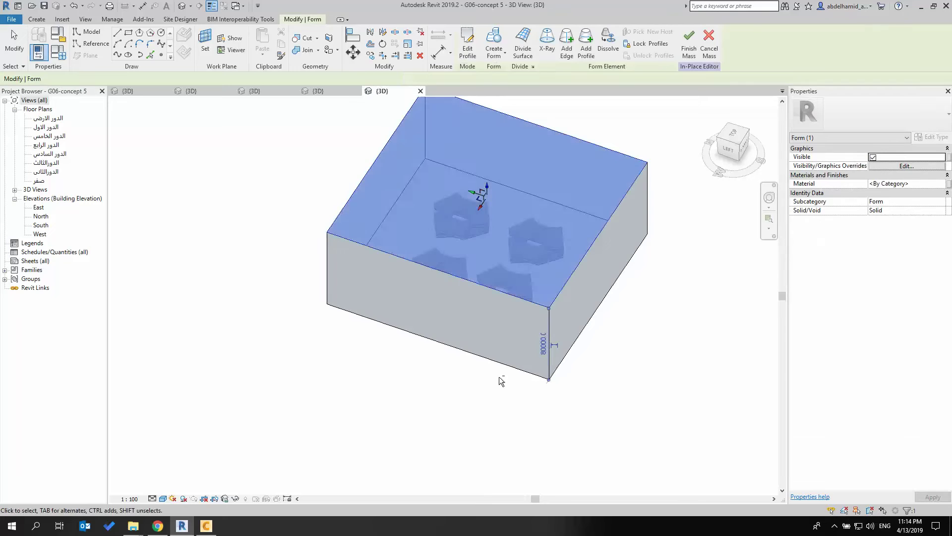
shift+middle_drag(501, 378, 570, 238)
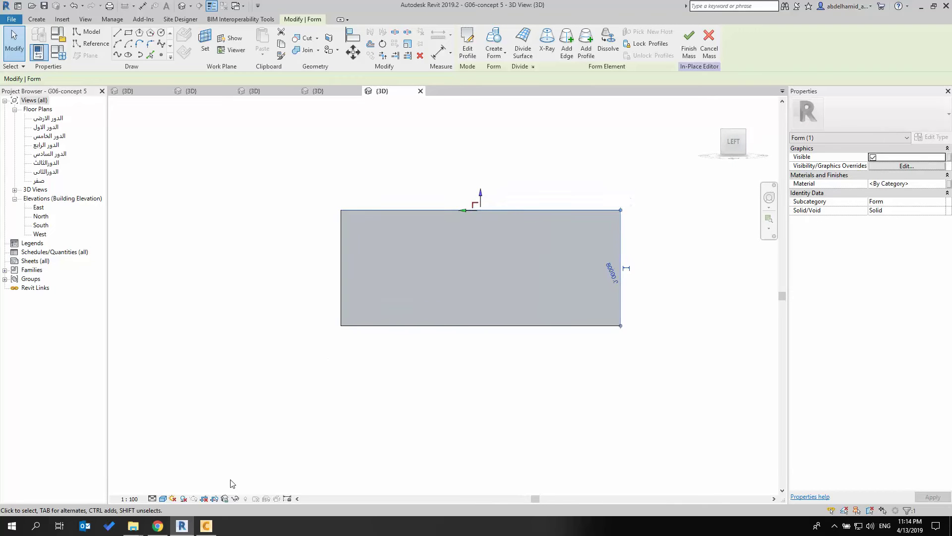
drag(443, 224, 441, 273)
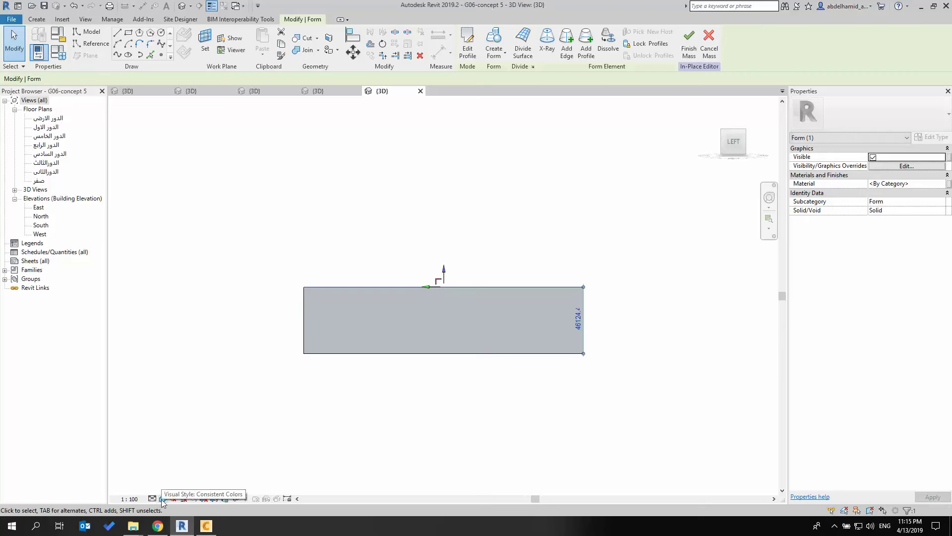
- Display the form in wireframe and align its bottom face with the base of the building masses from the Left view
click(162, 499)
click(182, 439)
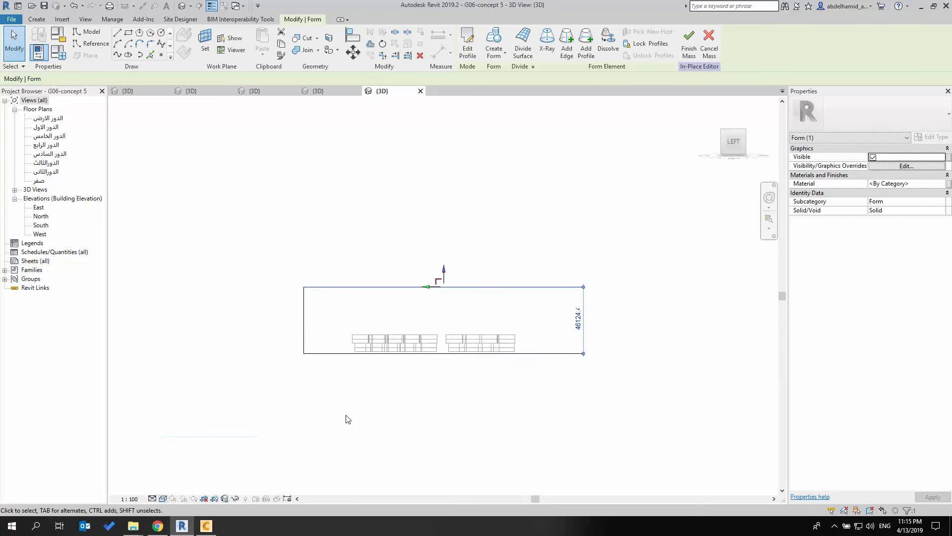
shift+middle_drag(433, 391, 472, 436)
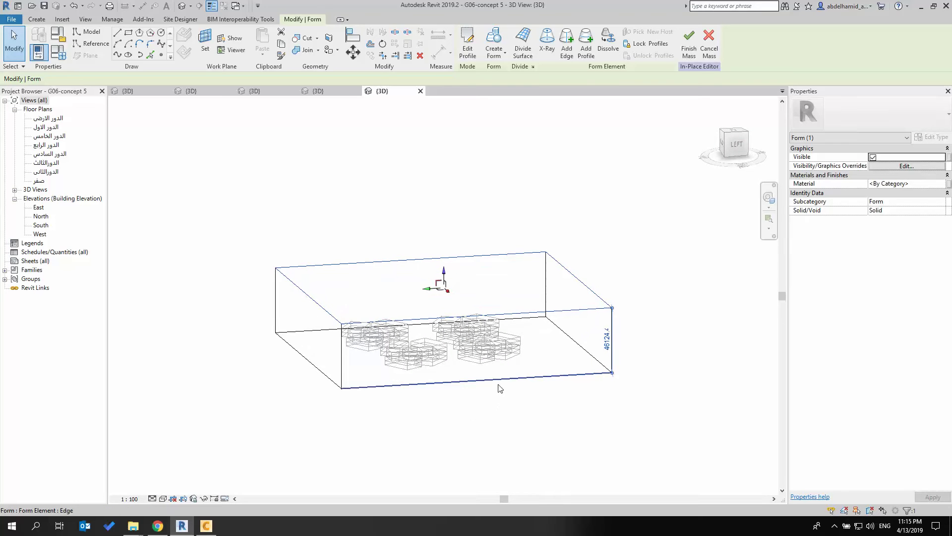
click(500, 388)
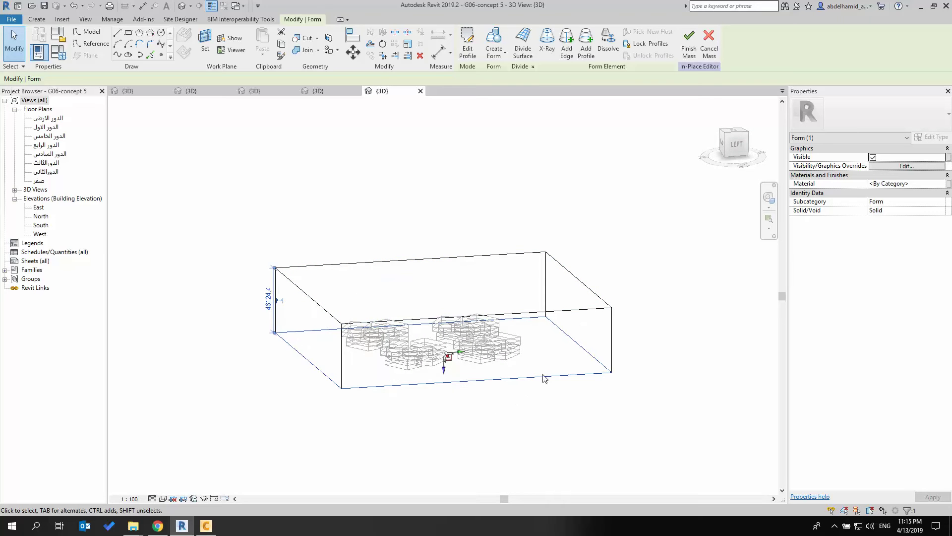
click(734, 151)
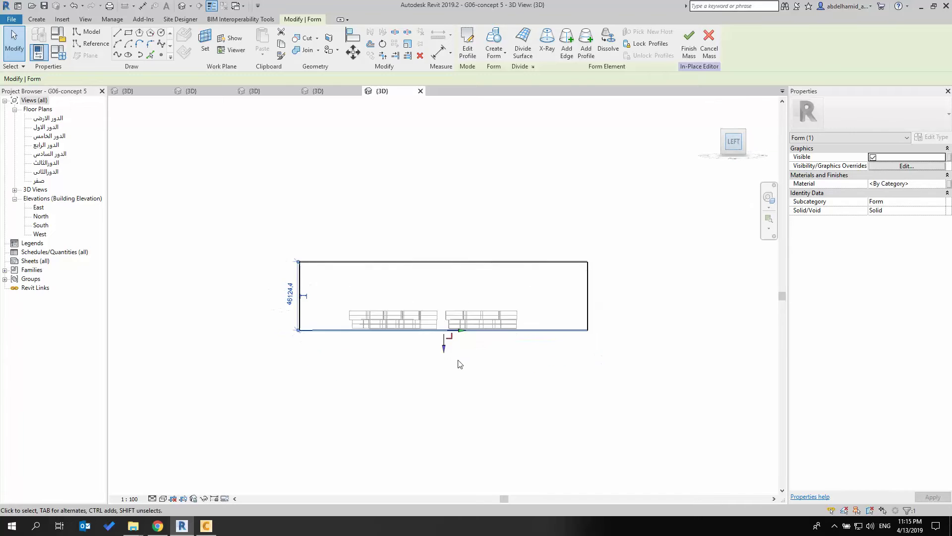
scroll(450, 380, up, 2)
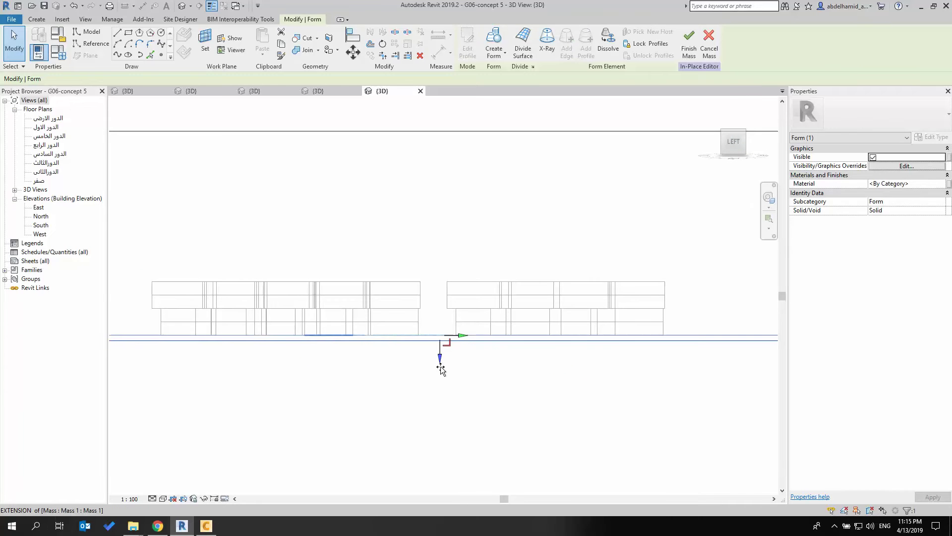
click(443, 389)
shift+middle_drag(442, 385, 563, 404)
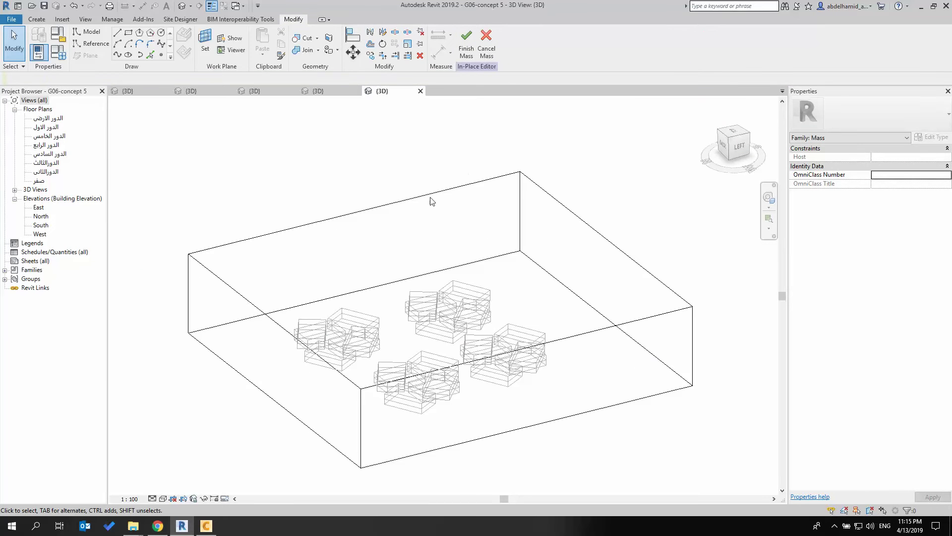
- Set the visual style to Consistent Colors and finish the in-place mass
click(162, 498)
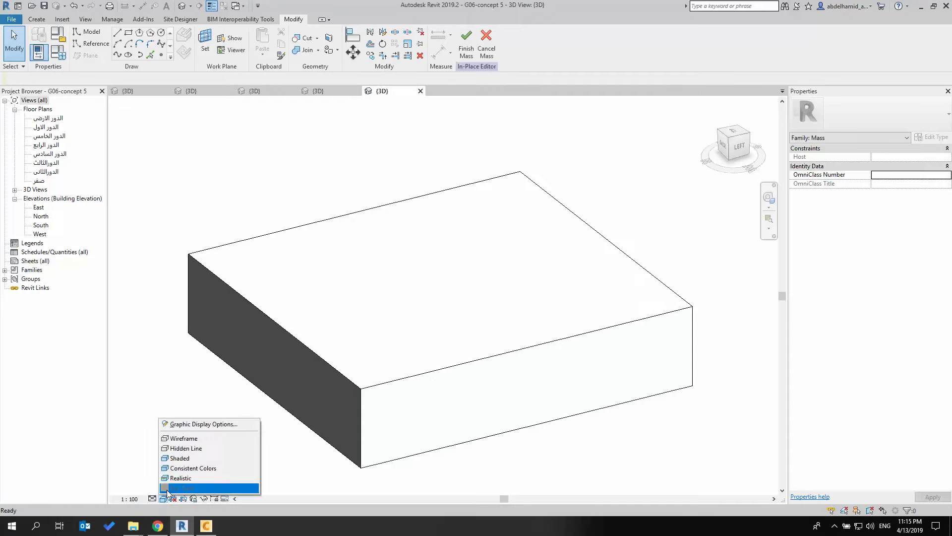
click(233, 469)
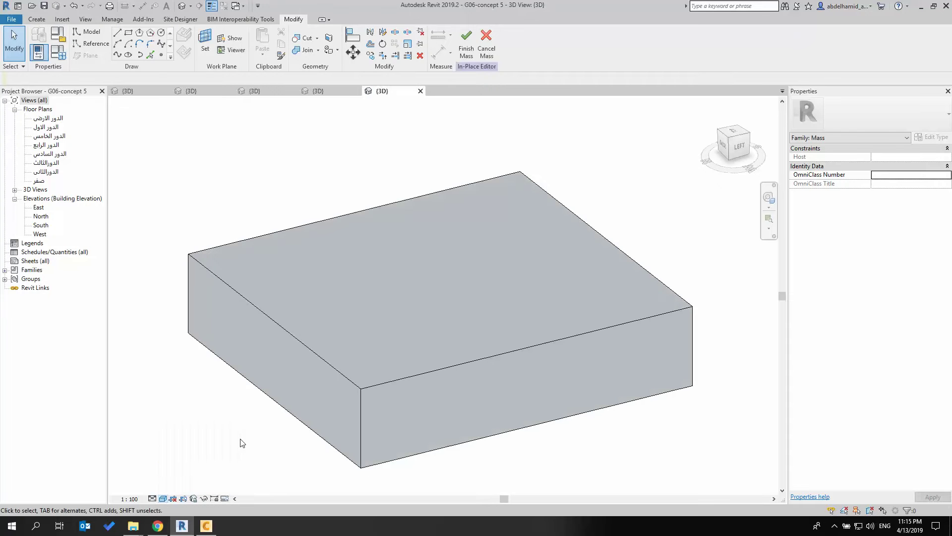
click(467, 48)
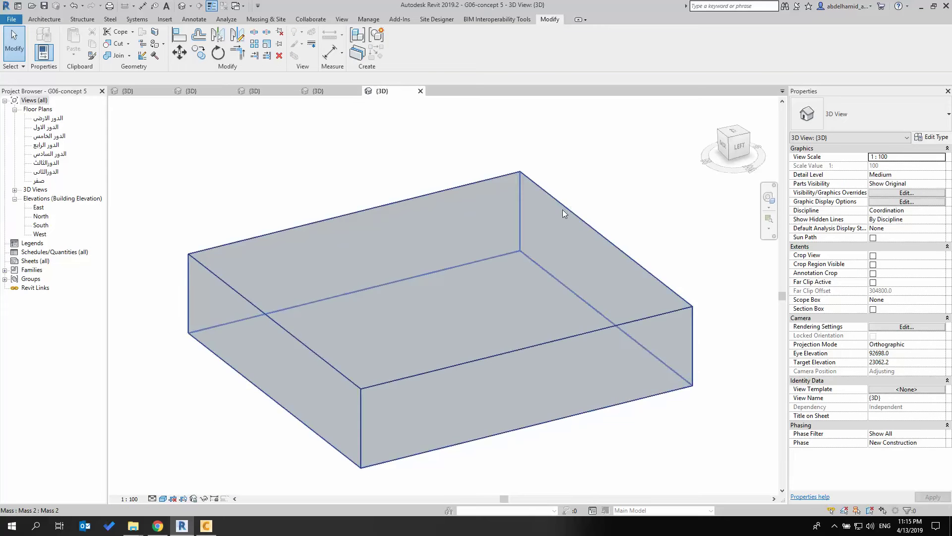
- Copy the enclosing Mass 2 to the clipboard and switch to the G9 Concept 1 3D view, orbited to look down on the buildings
click(568, 209)
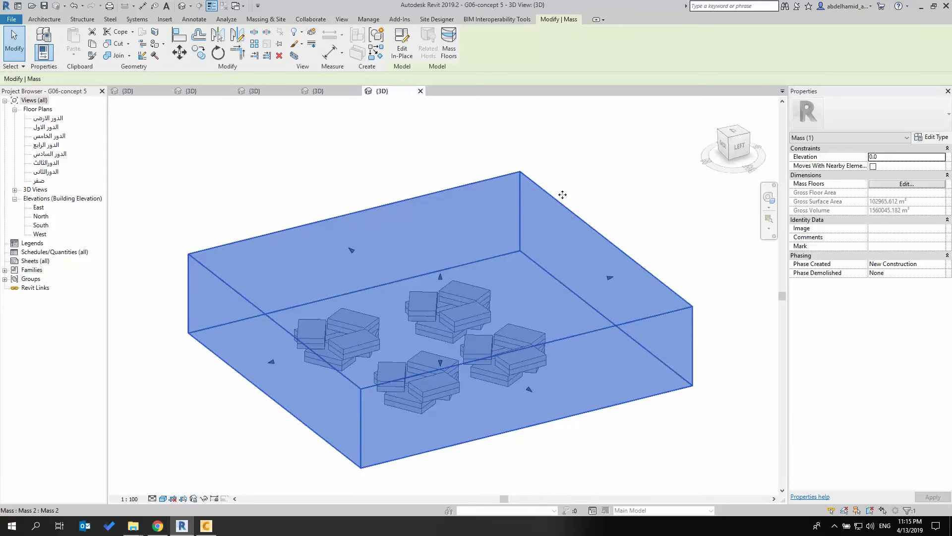
key(Escape)
click(328, 91)
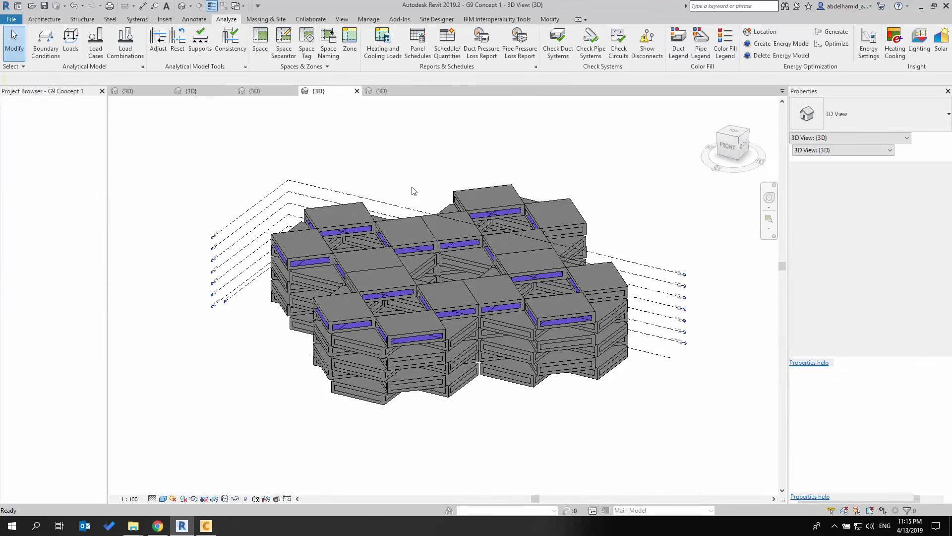
click(735, 132)
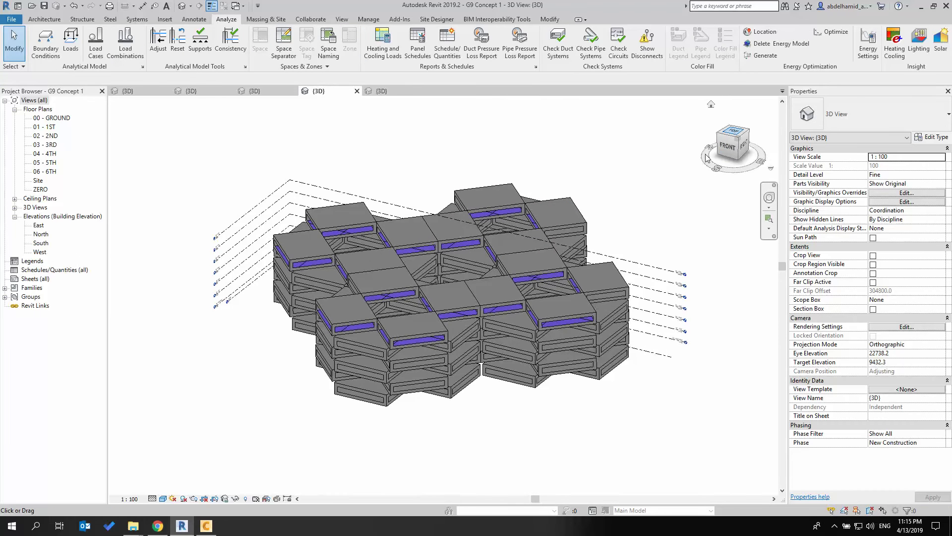
drag(736, 134, 522, 102)
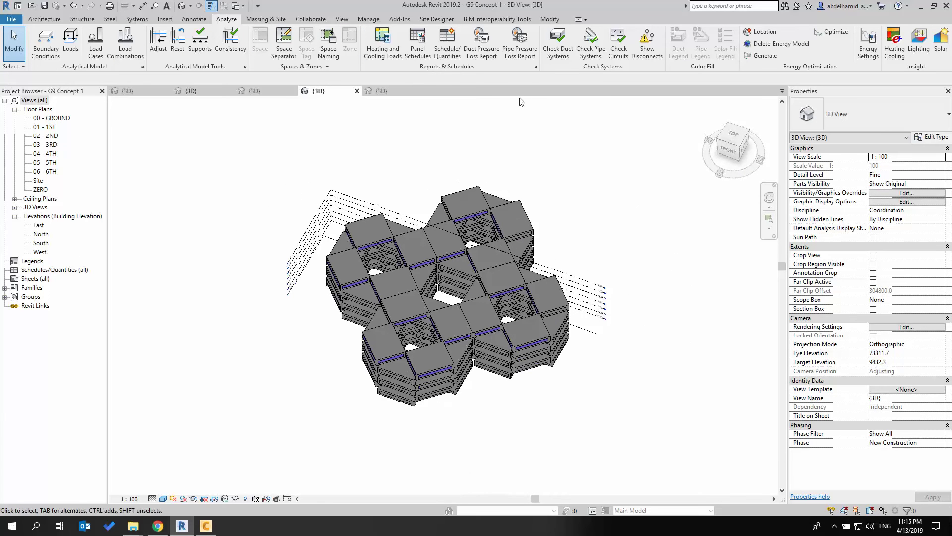
- Paste the enclosing mass into G9 Concept 1 aligned to level ZERO, accepting the existing duplicate types
click(549, 20)
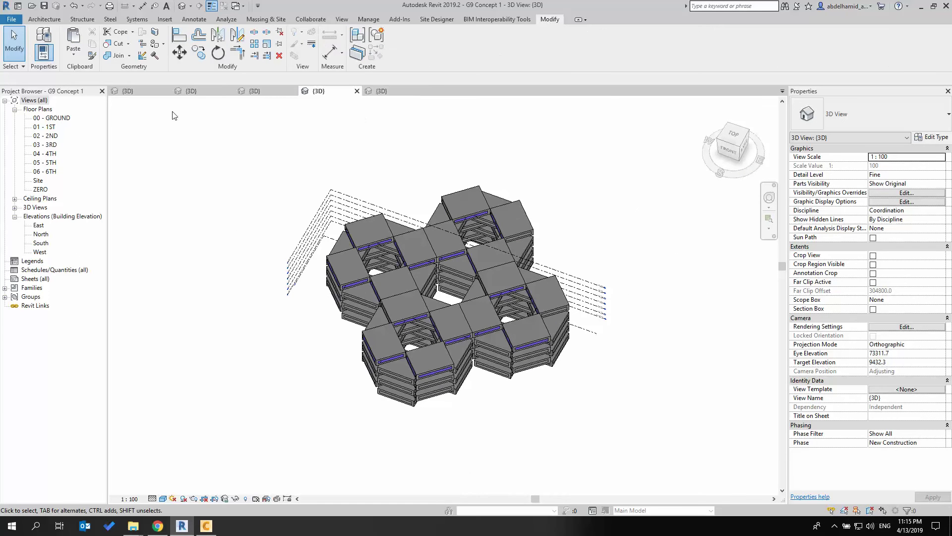
click(73, 54)
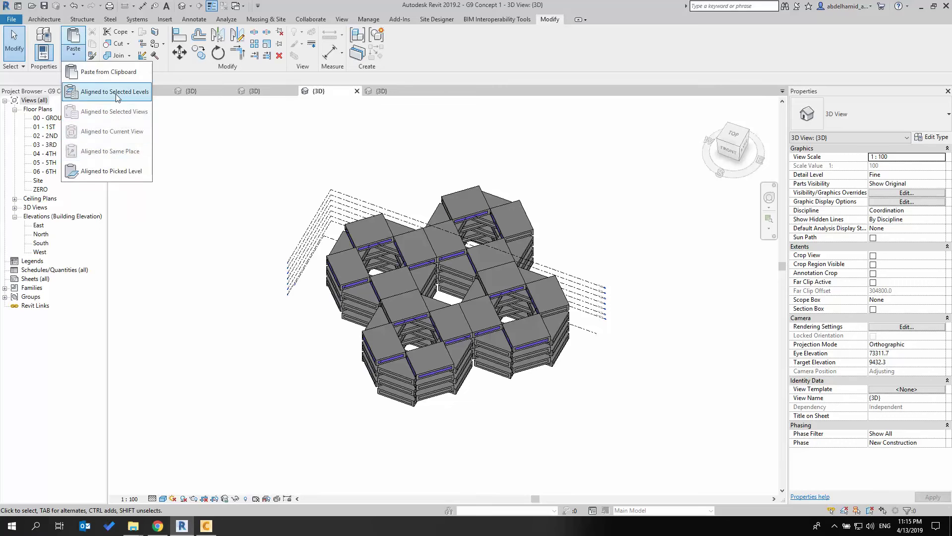
click(86, 94)
click(424, 241)
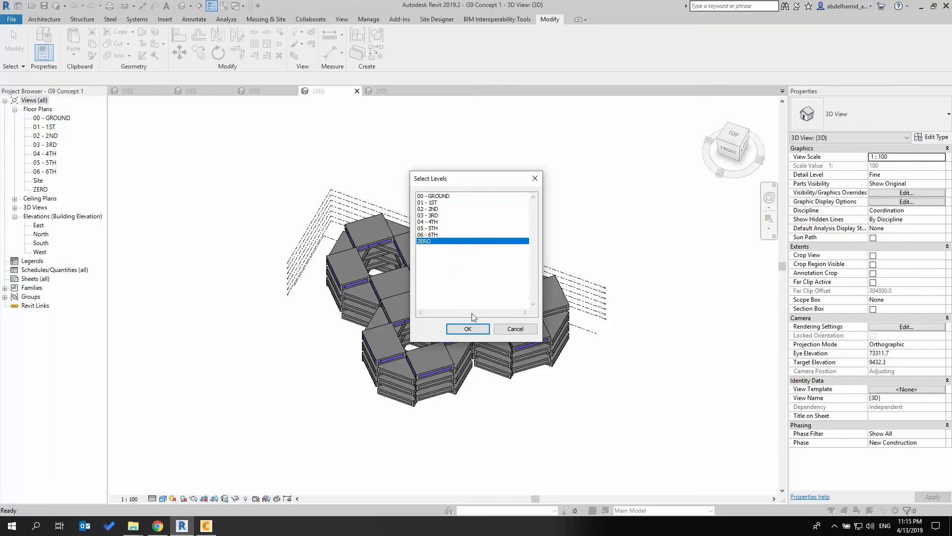
click(468, 328)
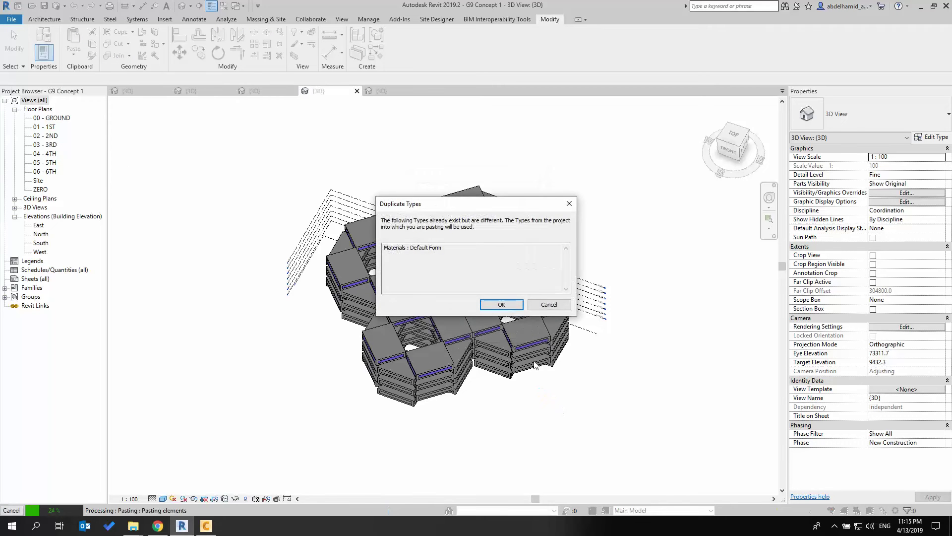
click(501, 304)
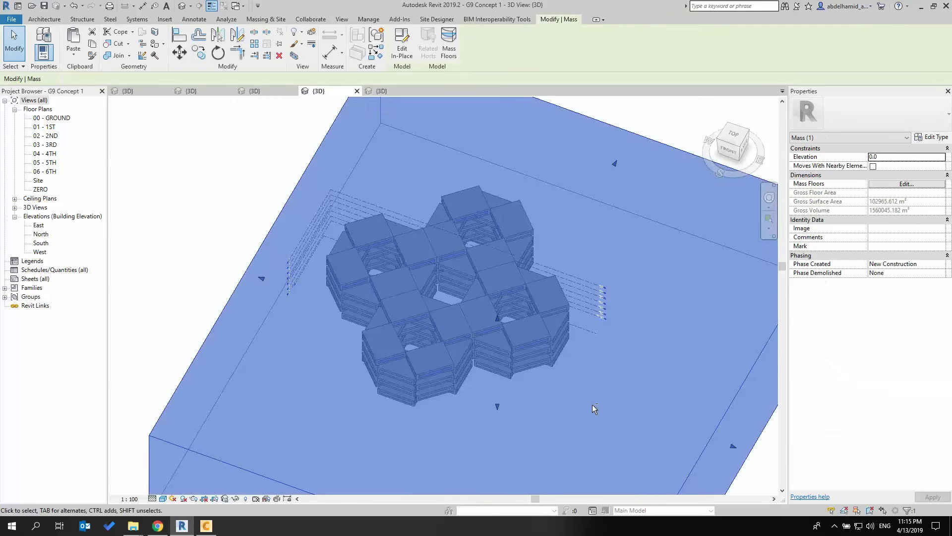
- Centre the pasted mass around the G9 buildings in the Top view and pull its east and west sides inward
shift+middle_drag(592, 404, 721, 148)
click(735, 140)
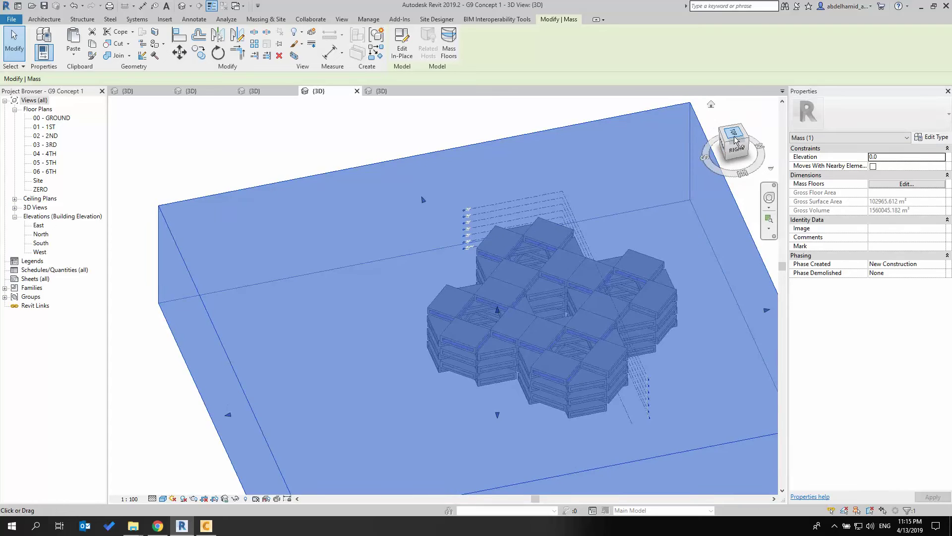
middle_drag(653, 263, 583, 288)
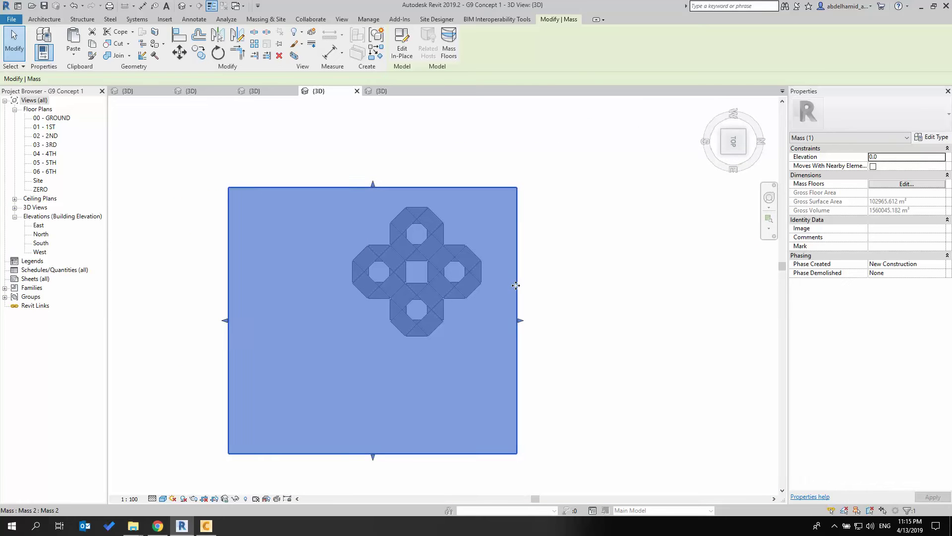
drag(516, 285, 563, 244)
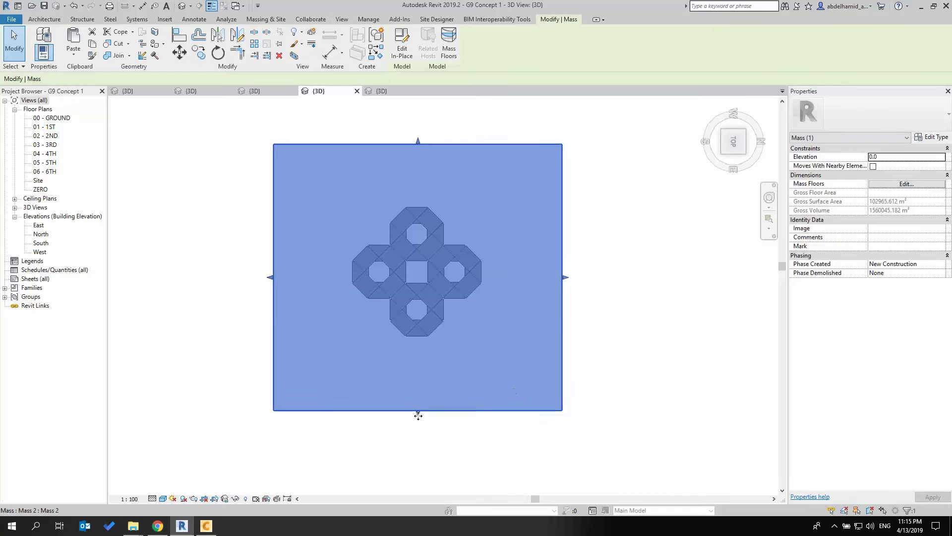
drag(418, 416, 417, 382)
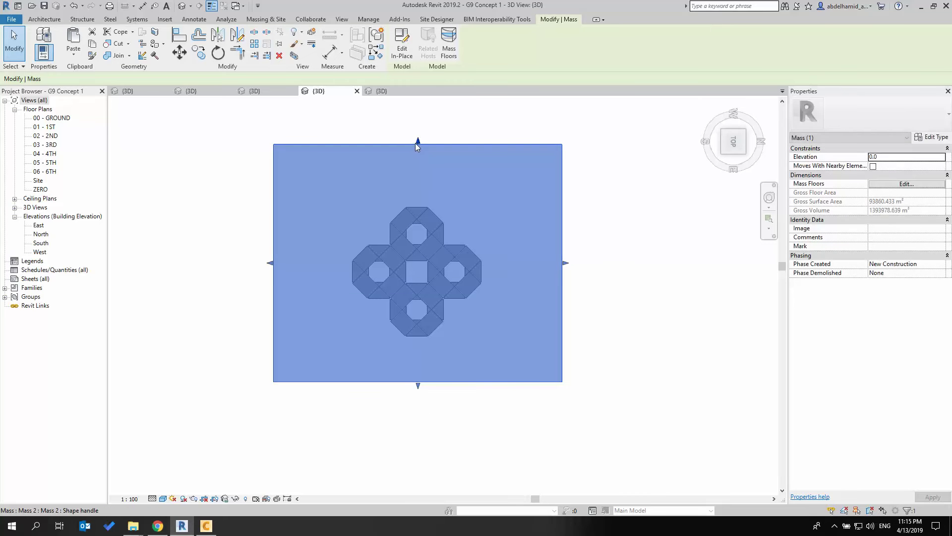
drag(417, 145, 417, 170)
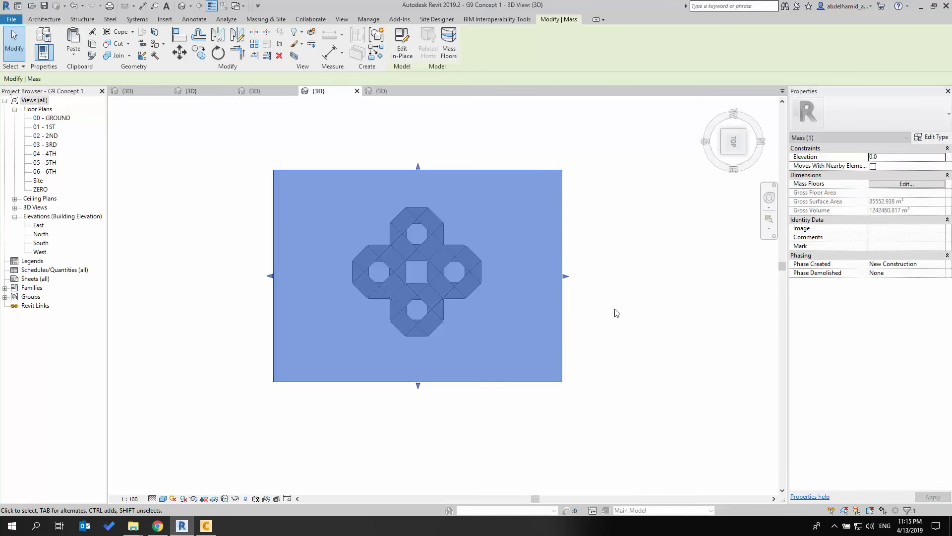
- Check the base of the pasted mass against the G9 buildings' ground level from the Right view
click(733, 164)
scroll(508, 336, up, 5)
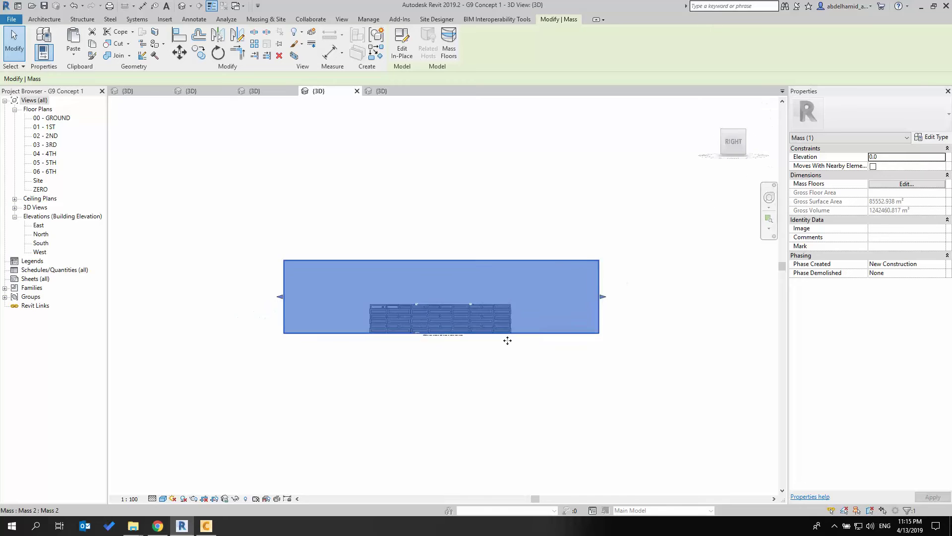
scroll(465, 327, down, 4)
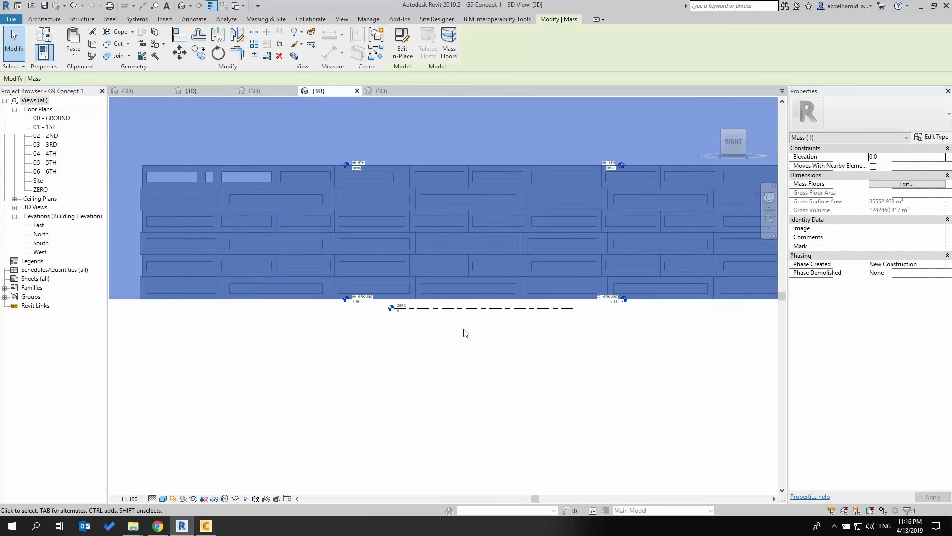
shift+middle_drag(465, 323, 346, 196)
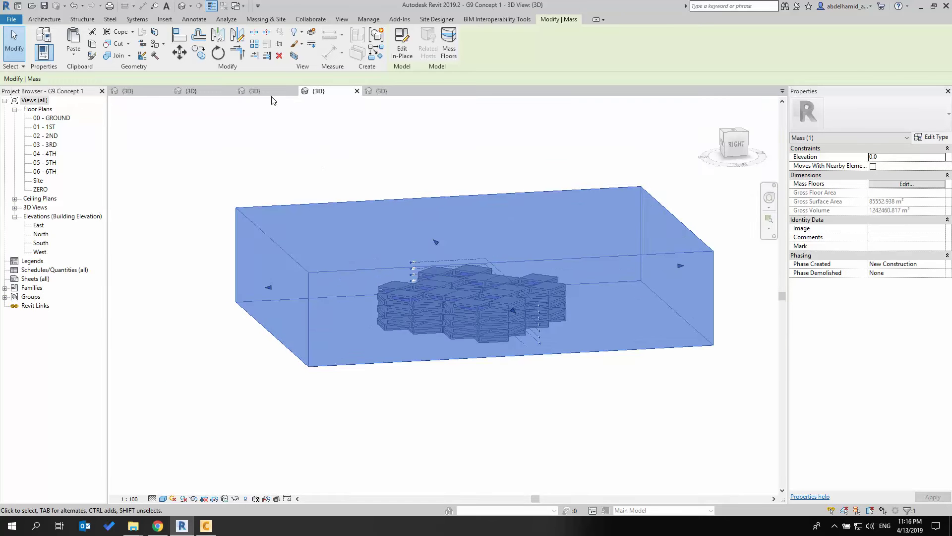
- Switch to the G05 concept01 revit2017 3D view and paste the enclosing mass aligned to level zero, dismissing the save reminder
click(270, 91)
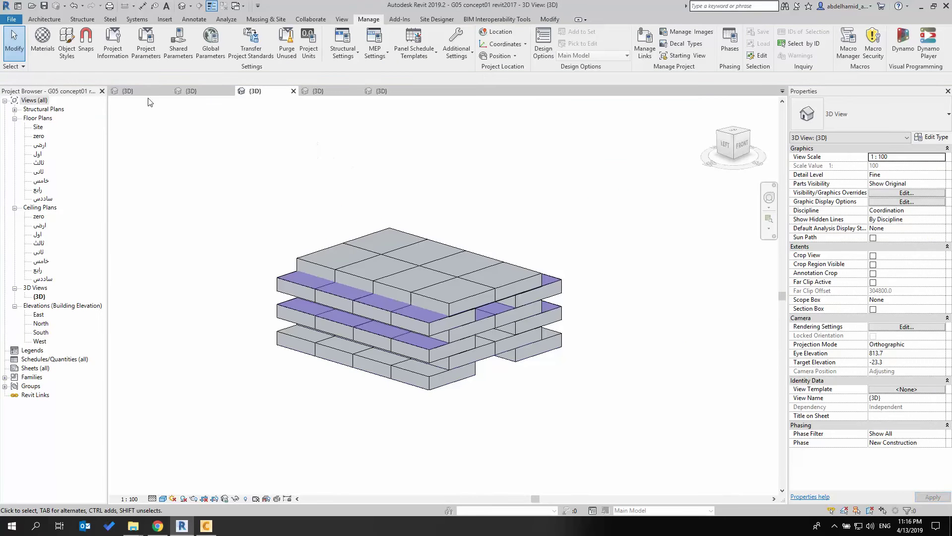
click(550, 19)
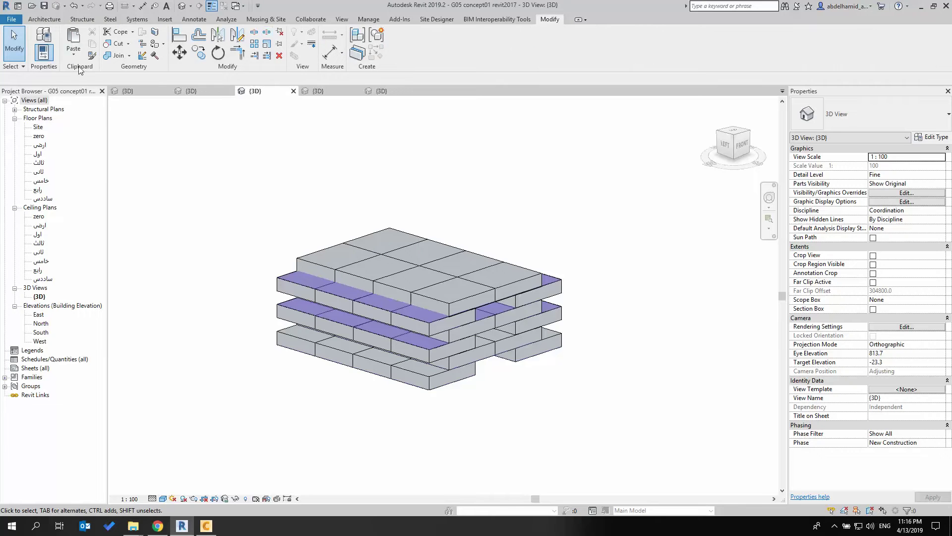
click(74, 53)
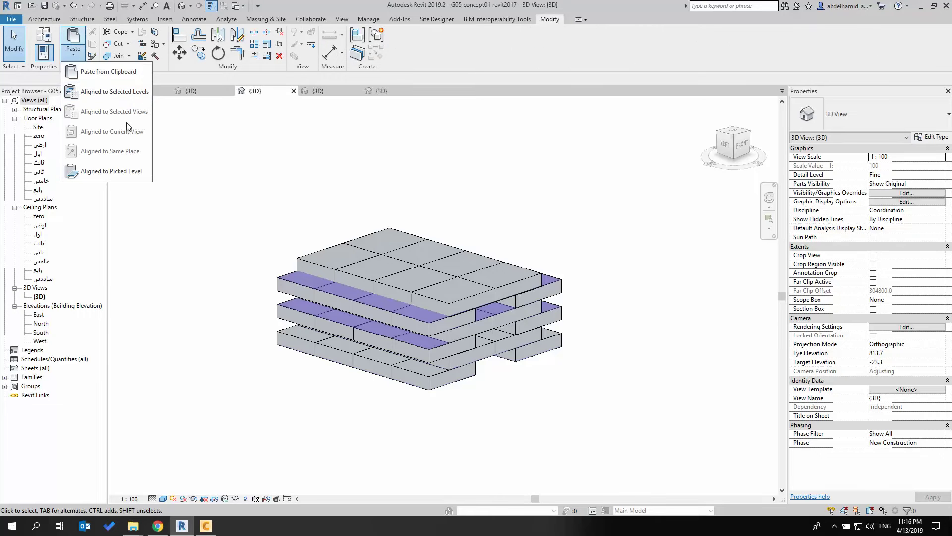
click(508, 229)
shift+middle_drag(507, 229, 469, 346)
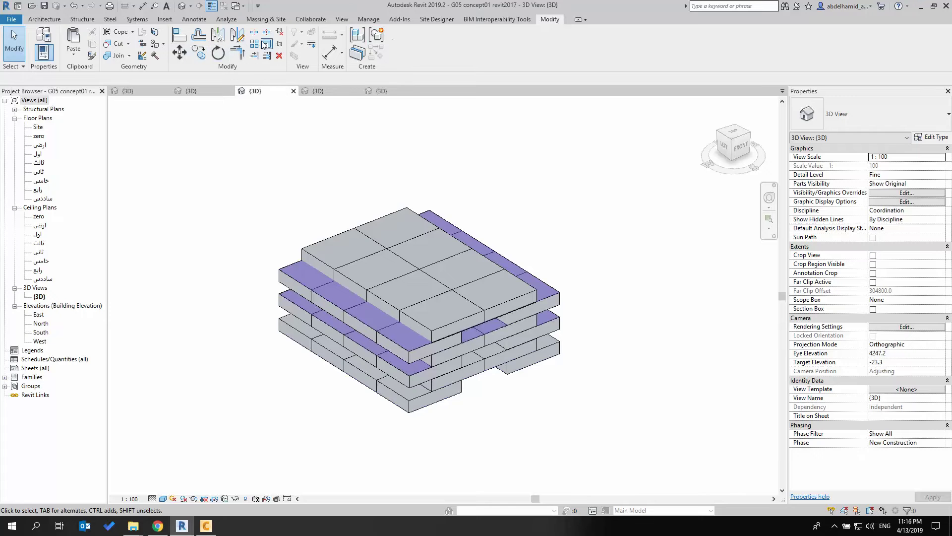
click(73, 50)
click(99, 93)
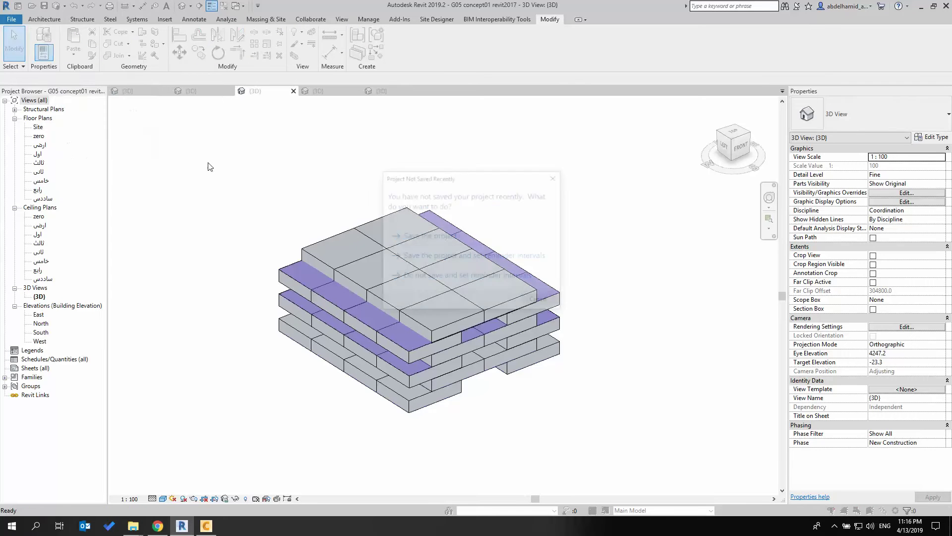
click(556, 177)
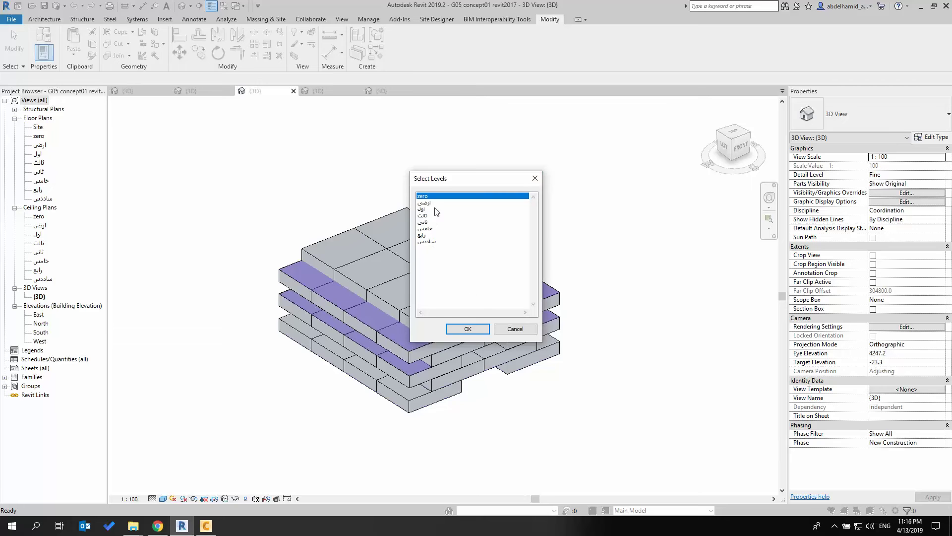
click(468, 329)
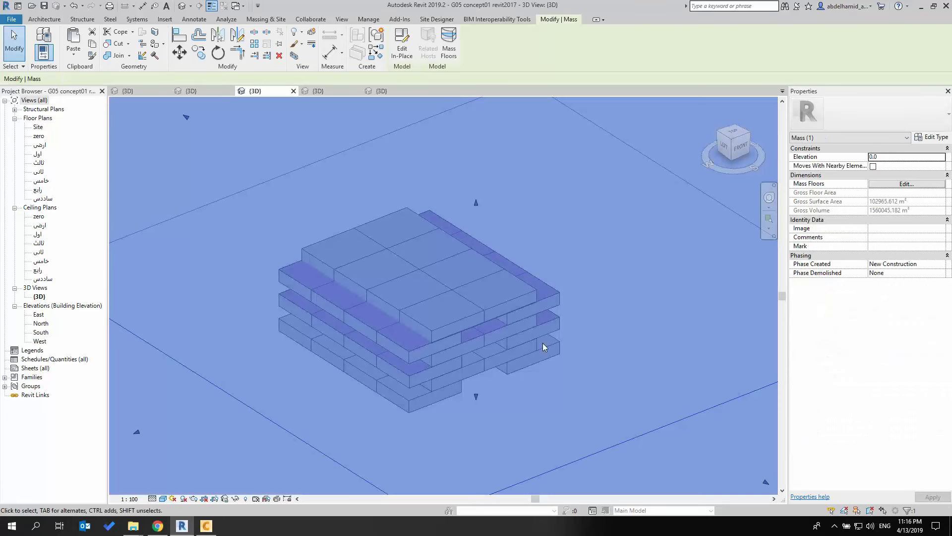
- Check the base of the pasted mass against the G05 building's ground level from the Front view
click(741, 148)
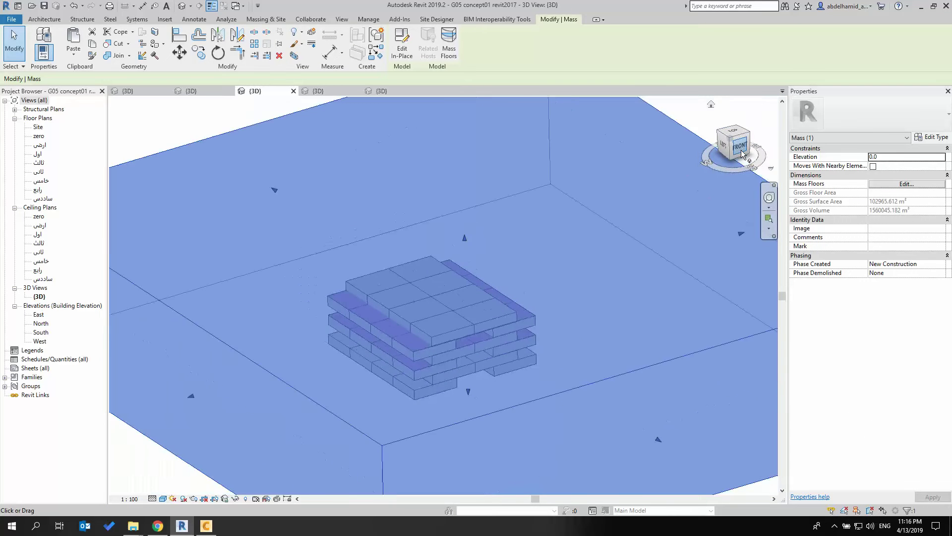
scroll(480, 342, up, 4)
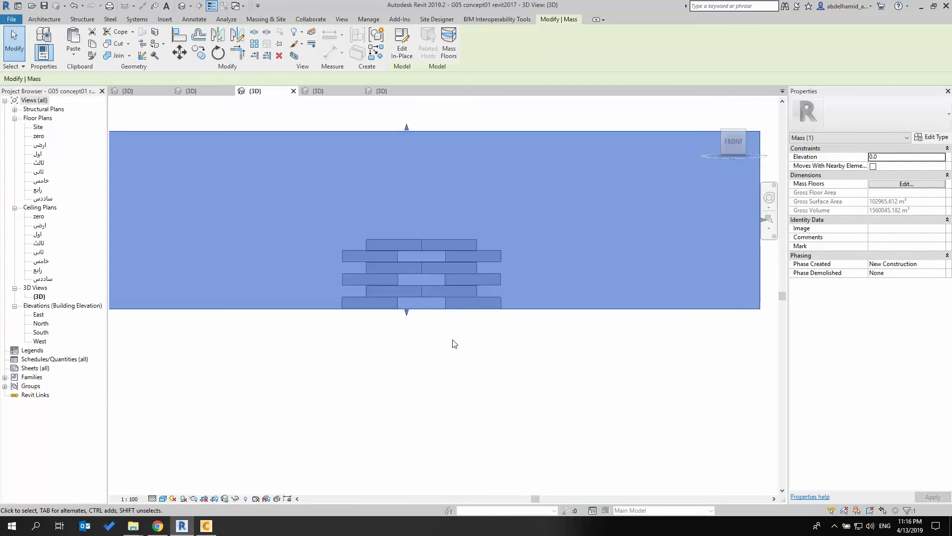
scroll(456, 304, down, 5)
shift+middle_drag(456, 303, 635, 397)
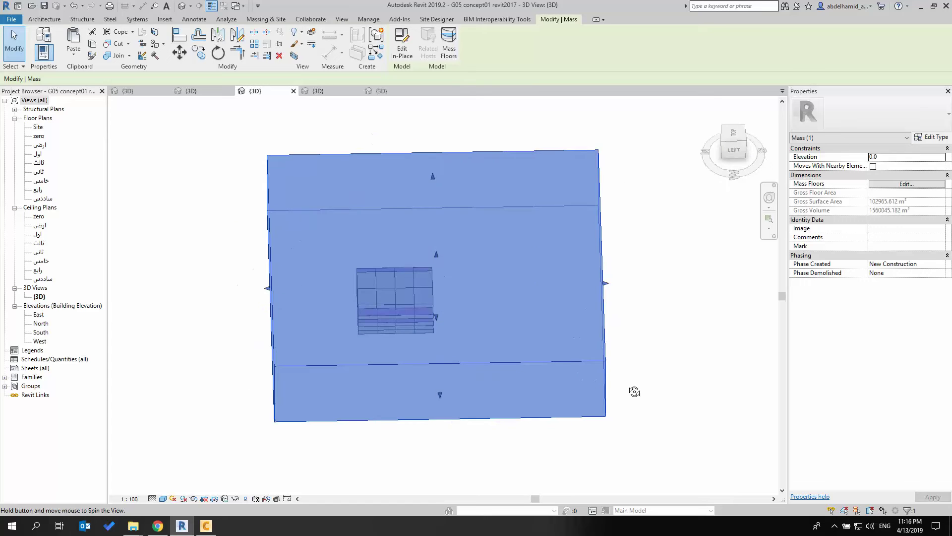
- Pull three sides of the enclosing mass inward around the G05 building in the Top view, finishing in an isometric view
click(733, 136)
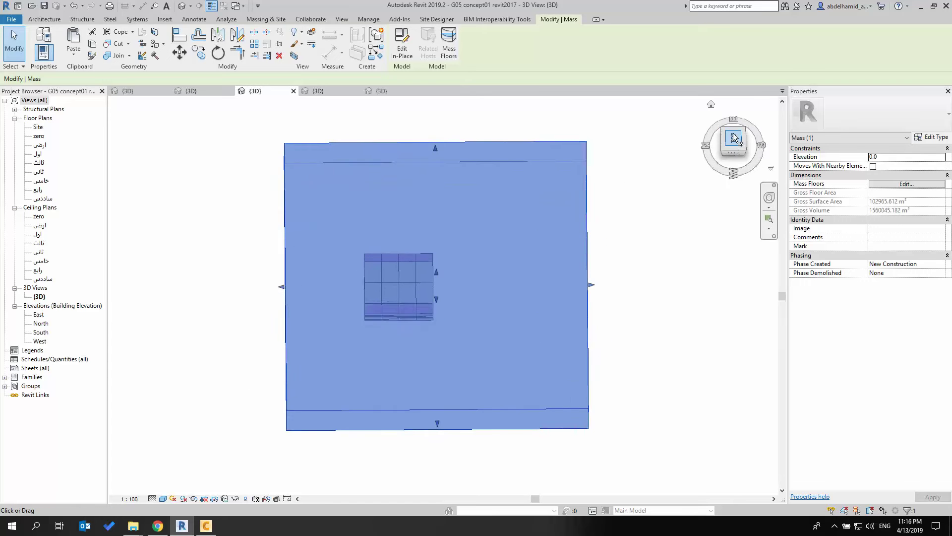
drag(444, 431, 452, 361)
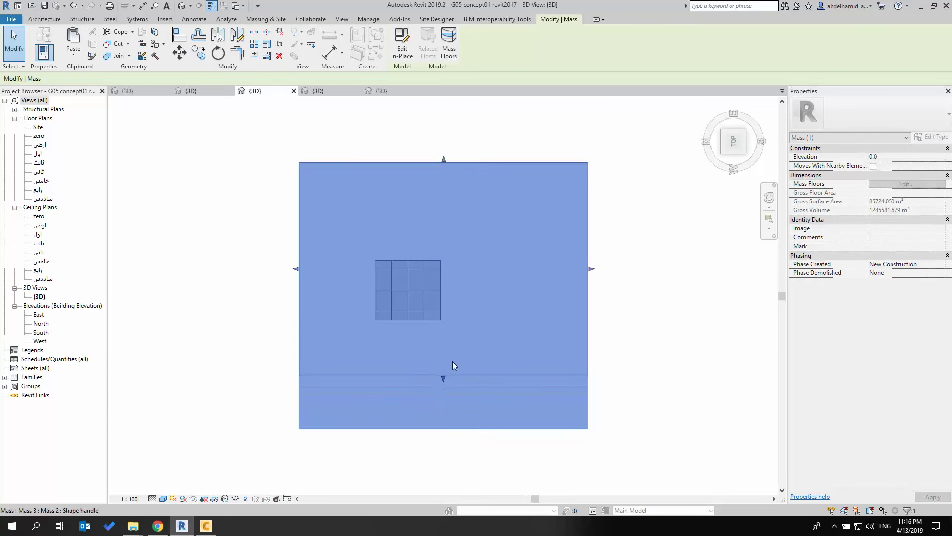
drag(442, 160, 433, 205)
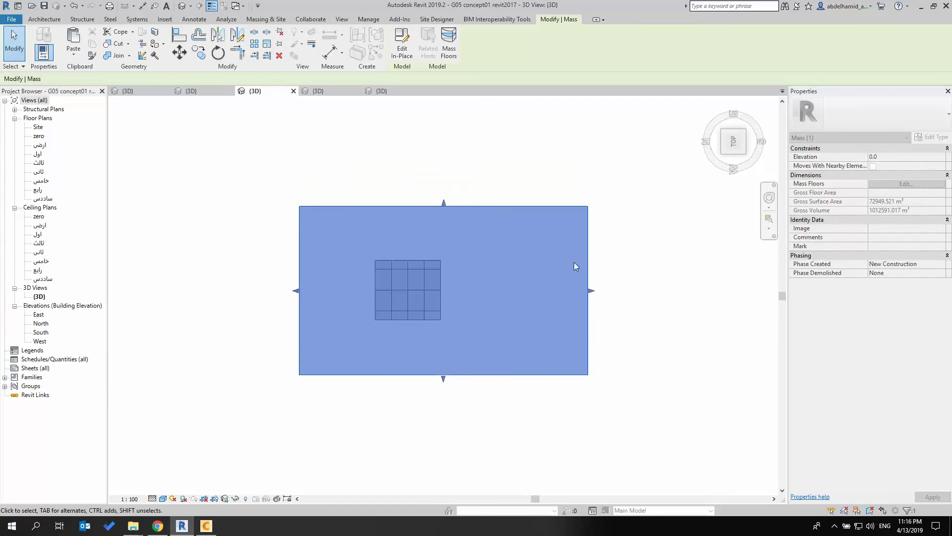
drag(591, 291, 534, 296)
click(722, 152)
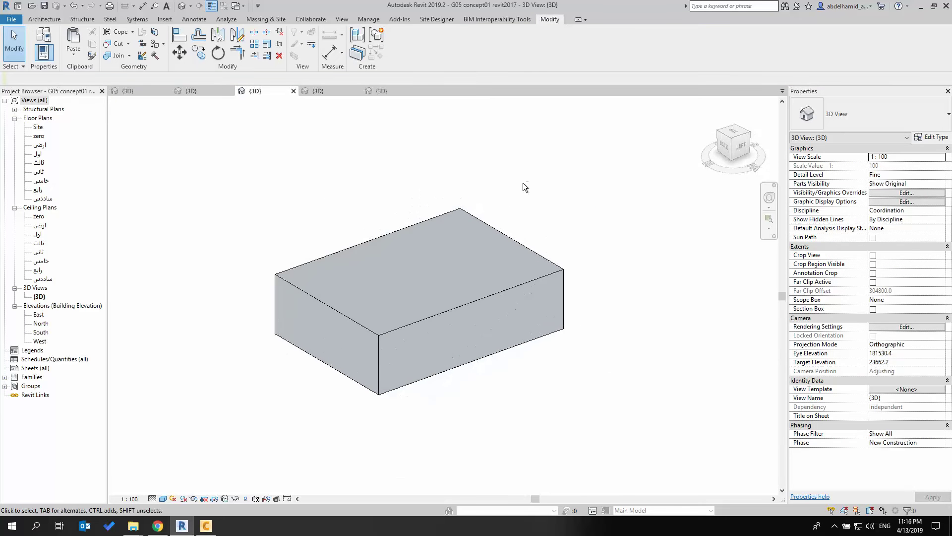
- Export the G05 concept01 revit2017 3D view to the Desktop as an ACIS SAT file named 01
click(321, 92)
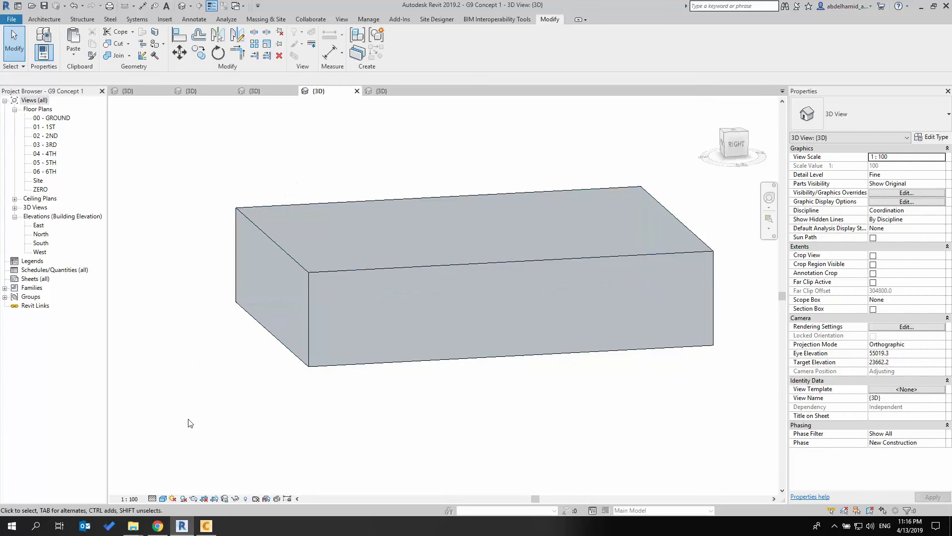
click(273, 91)
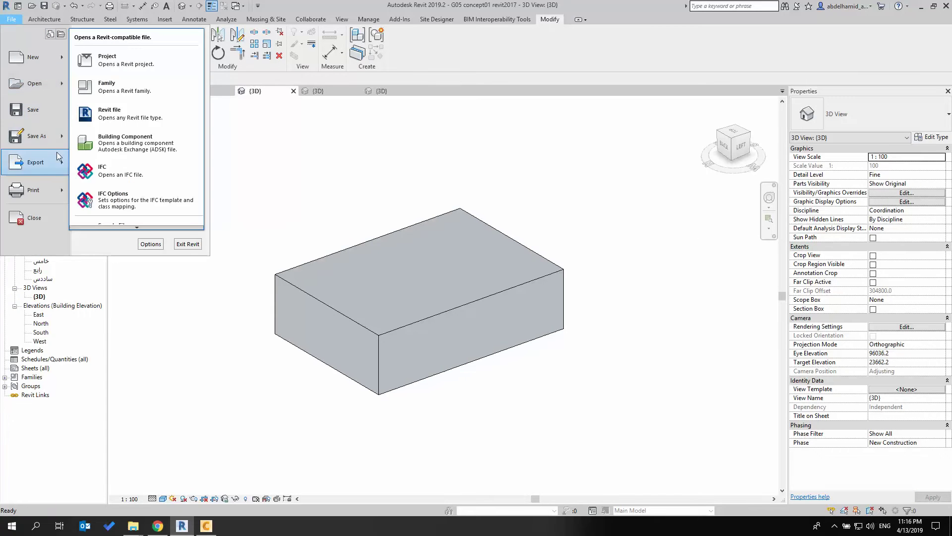
mouse_move(61, 160)
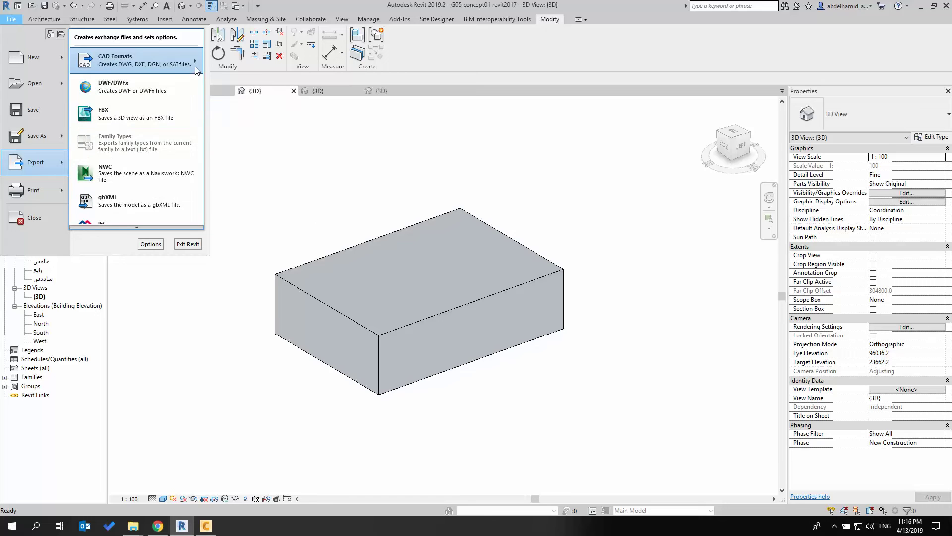
mouse_move(195, 67)
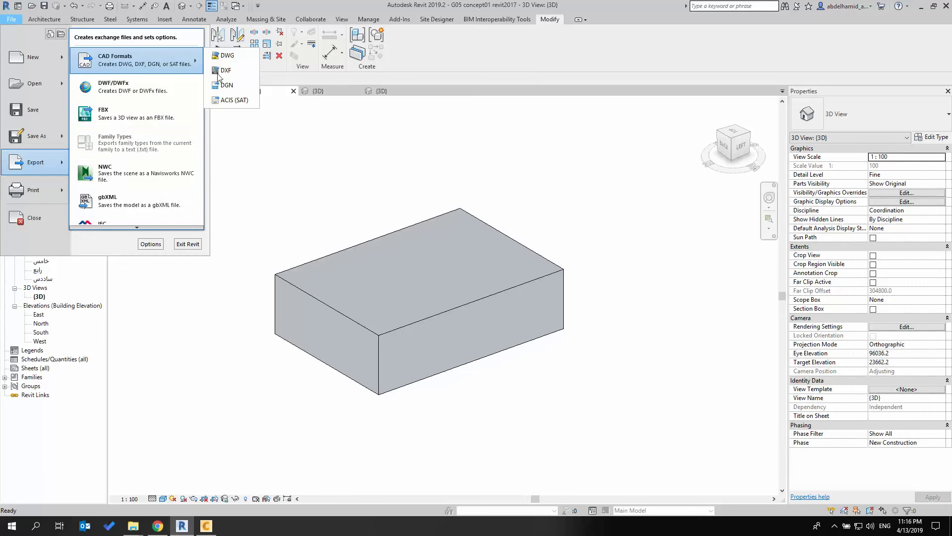
click(235, 100)
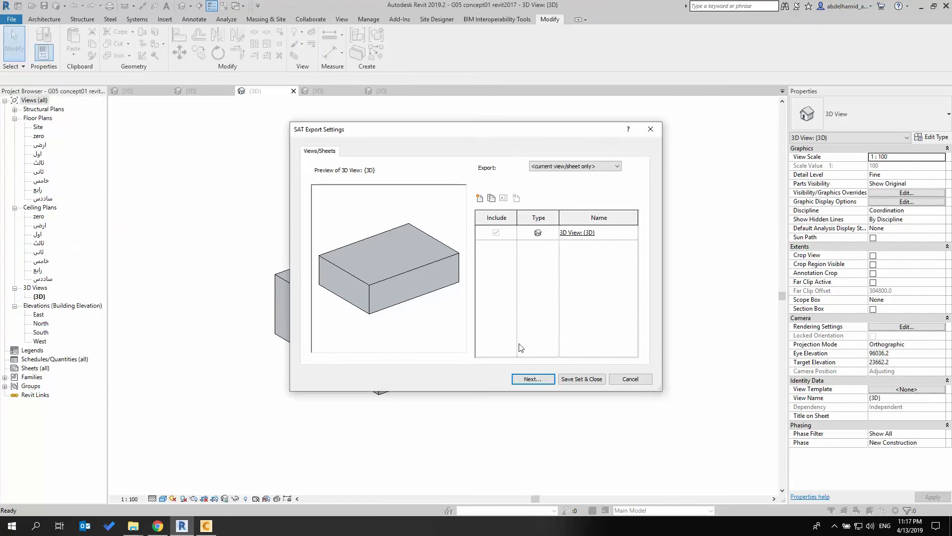
click(529, 377)
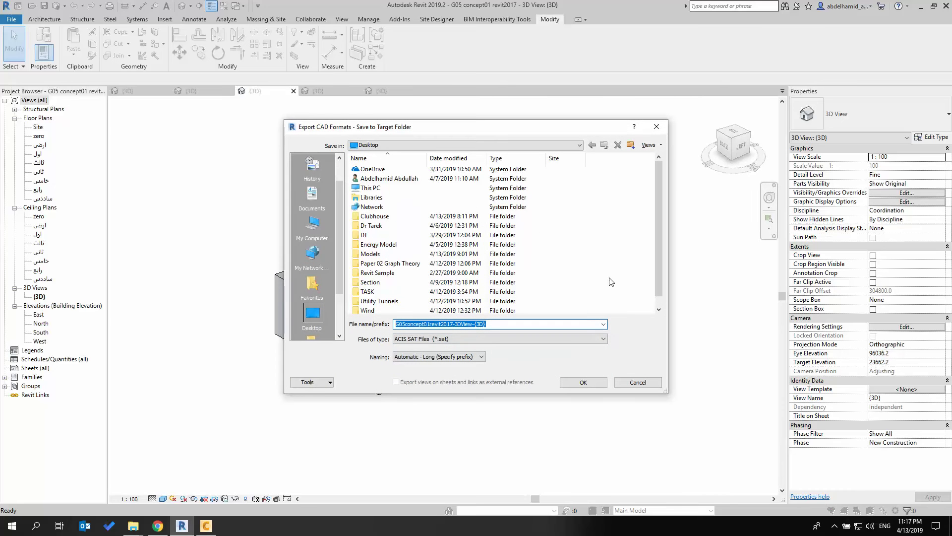
text(01)
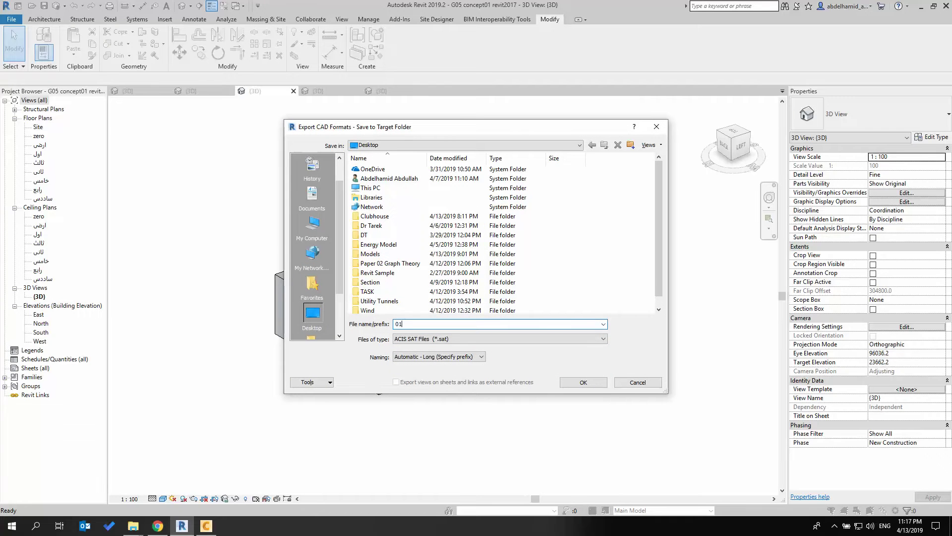
click(590, 381)
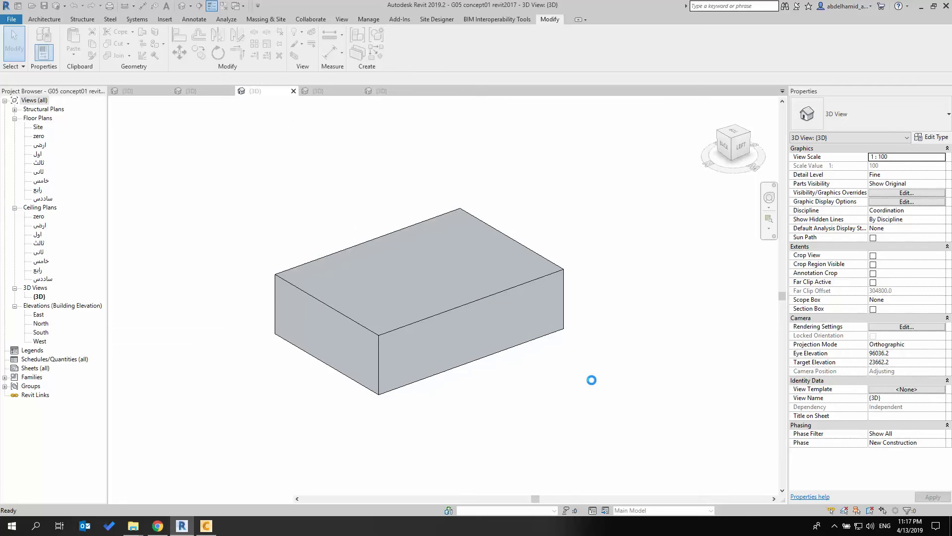
- Switch to the G9 Concept 1 3D view and export it to the Desktop as an ACIS SAT file named 02
click(327, 92)
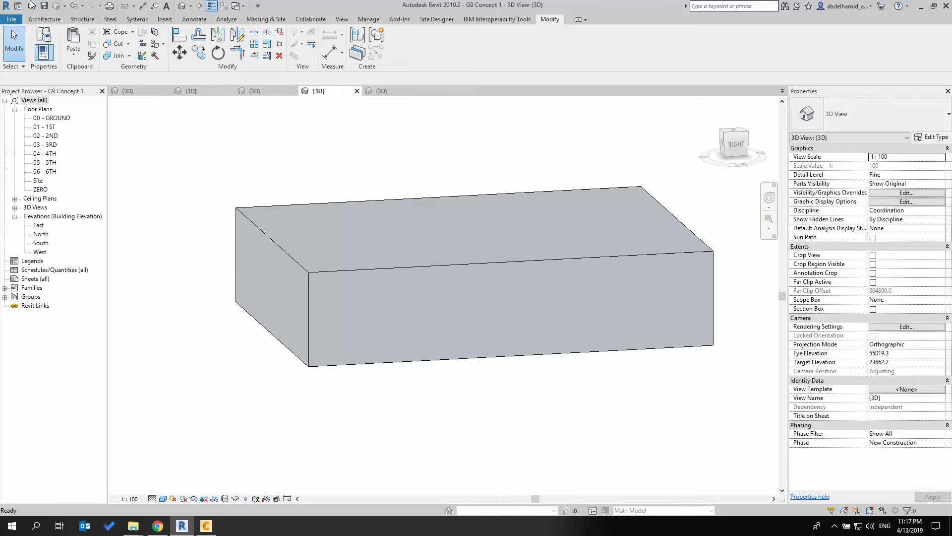
click(11, 19)
mouse_move(65, 166)
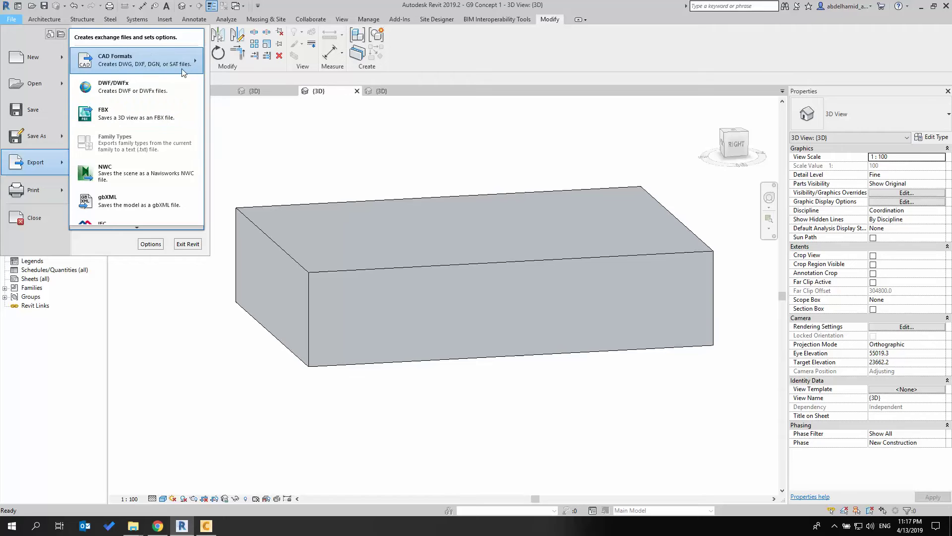
mouse_move(196, 59)
click(231, 101)
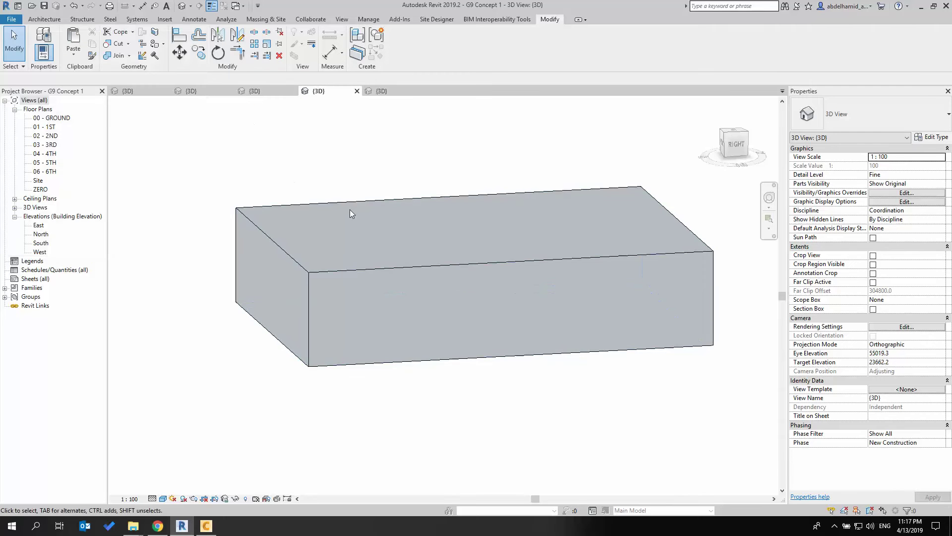
click(533, 379)
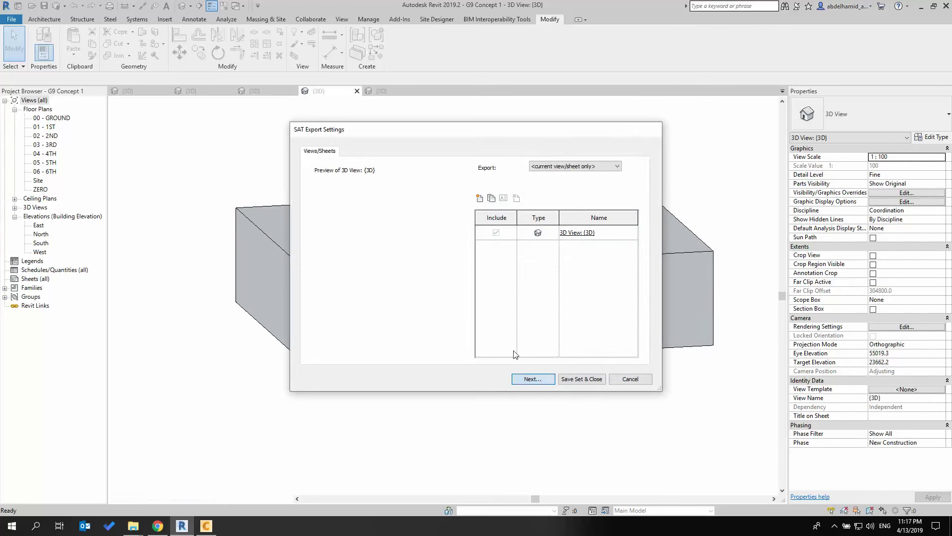
text(02)
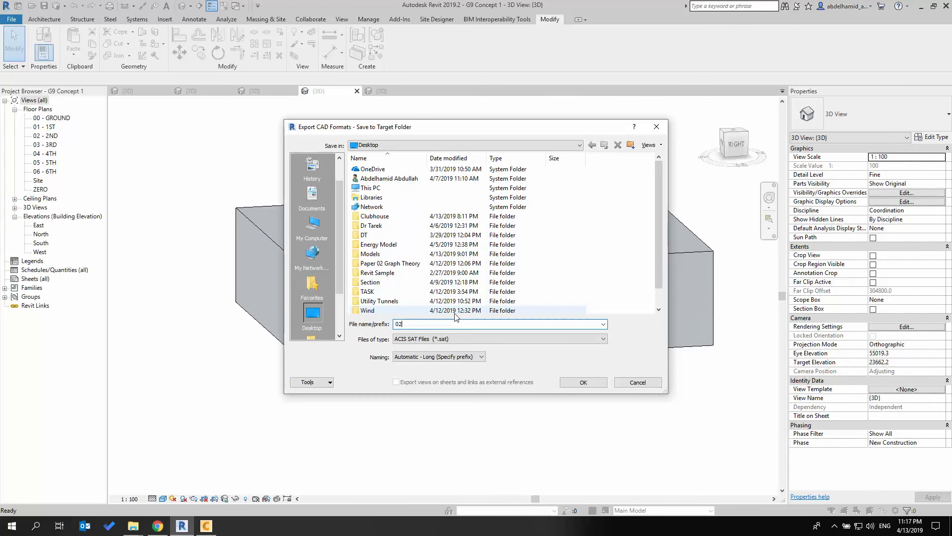
click(569, 382)
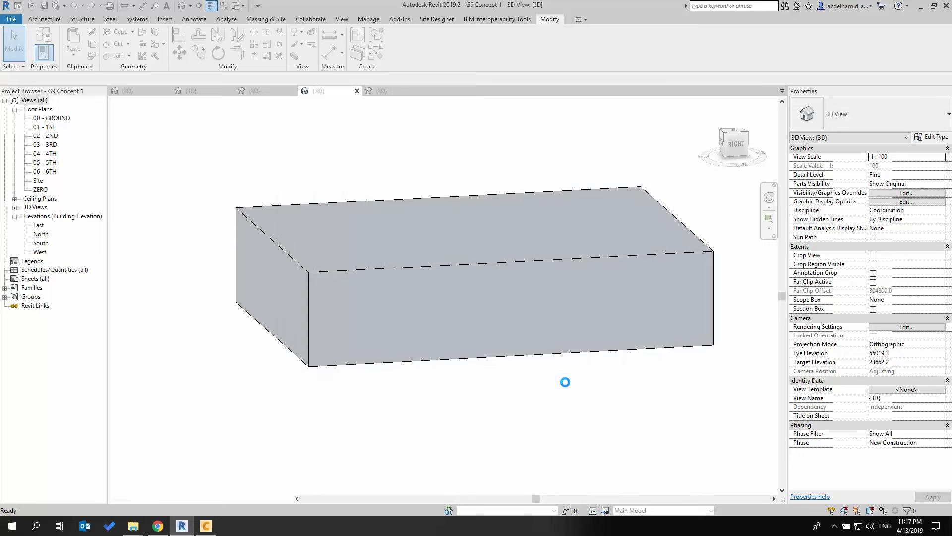
- Switch to the G06-concept 5 3D view and export it to the Desktop as an ACIS SAT file named 03
click(402, 93)
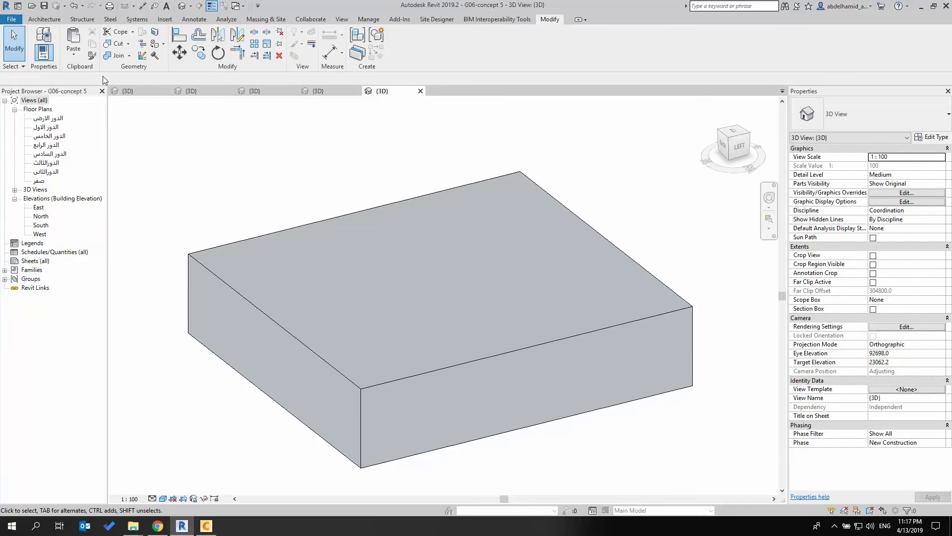
click(11, 19)
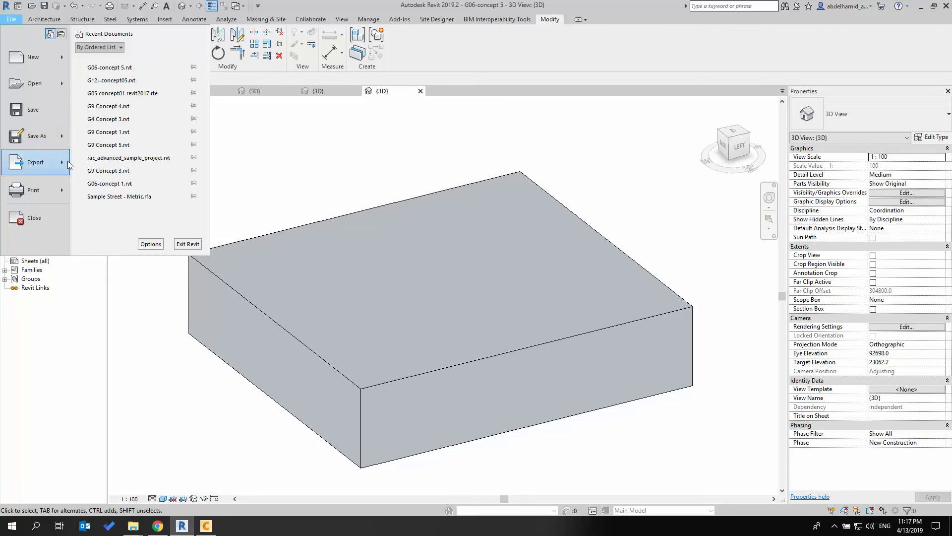
mouse_move(67, 161)
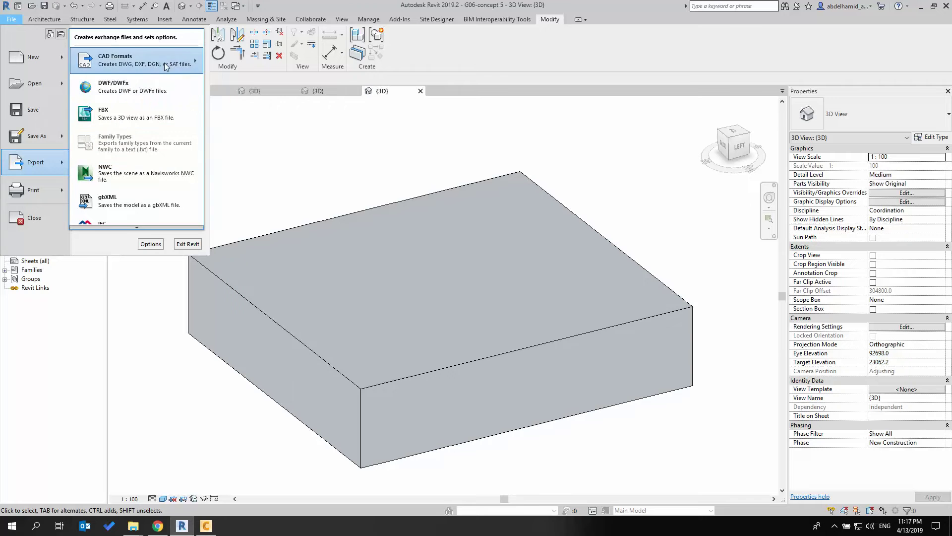
mouse_move(195, 59)
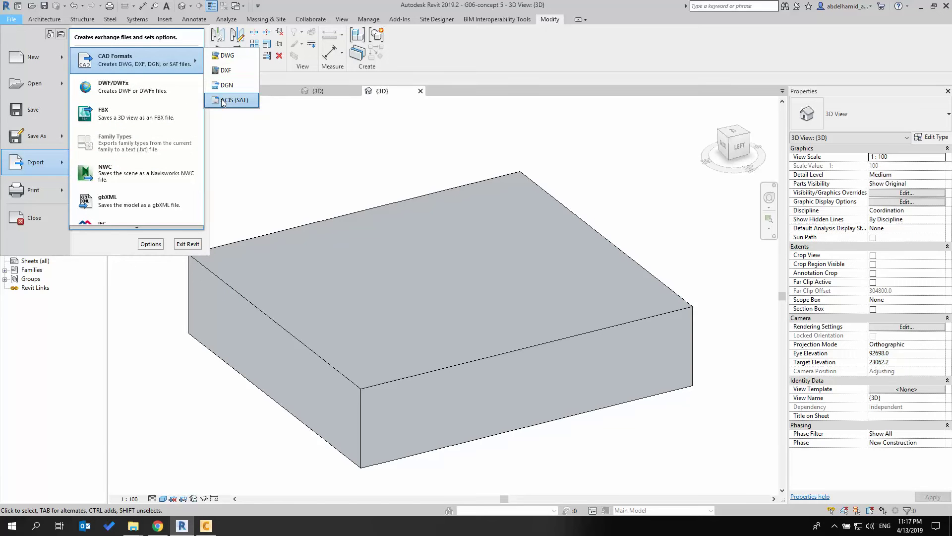
click(223, 103)
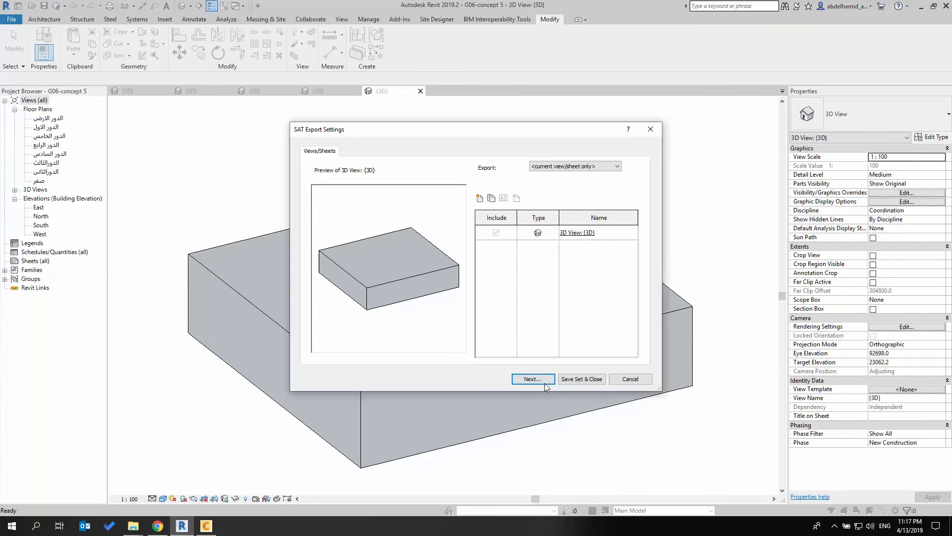
click(544, 381)
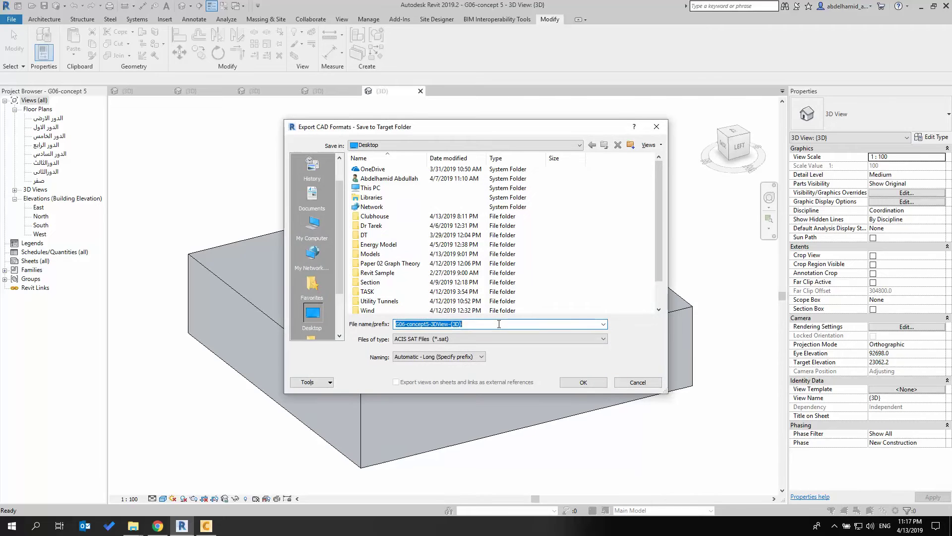
text(03)
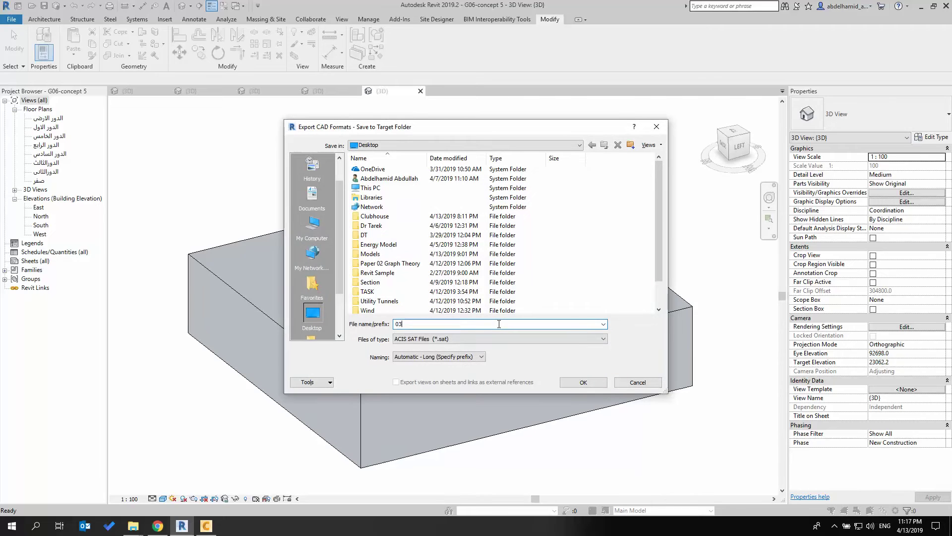
click(565, 382)
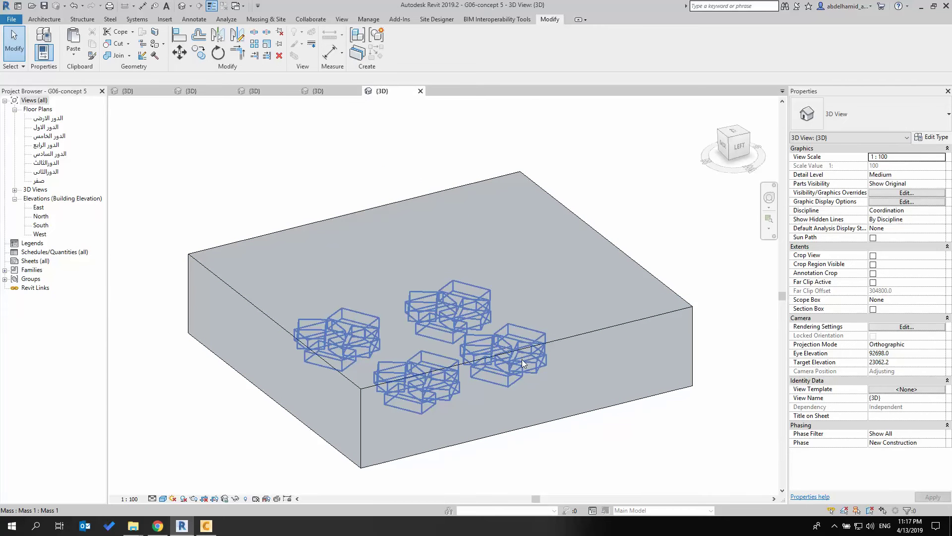
- Review the enclosing masses in the G9 Concept 1 and G05 concept01 revit2017 3D views
click(328, 91)
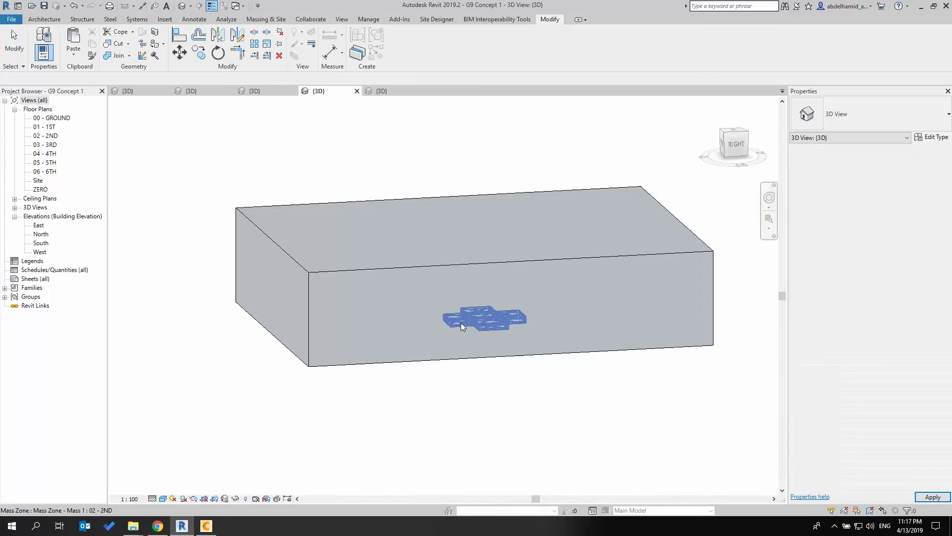
shift+middle_drag(475, 325, 504, 355)
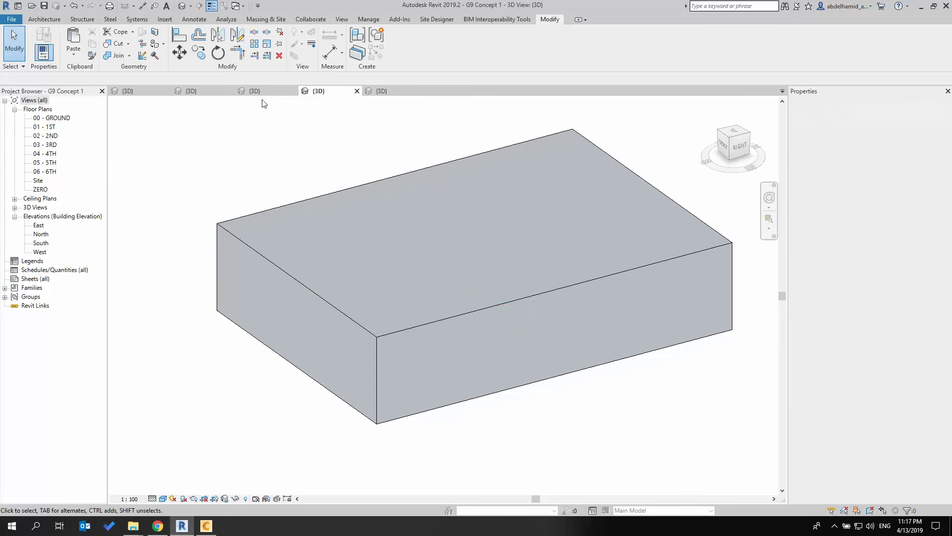
click(259, 91)
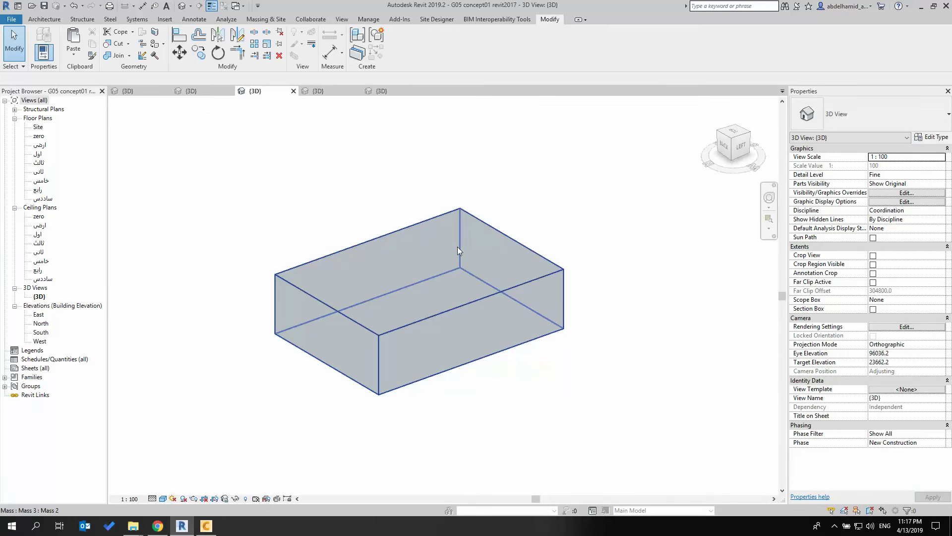
- Create a folder named W01 on the Desktop and move the SAT files 01, 02 and 03 into it
click(206, 526)
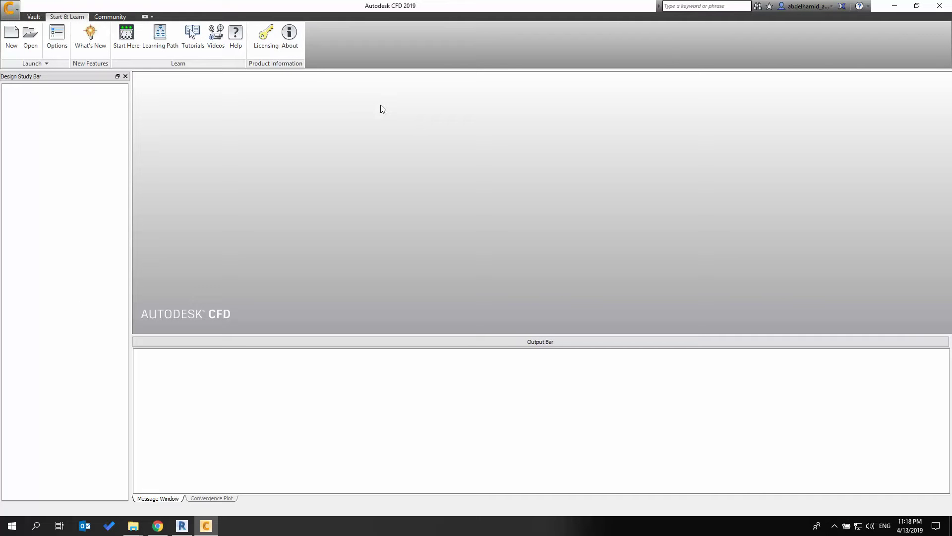
key(super+d)
right_click(206, 175)
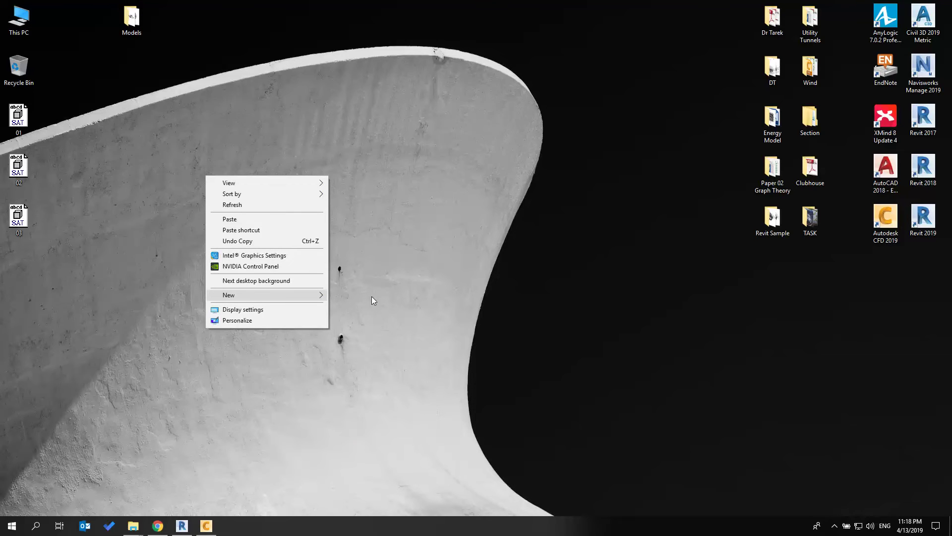
mouse_move(374, 300)
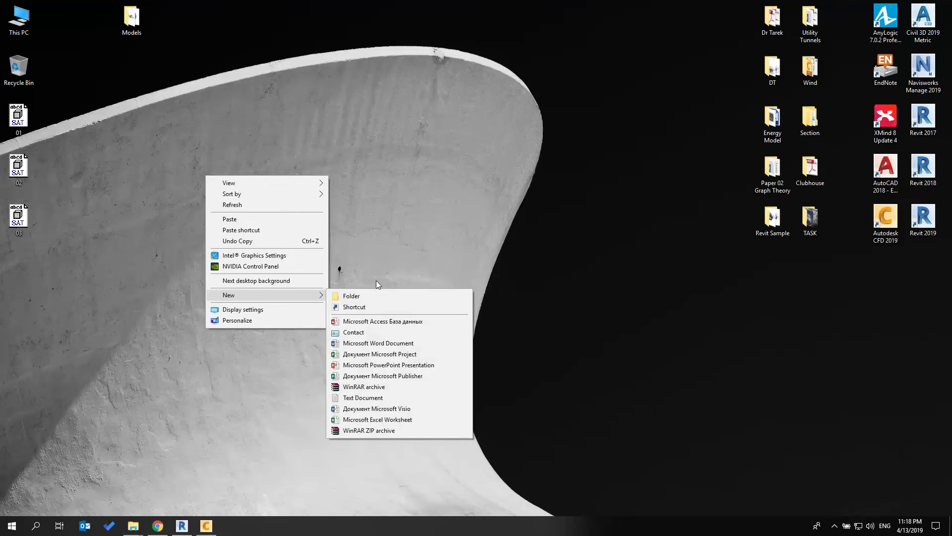
click(413, 296)
text(W0)
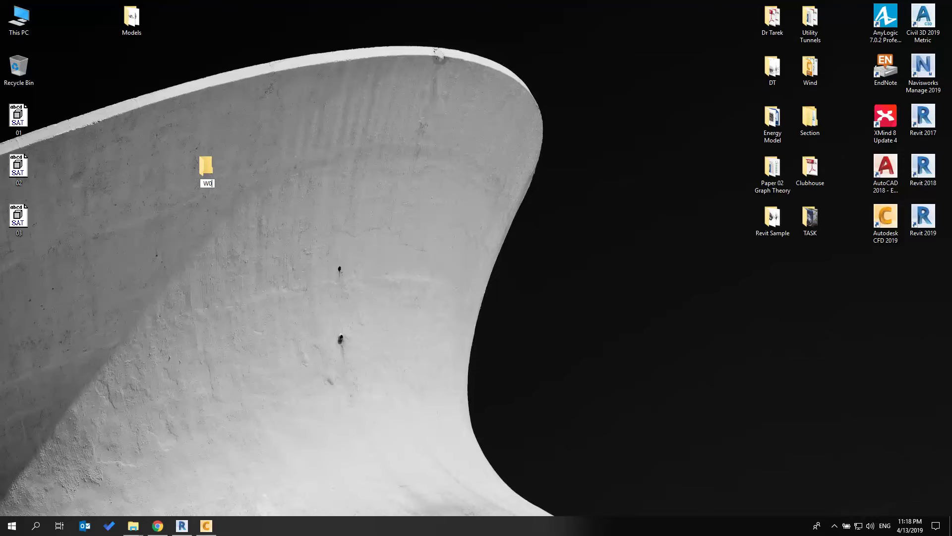
text(1)
key(Return)
drag(93, 247, 24, 124)
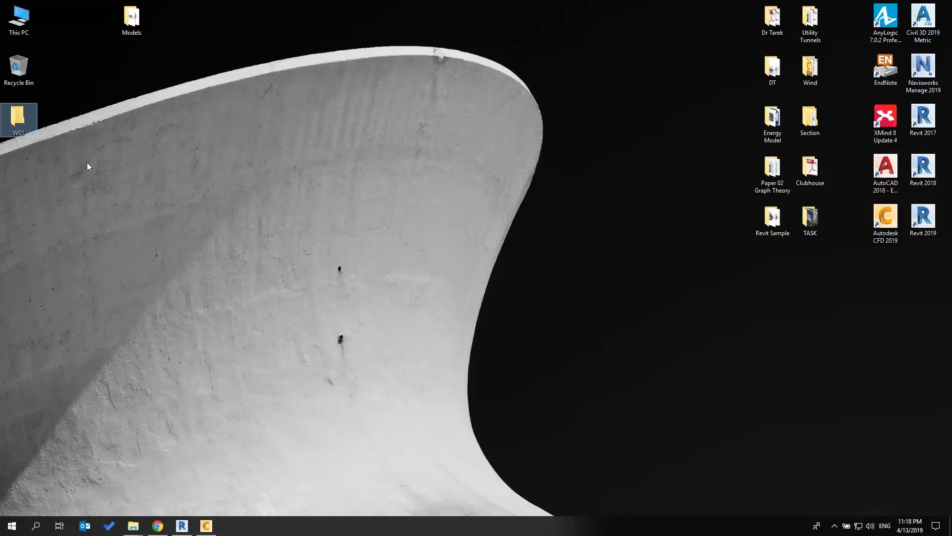
- Switch to Autodesk CFD and start a new design study using 01.sat from the Desktop folder W01 as its model
click(208, 524)
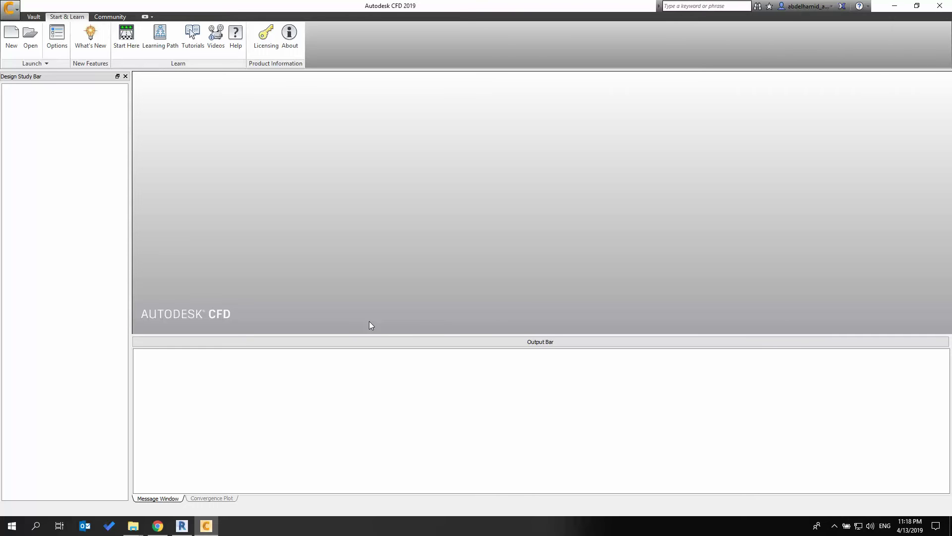
click(11, 36)
click(559, 232)
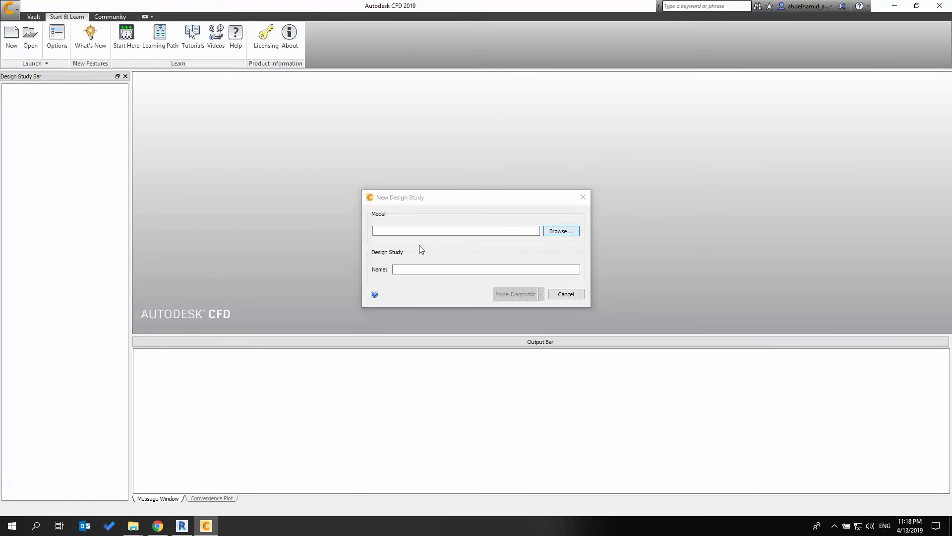
drag(485, 206, 218, 66)
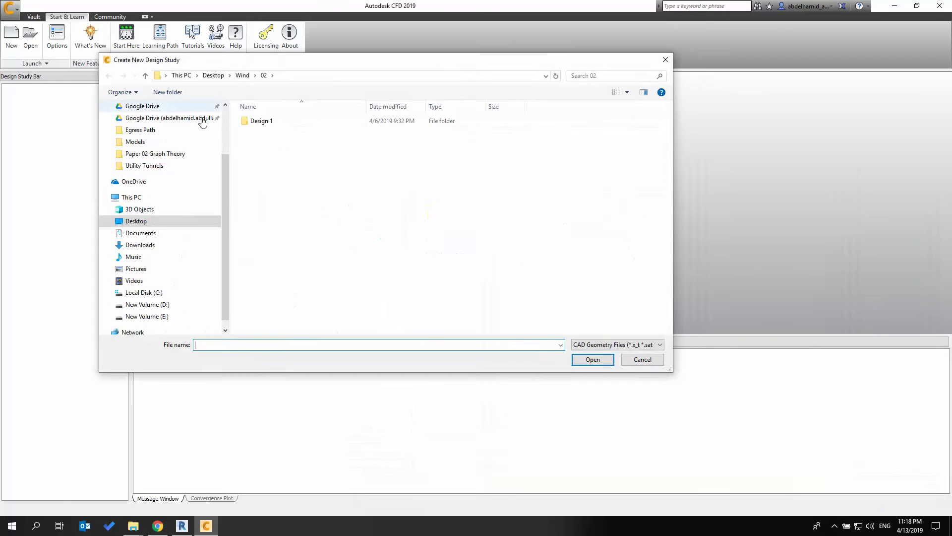
click(152, 222)
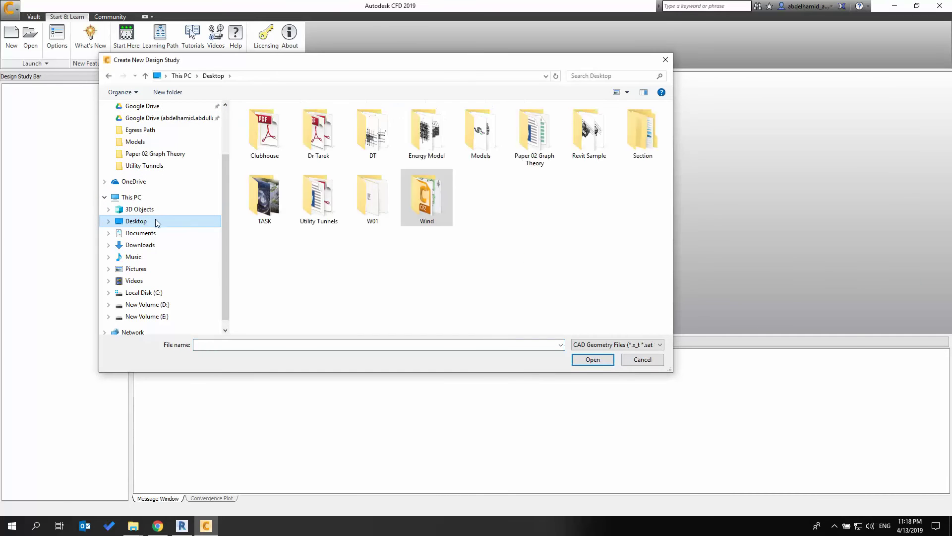
double_click(382, 206)
click(273, 123)
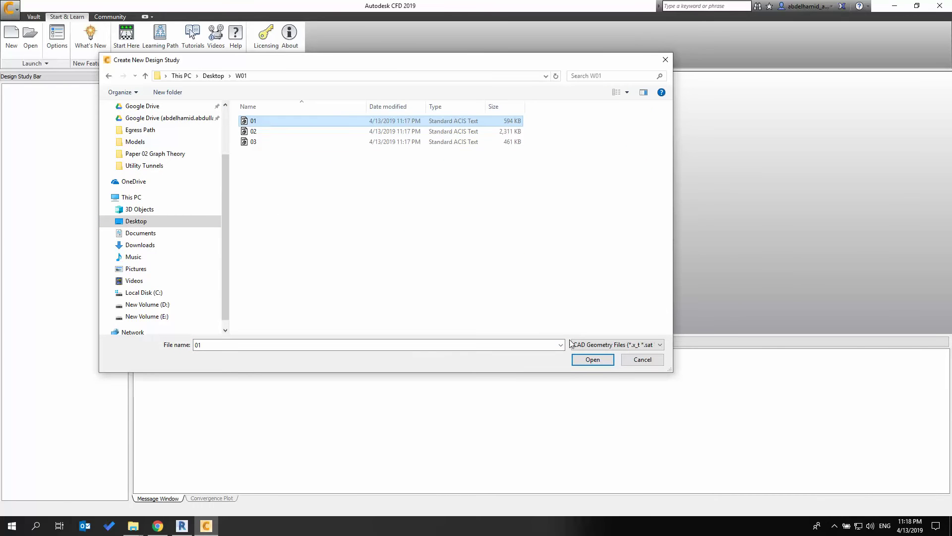
click(579, 360)
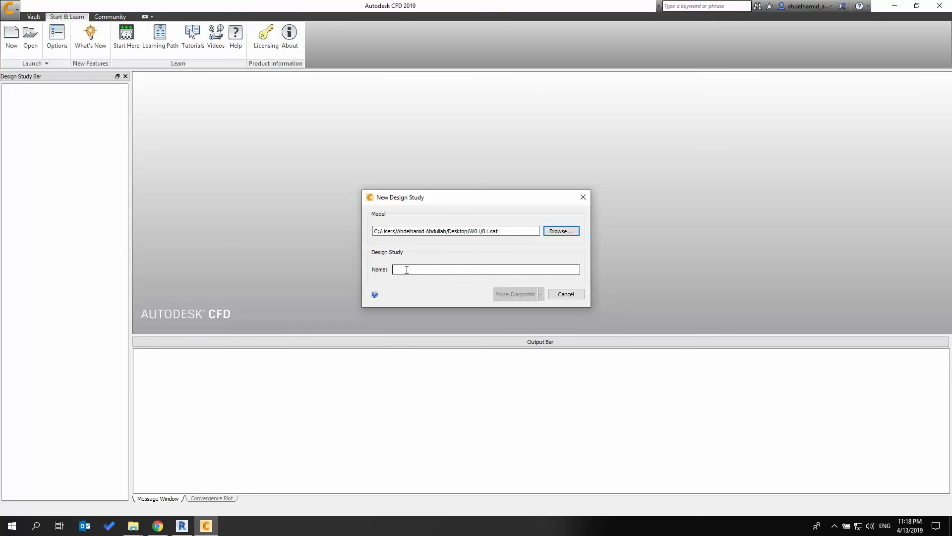
- Name the design study Case 01 and load the model through Model Diagnostic
click(407, 270)
text(Case 01)
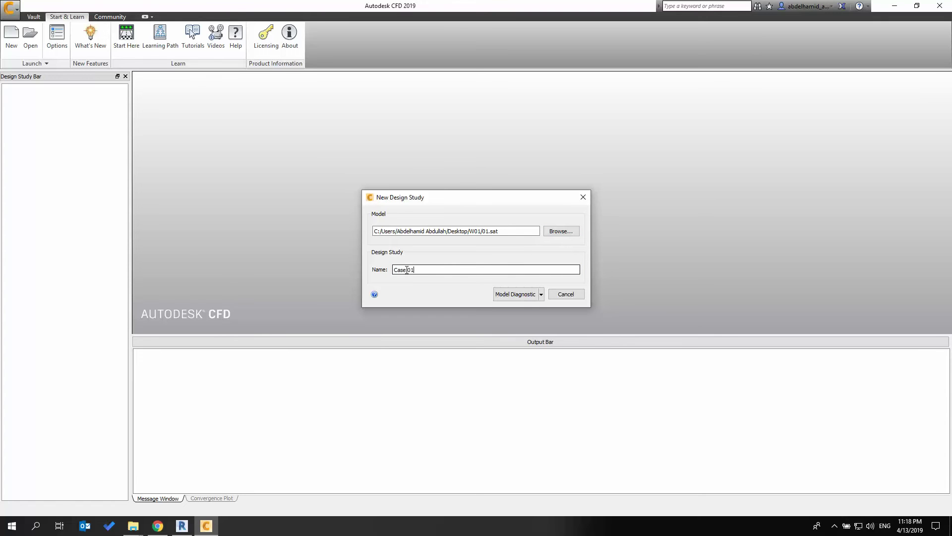
click(542, 297)
click(535, 298)
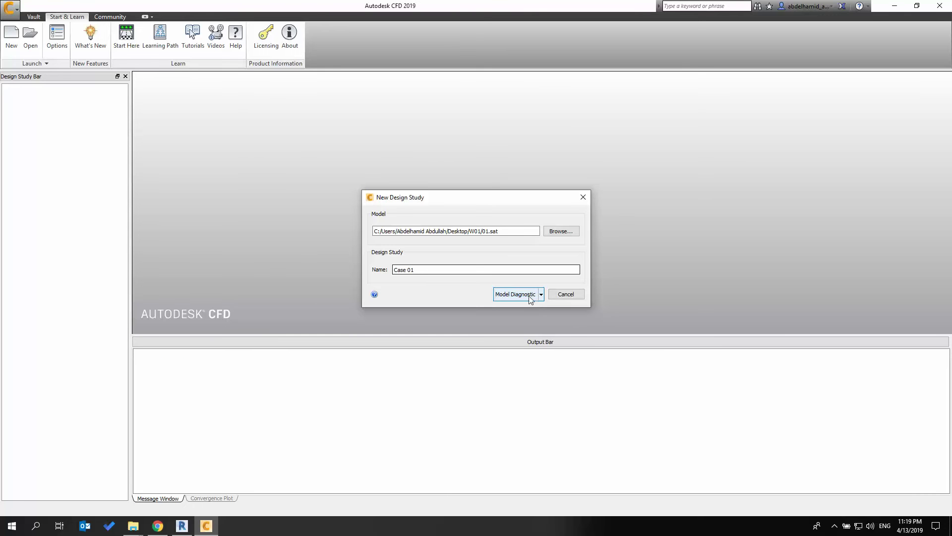
click(530, 298)
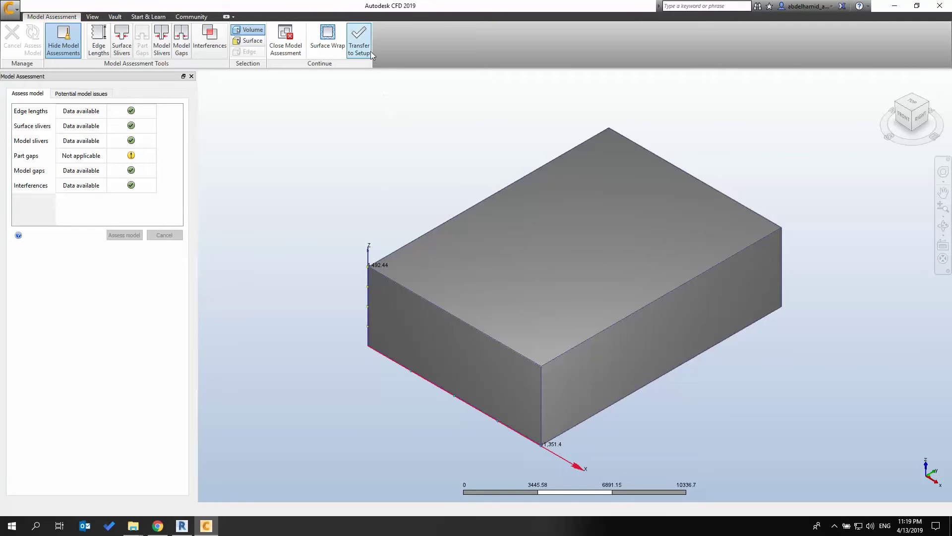
- Transfer the assessed model to setup and close Geometry Tools without removing any small objects
click(359, 40)
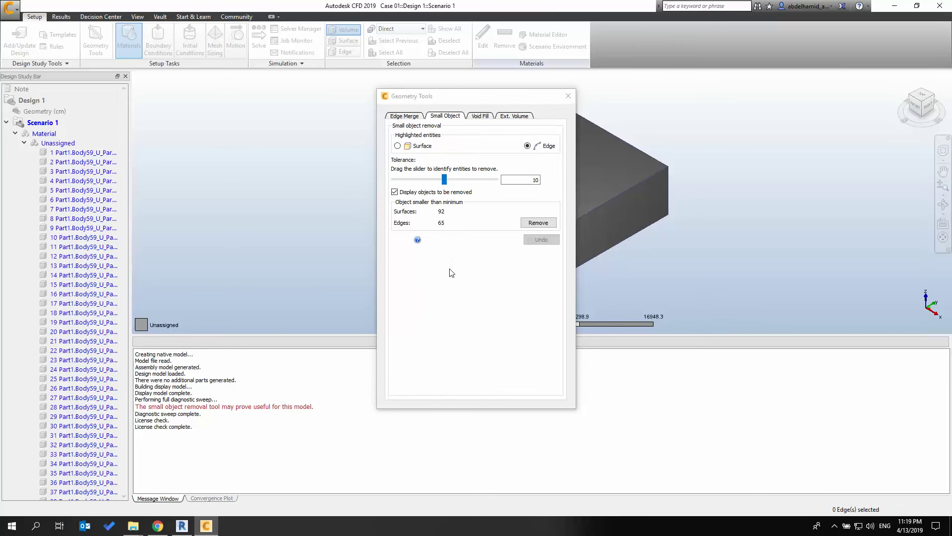
drag(557, 106, 486, 106)
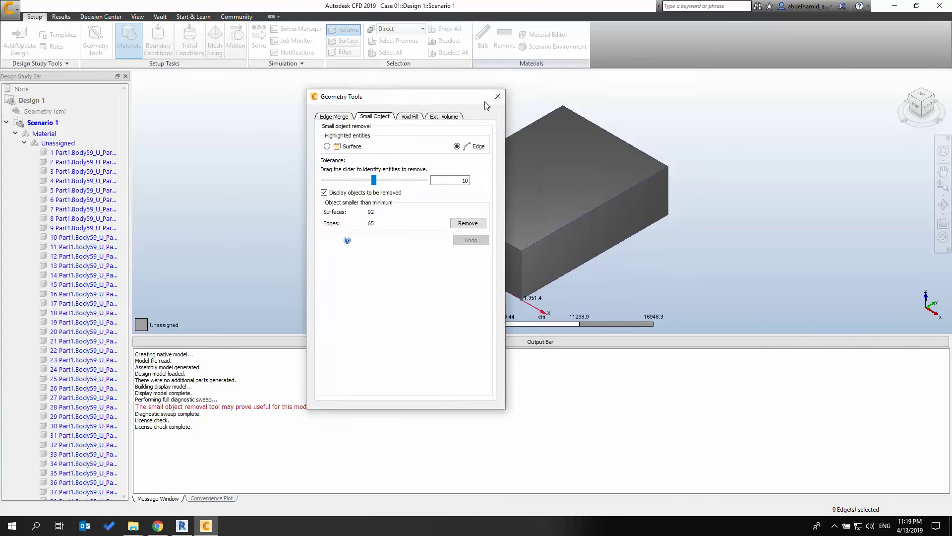
click(498, 96)
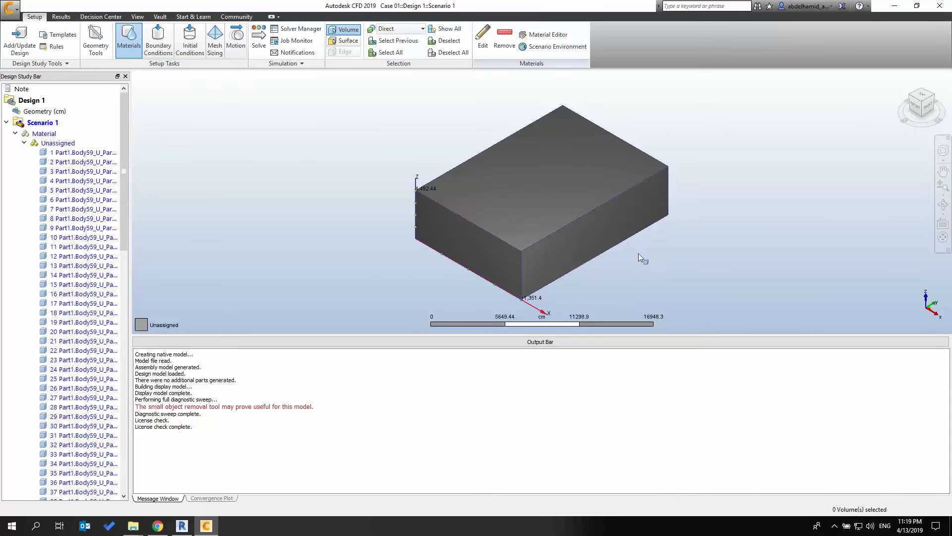
- Widen the Design Study Bar so the full names of the unassigned parts can be read
middle_drag(651, 264, 576, 267)
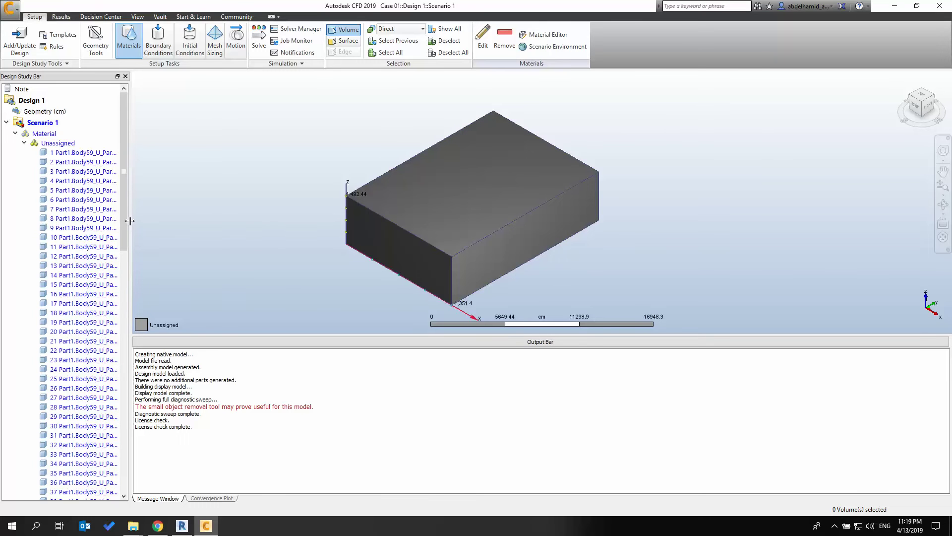
drag(132, 222, 234, 218)
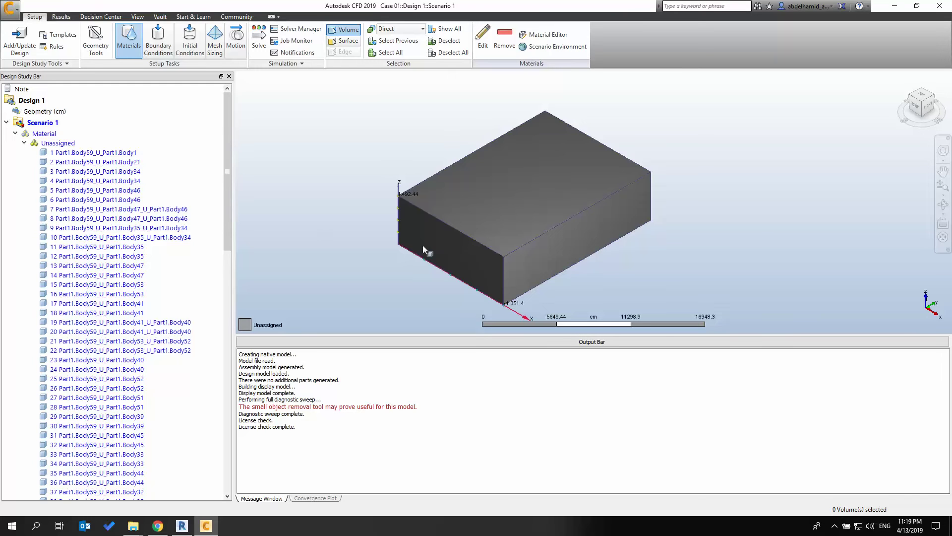
click(24, 144)
click(24, 143)
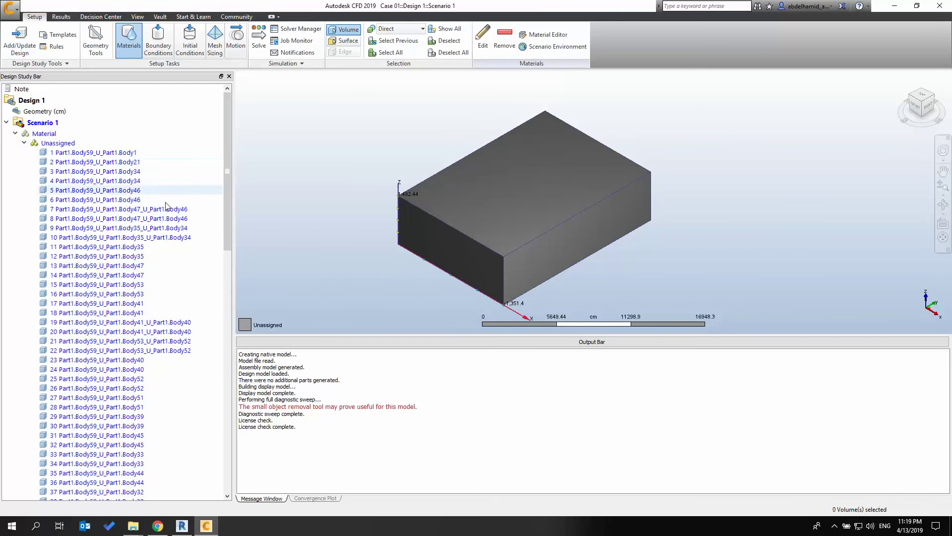
- Assign the Fluid material Air to the enclosing volume, 82 Part1.Body59
drag(231, 178, 223, 421)
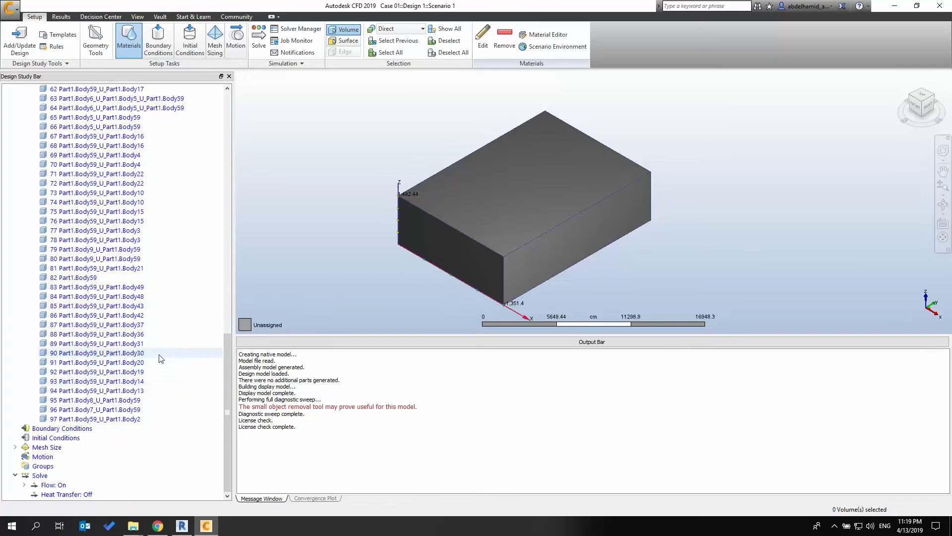
click(131, 279)
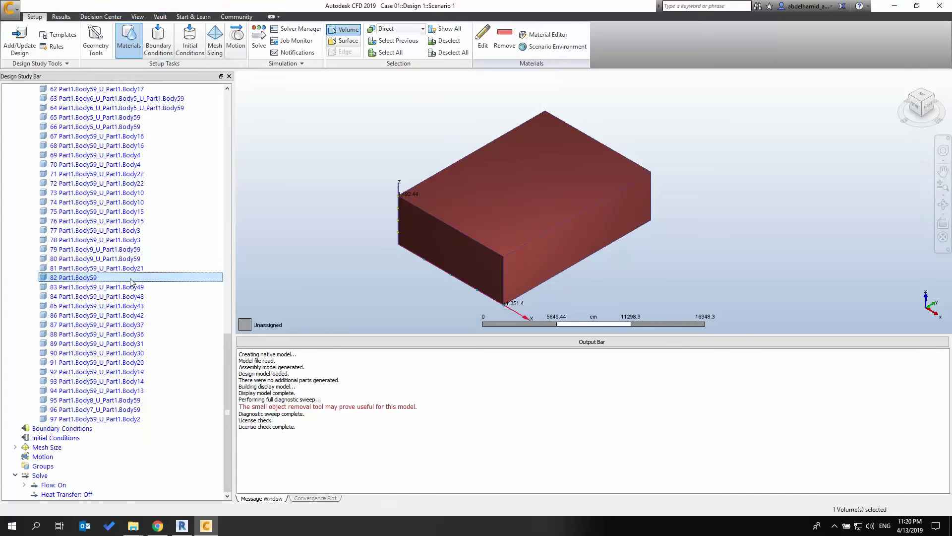
click(130, 278)
click(128, 278)
right_click(145, 281)
click(158, 286)
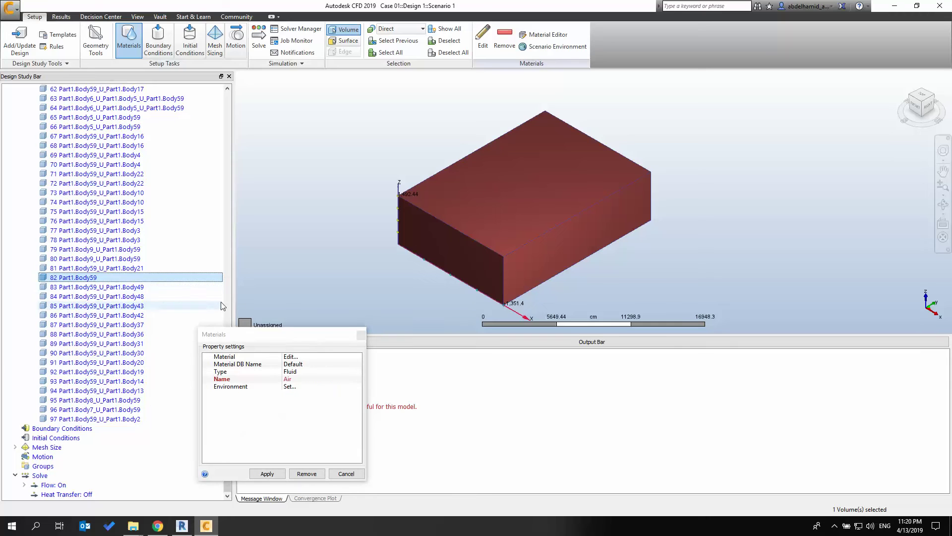
drag(313, 337, 301, 263)
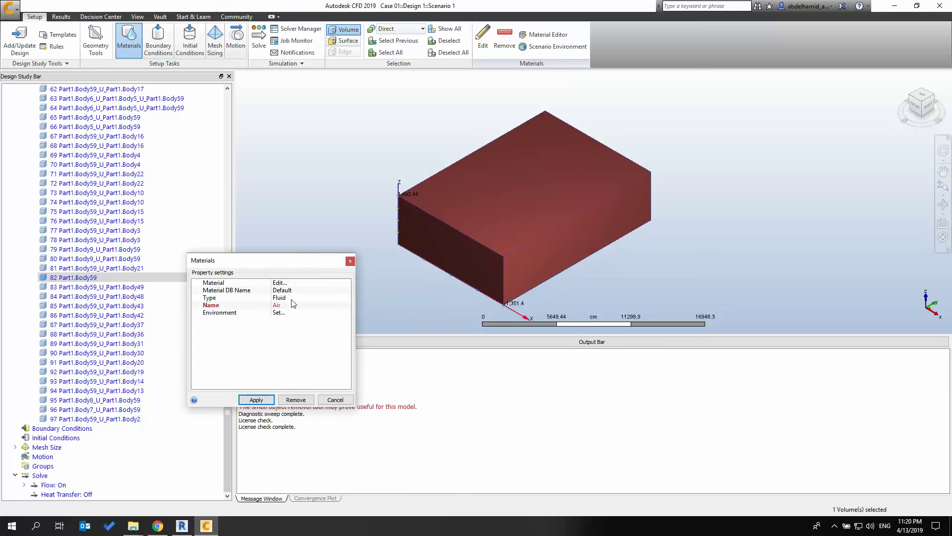
click(339, 306)
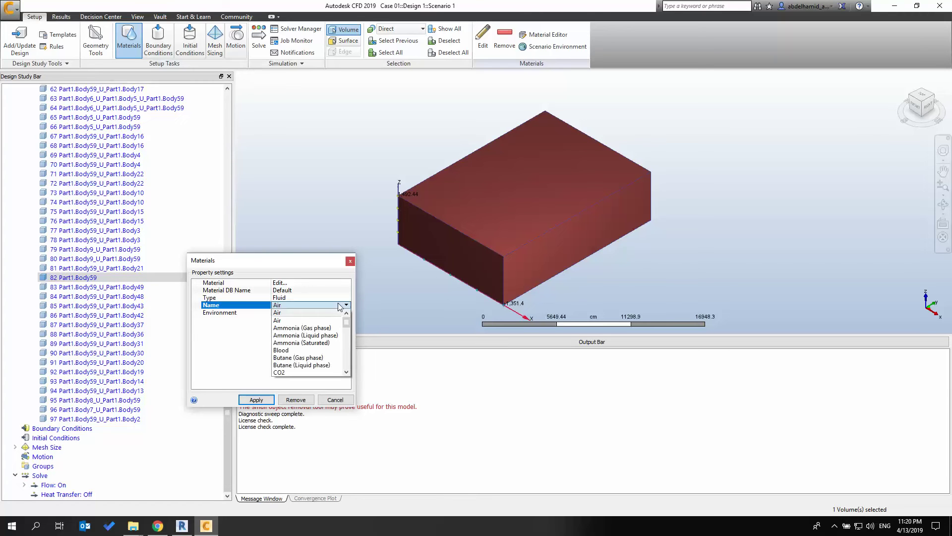
click(305, 320)
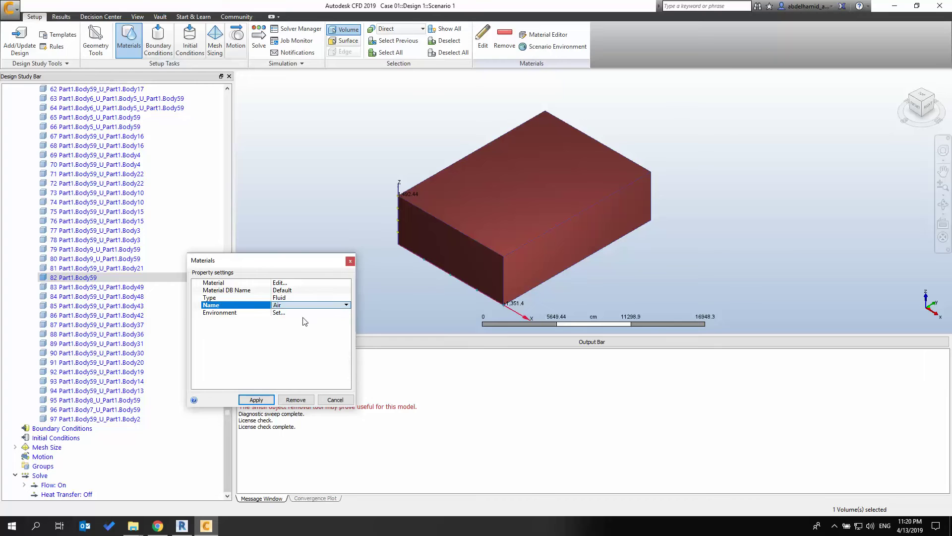
click(302, 305)
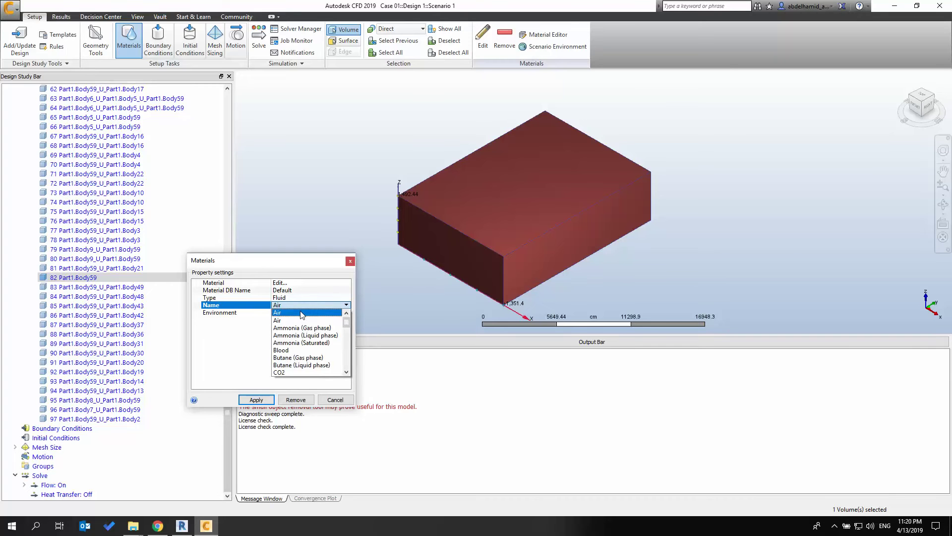
click(301, 314)
click(314, 297)
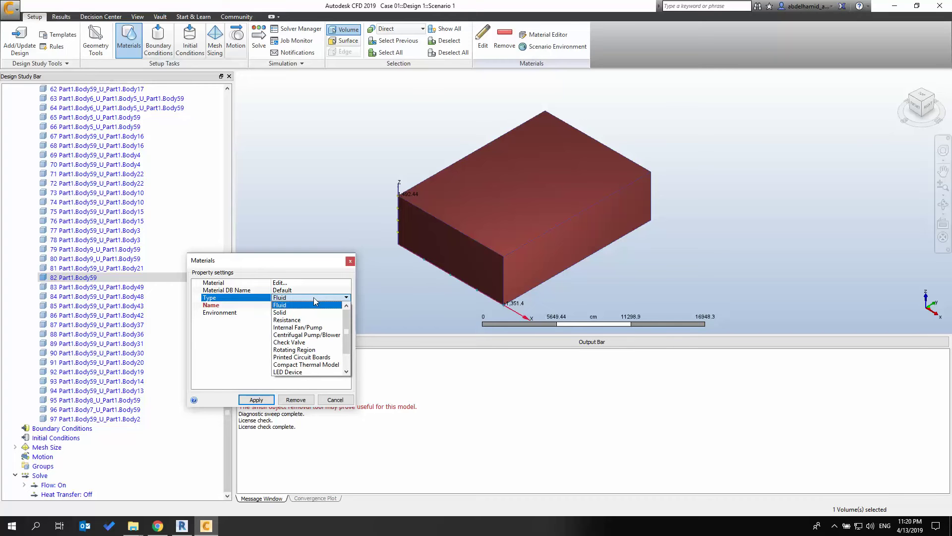
click(313, 297)
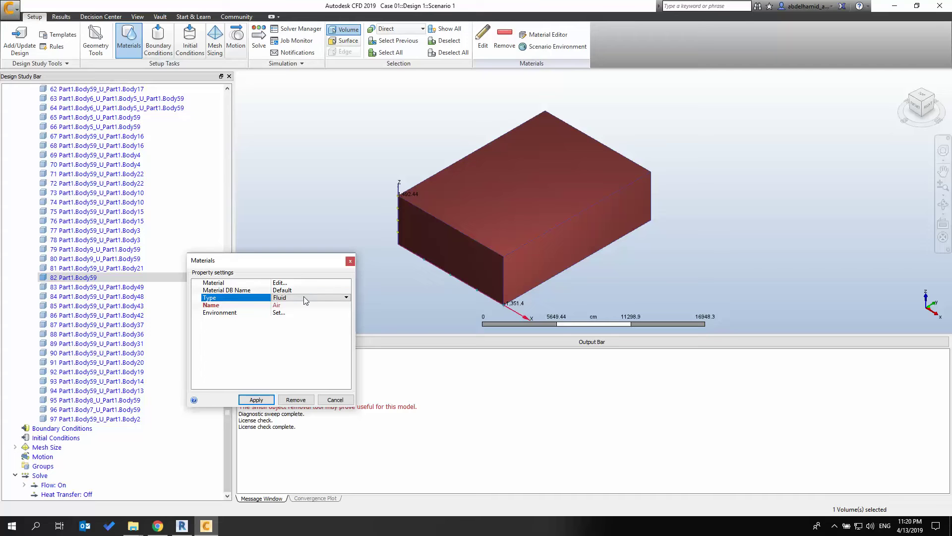
click(265, 398)
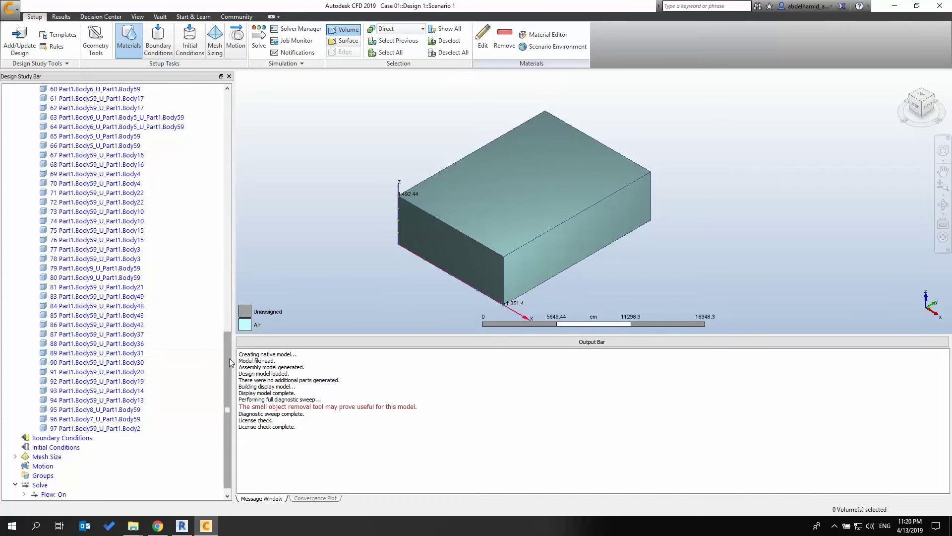
- Display the enclosing air volume, 82 Part1.Body59, as an outline
scroll(229, 362, up, 1)
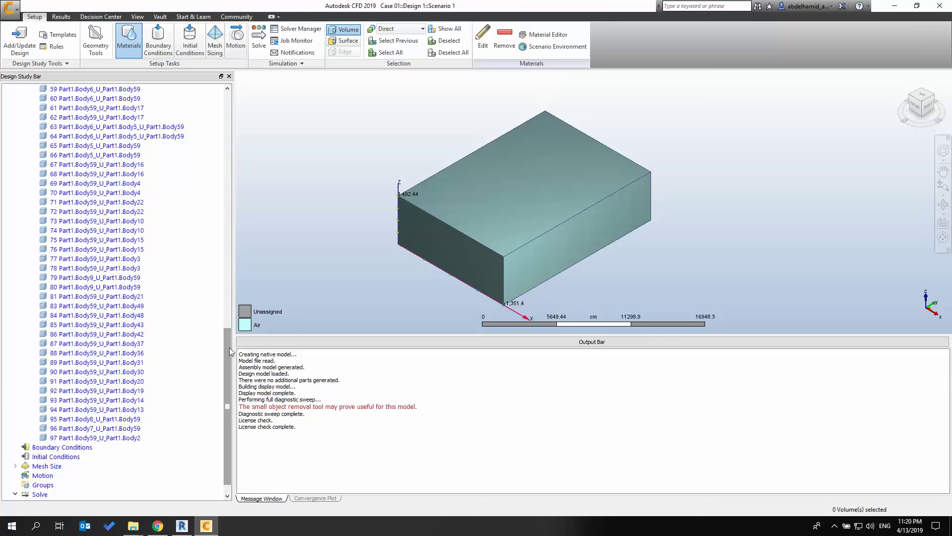
drag(230, 350, 224, 99)
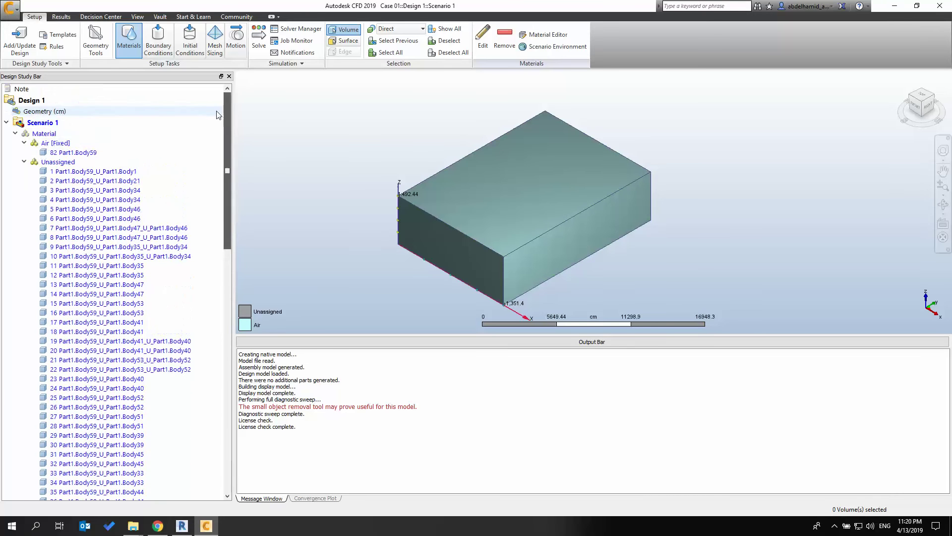
click(70, 155)
right_click(70, 155)
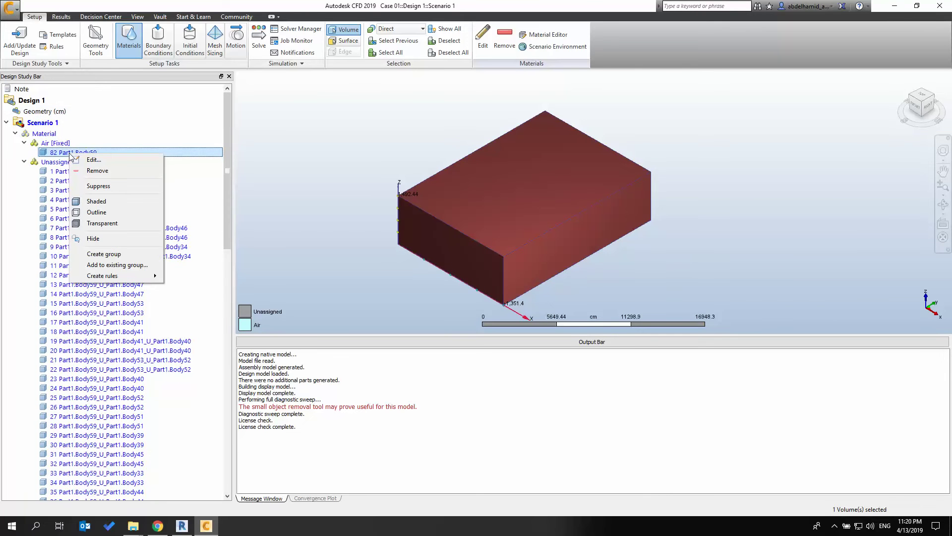
click(97, 212)
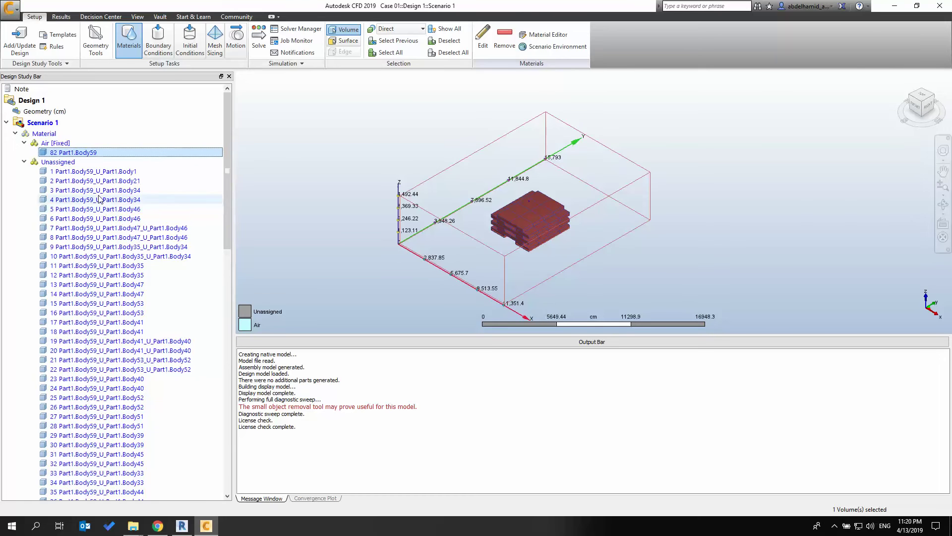
- Assign the Solid material Brick to all of the unassigned building parts
click(58, 162)
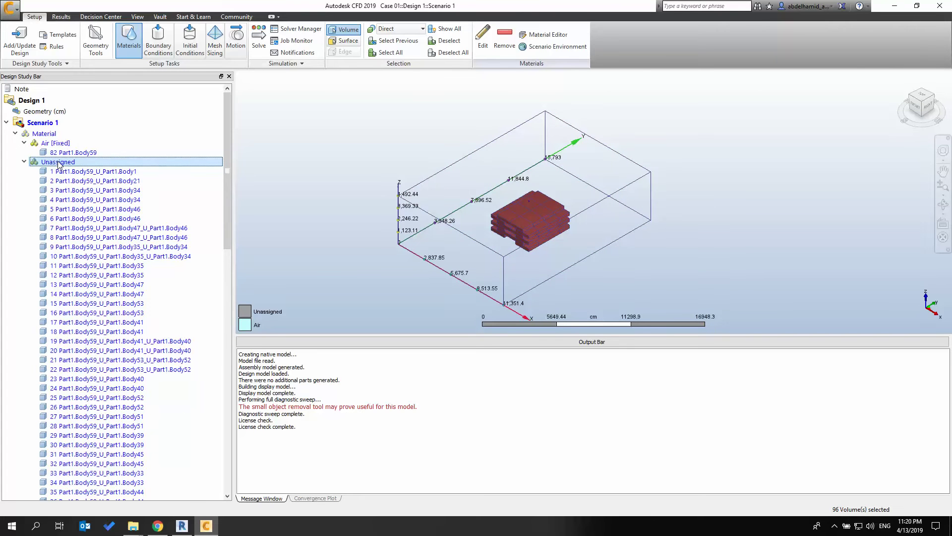
right_click(58, 163)
click(80, 183)
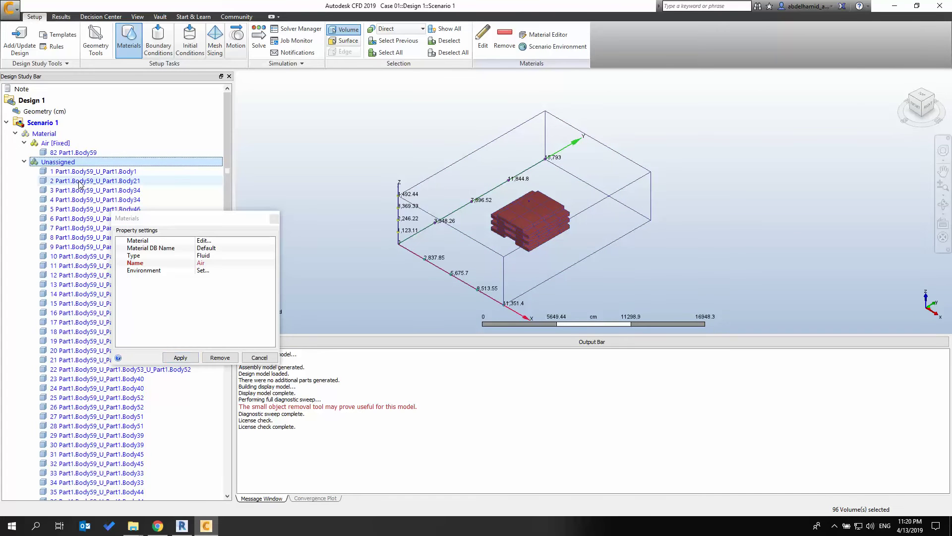
click(274, 256)
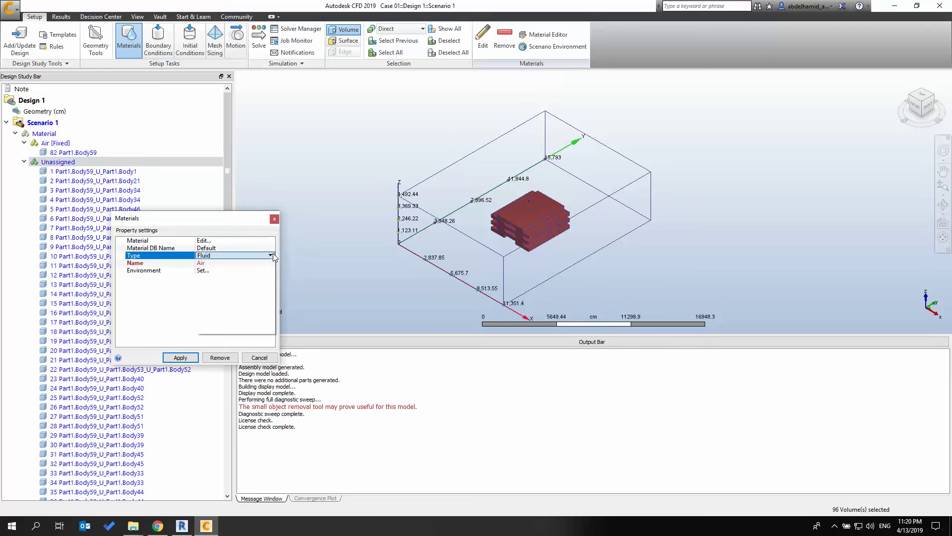
click(271, 255)
click(257, 271)
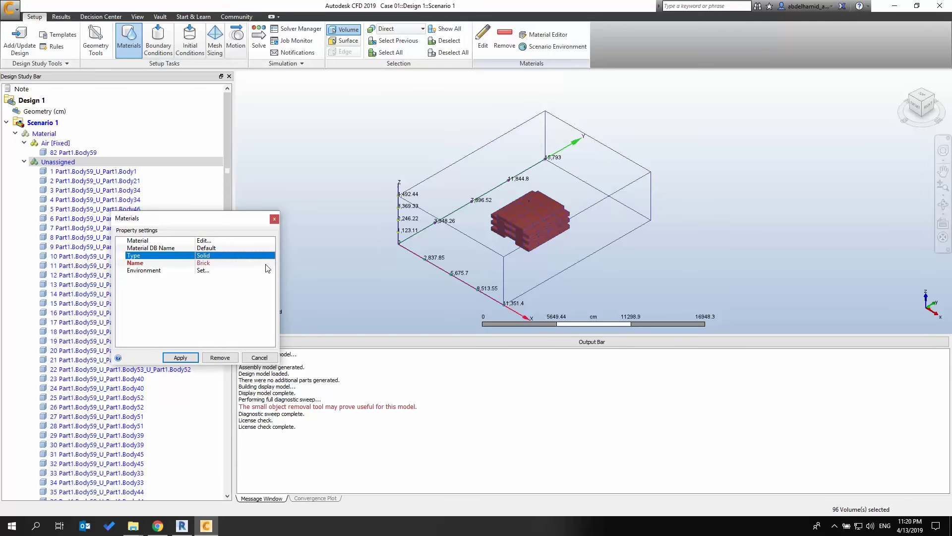
click(270, 263)
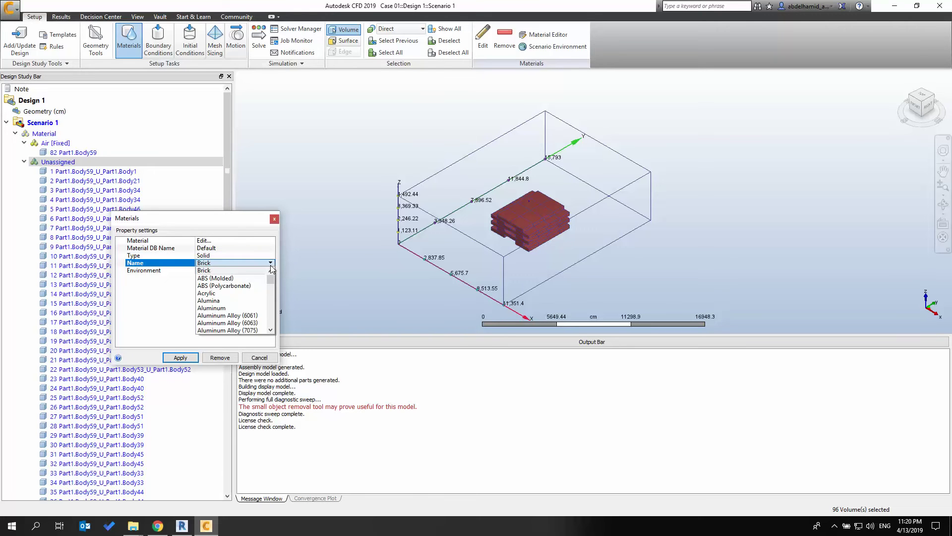
click(242, 271)
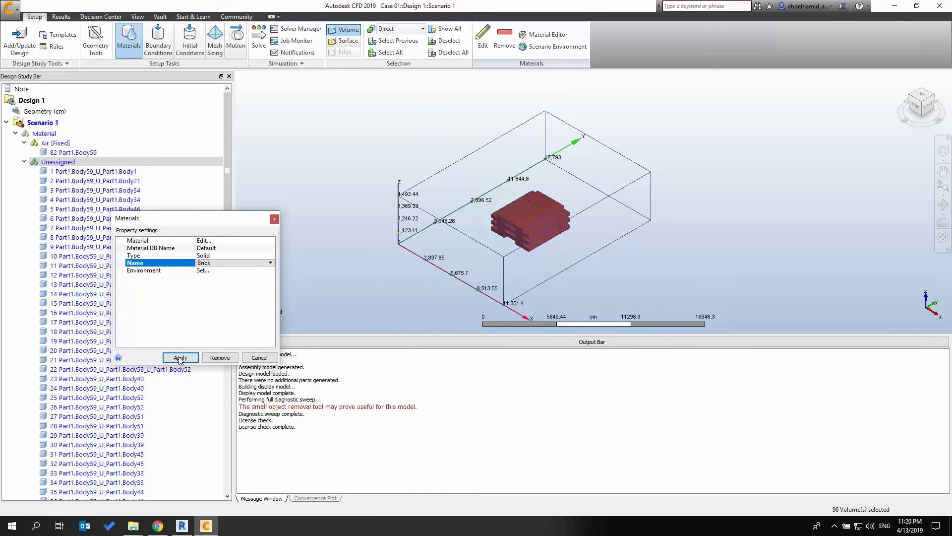
click(180, 358)
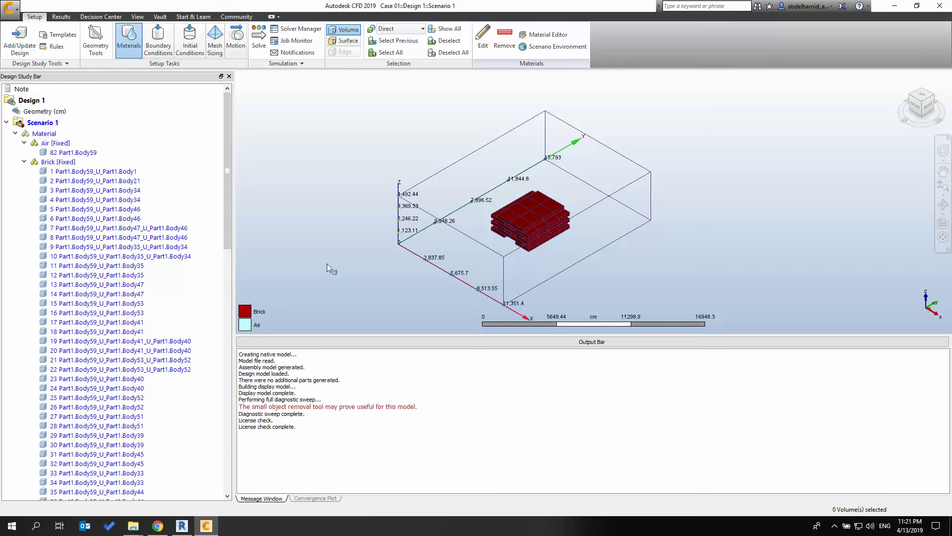
- Start a Velocity boundary condition in km/h on the enclosing volume's end face at the far end of the Y axis
click(935, 96)
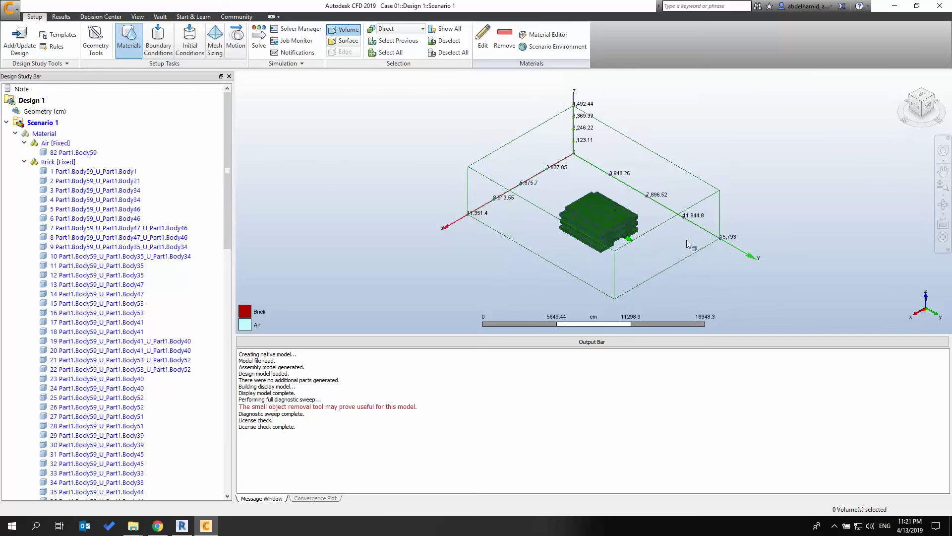
click(166, 53)
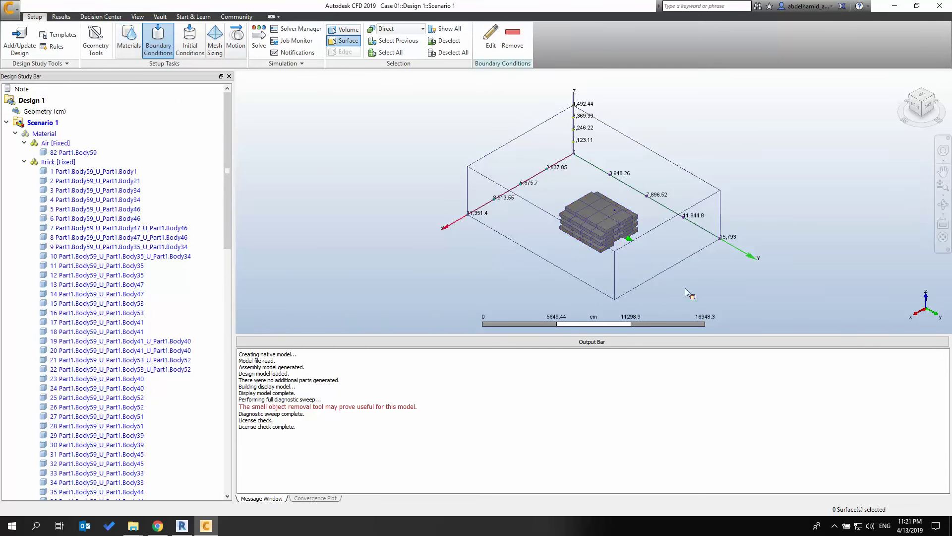
click(665, 251)
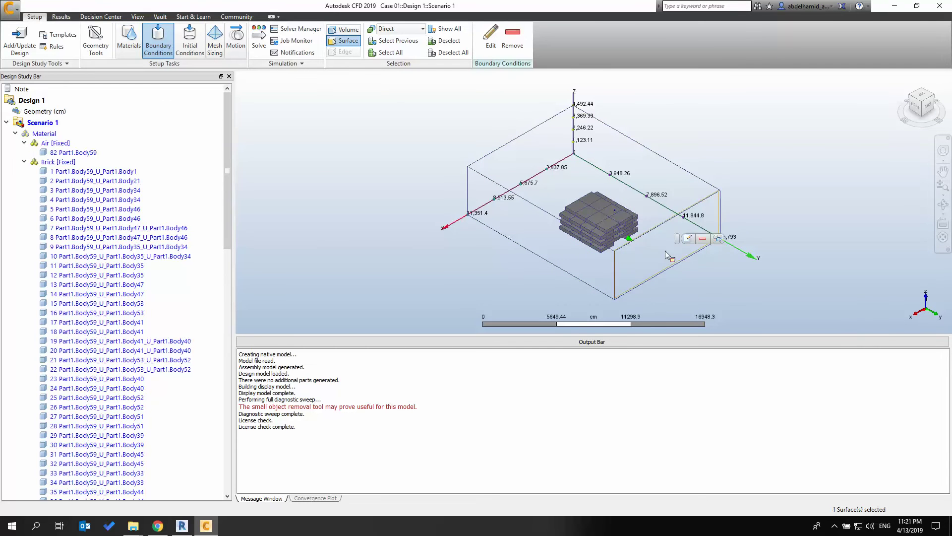
click(689, 239)
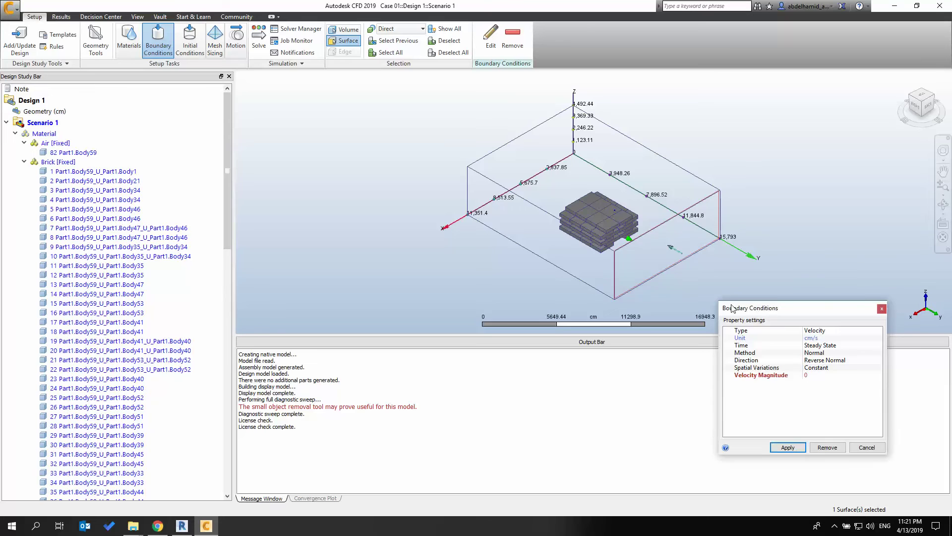
drag(733, 308, 281, 156)
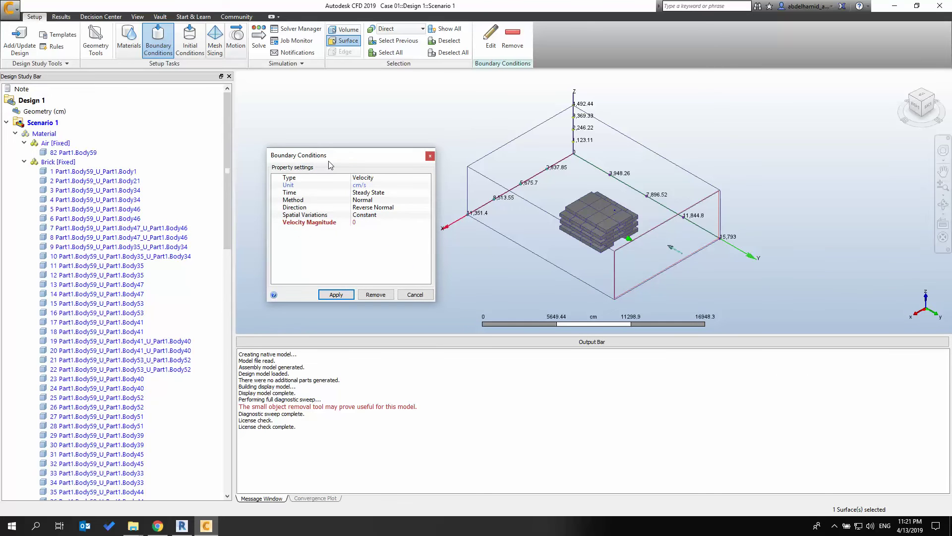
click(429, 179)
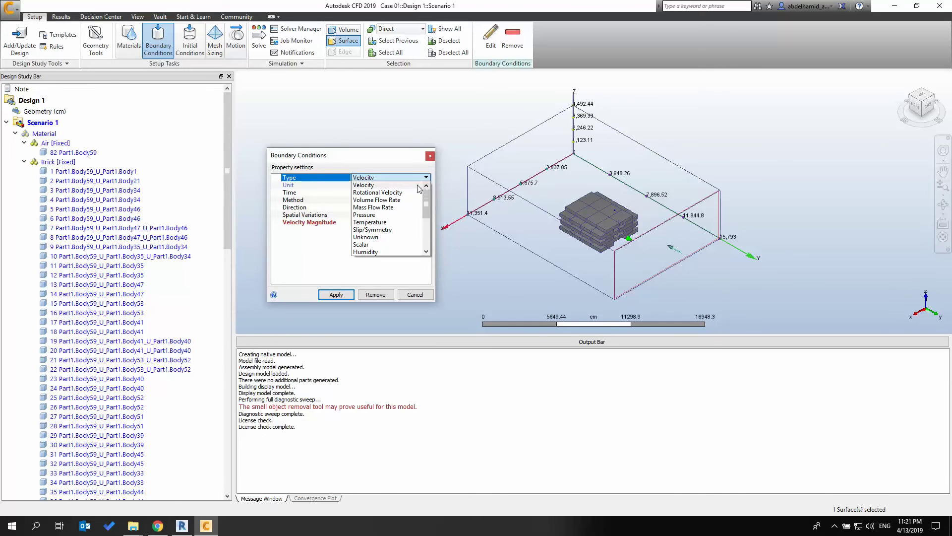
click(417, 185)
click(417, 187)
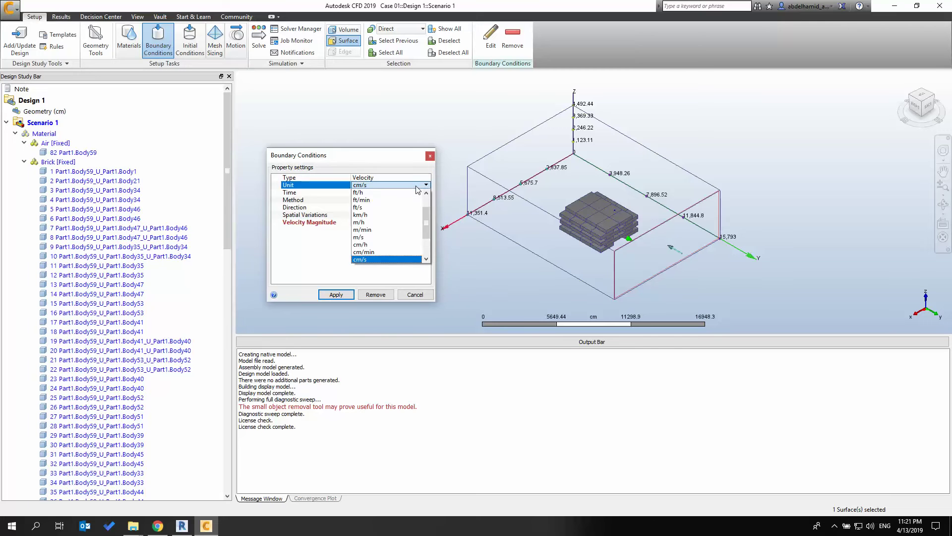
click(403, 217)
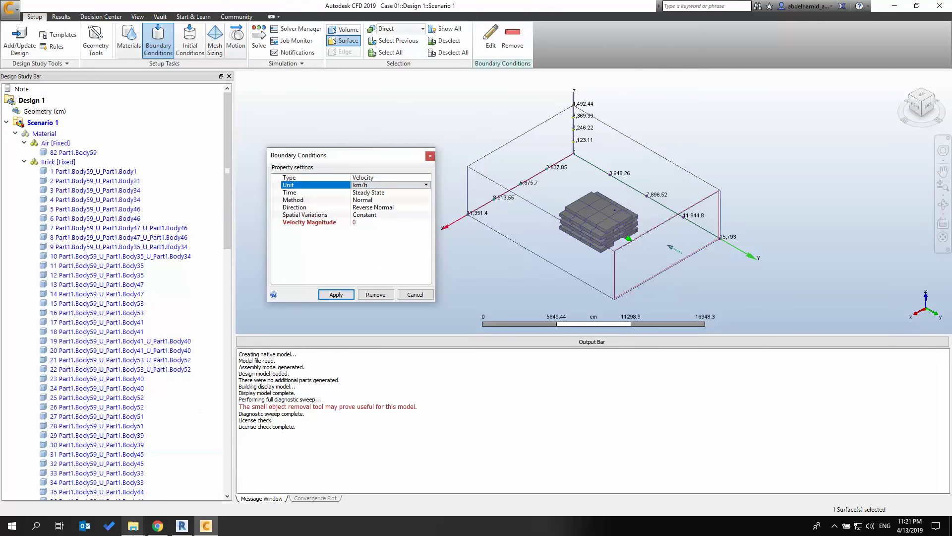
- Switch to Insight in Chrome to check the annual wind speed wind rose for Cairo, and return to Autodesk CFD
click(157, 526)
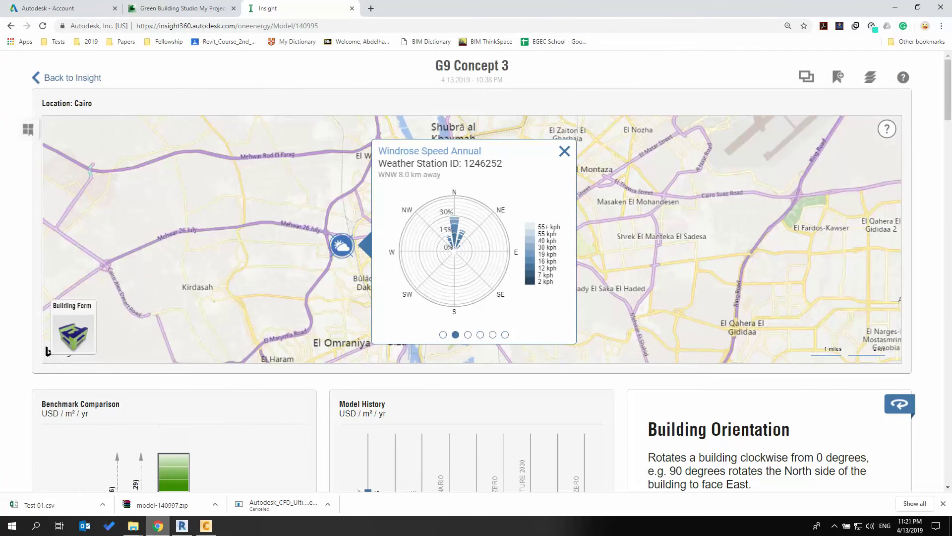
click(157, 525)
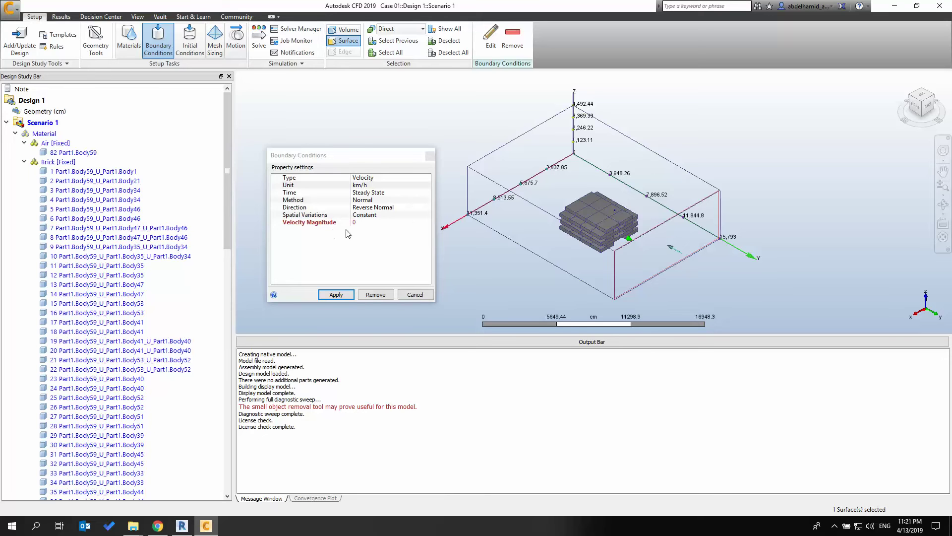
click(372, 223)
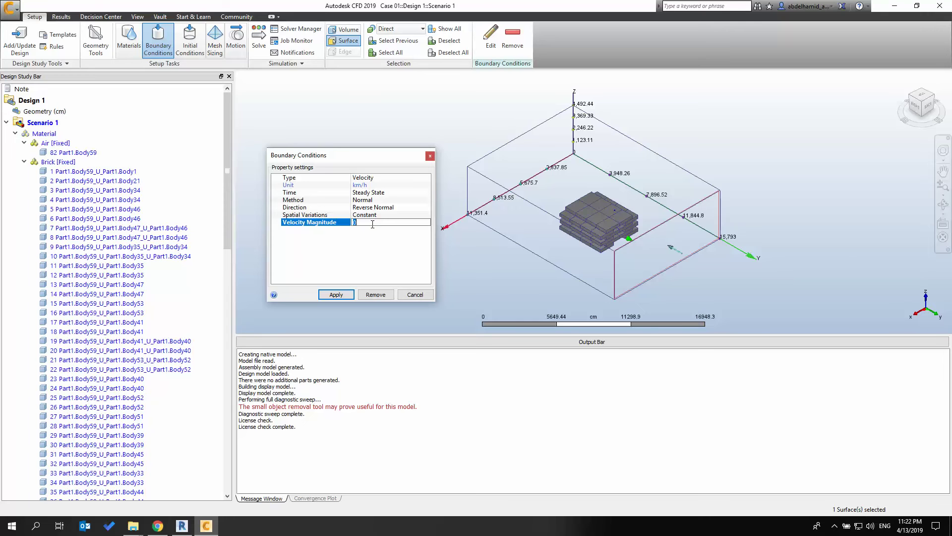
key(alt+Tab)
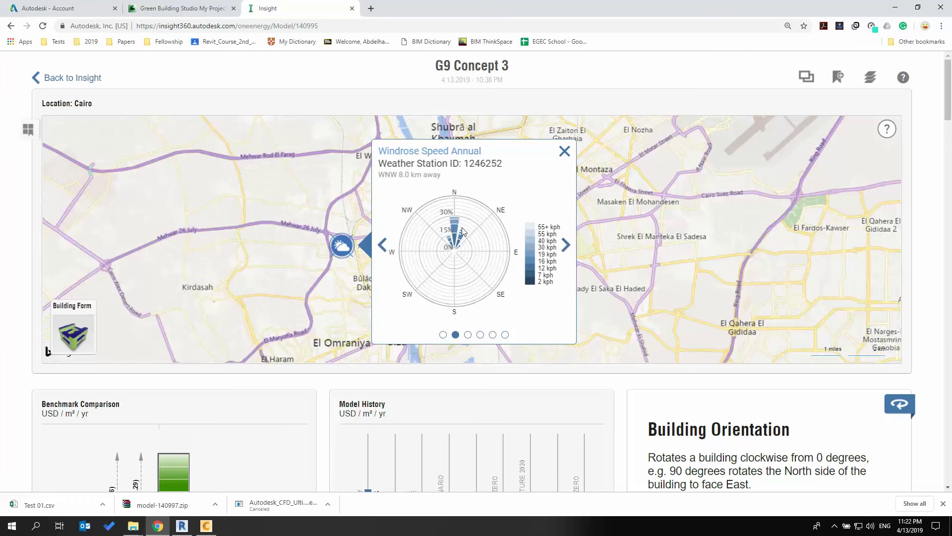
mouse_move(455, 228)
key(alt+Tab)
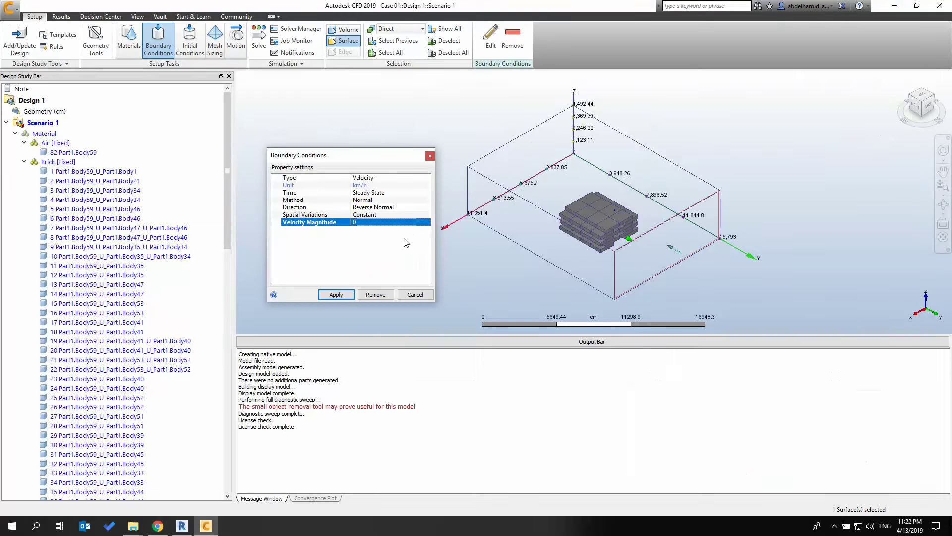
- Set the inlet face's velocity magnitude to 20 km/h and apply the boundary condition
click(383, 224)
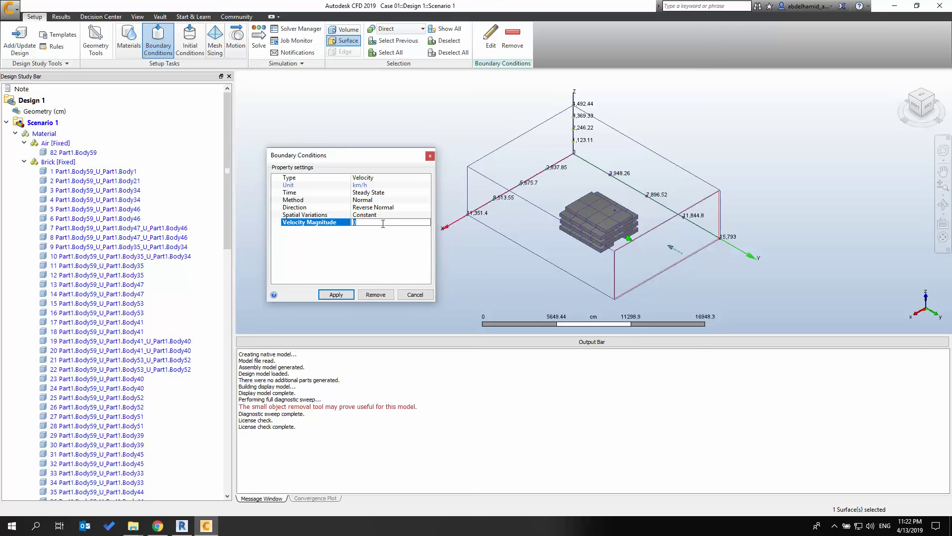
text(20)
click(348, 295)
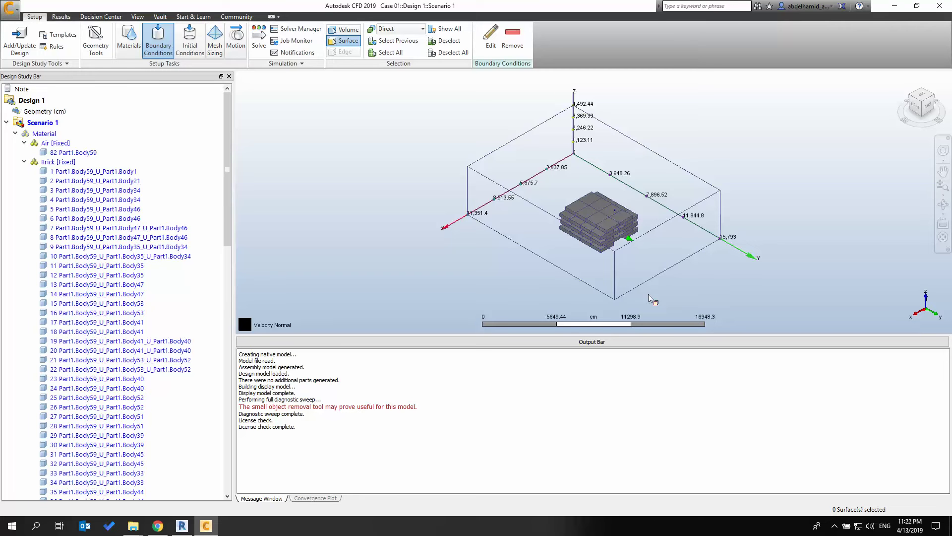
- Apply a static gage Pressure boundary condition of 0 to the opposite end face, at the Y axis origin
shift+middle_drag(516, 263, 505, 278)
mouse_move(583, 280)
shift+middle_down()
mouse_move(570, 289)
mouse_move(573, 268)
mouse_move(575, 276)
shift+middle_up()
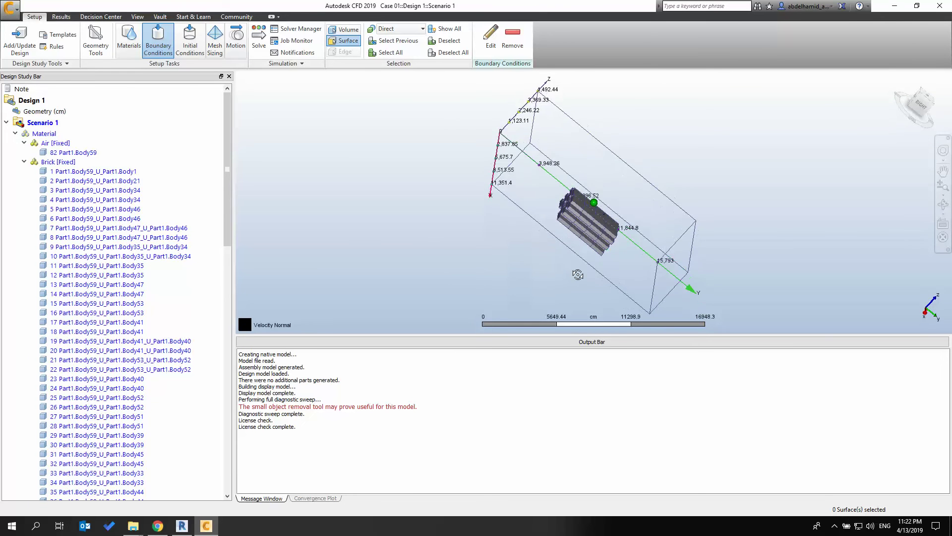
click(920, 97)
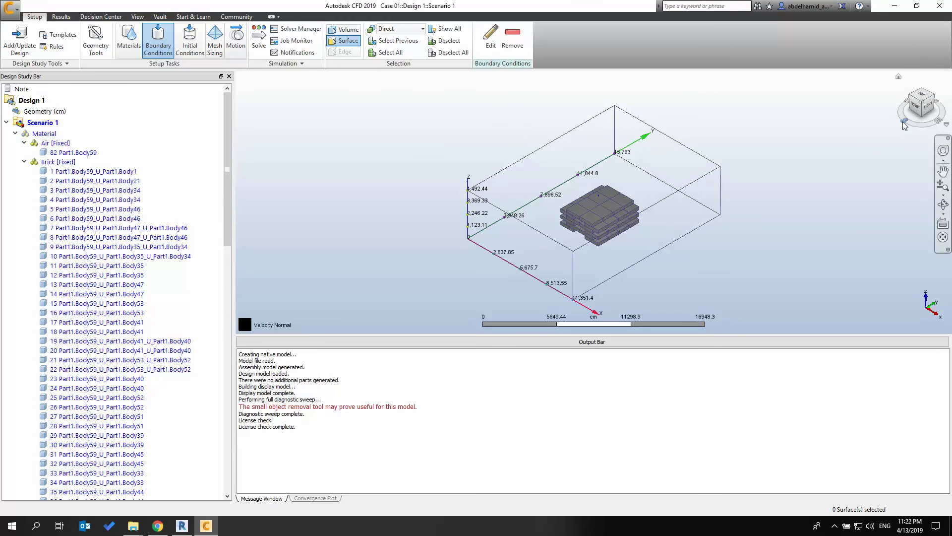
click(527, 243)
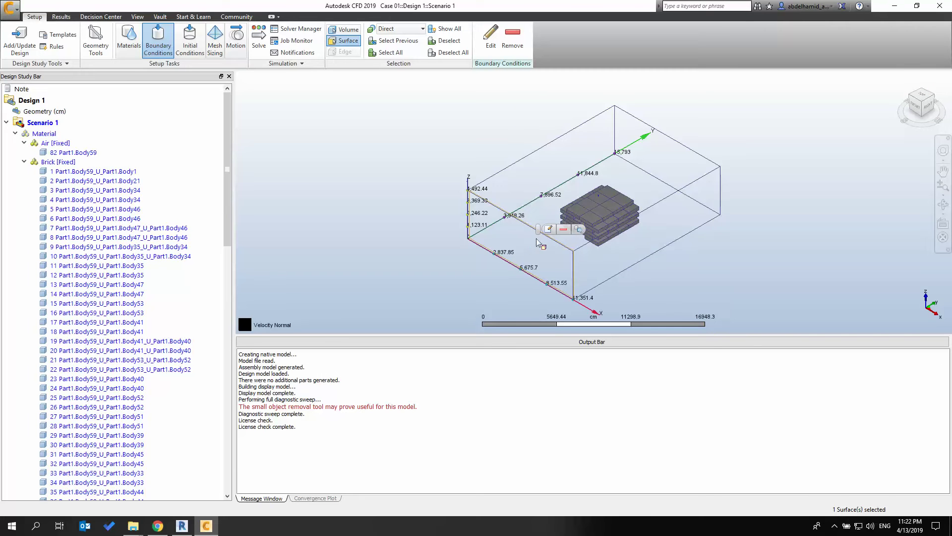
click(548, 228)
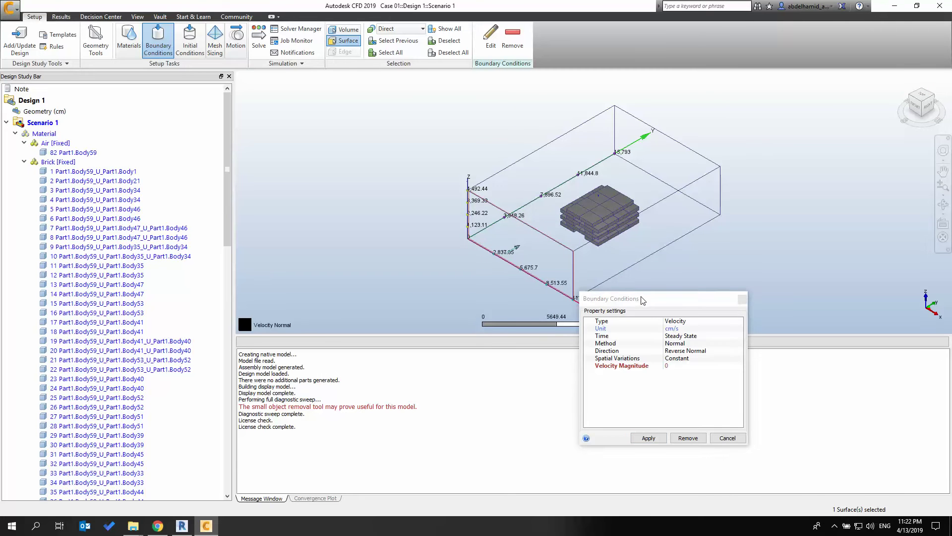
drag(643, 300, 356, 180)
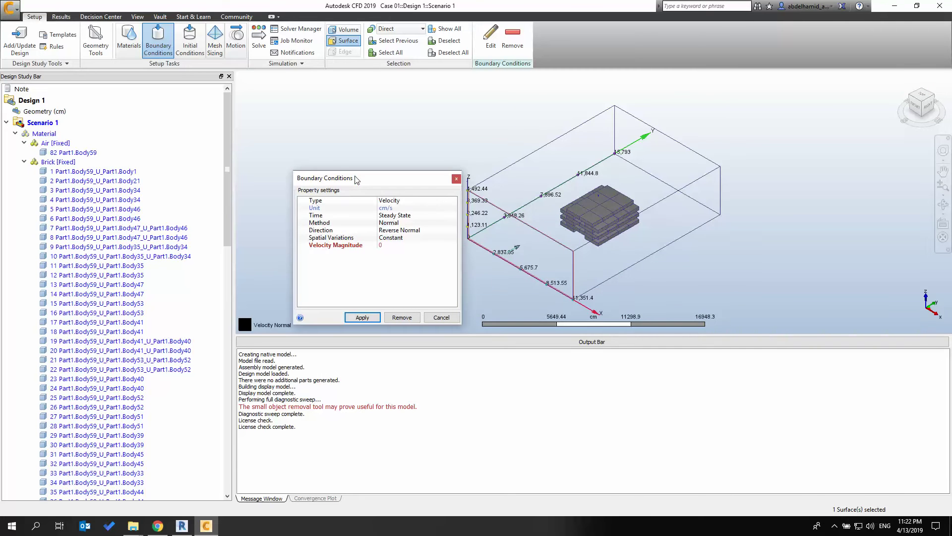
click(452, 201)
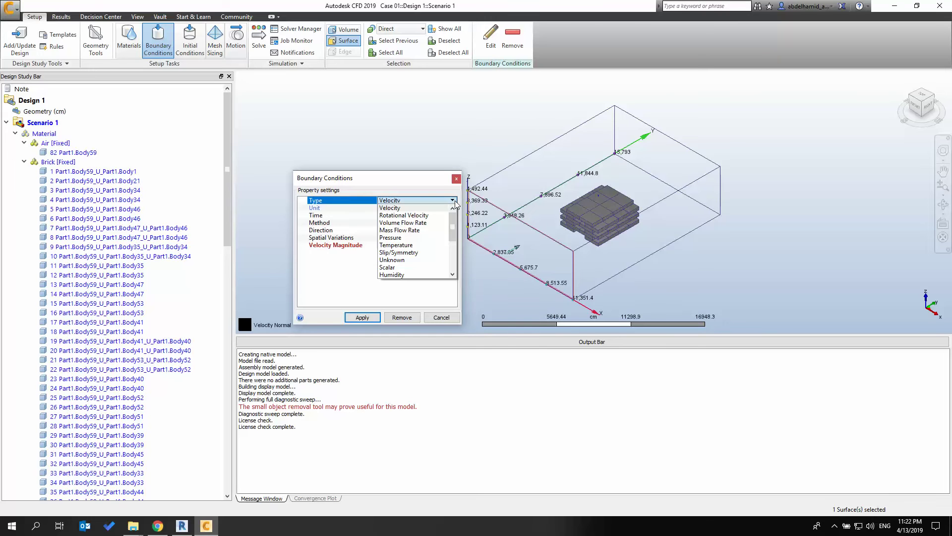
click(433, 238)
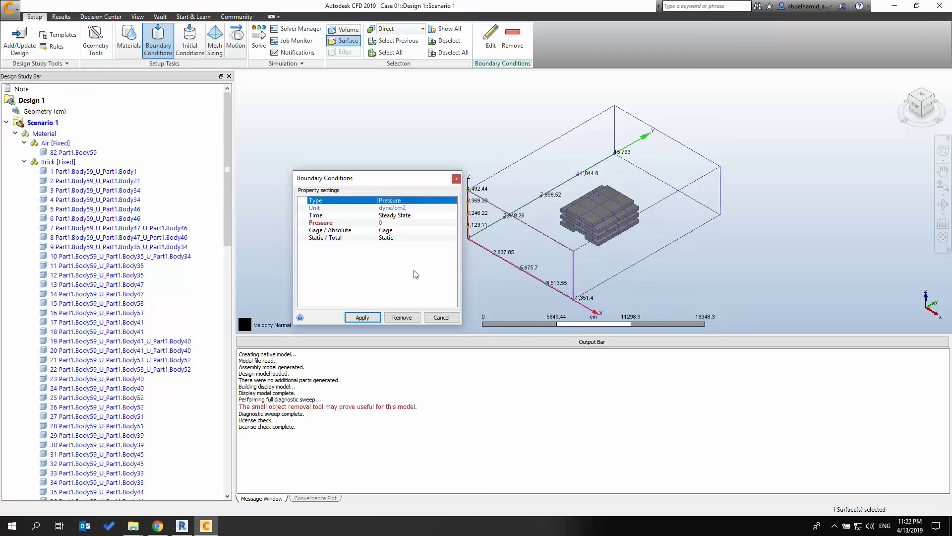
click(362, 317)
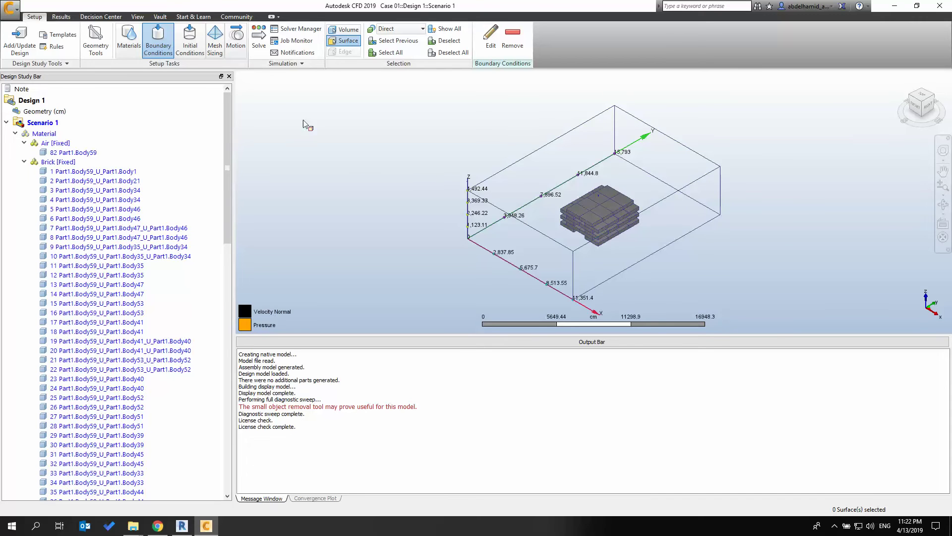
- Open the solve settings and choose CLOUD as the solver computer
click(257, 47)
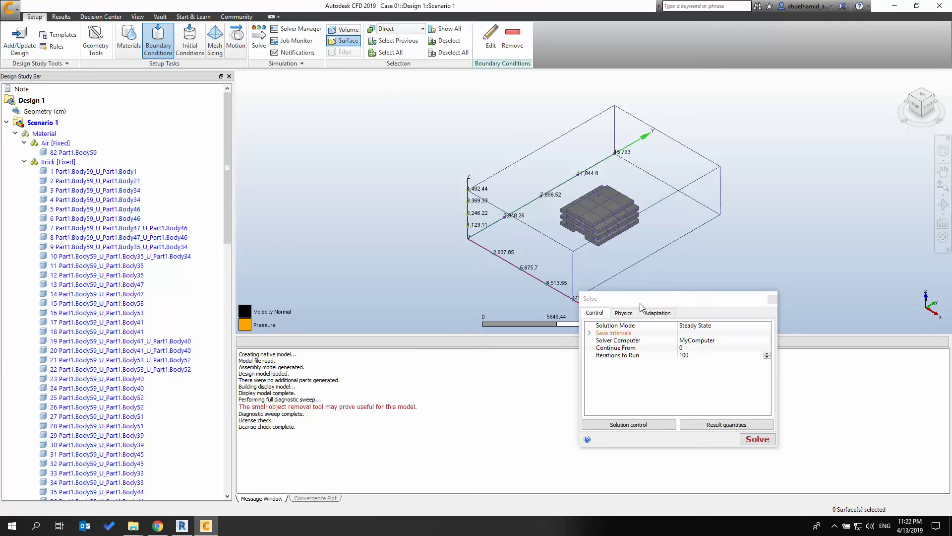
drag(667, 302, 397, 178)
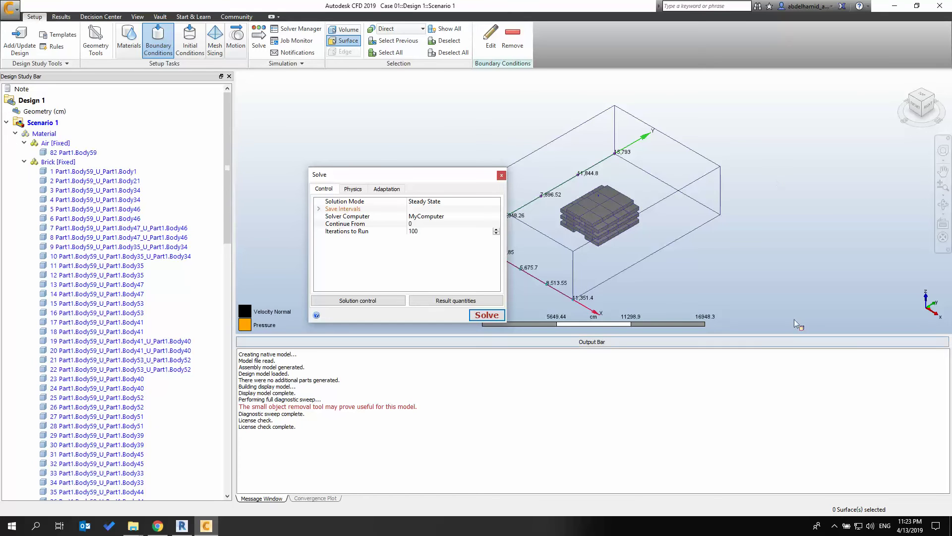
click(496, 217)
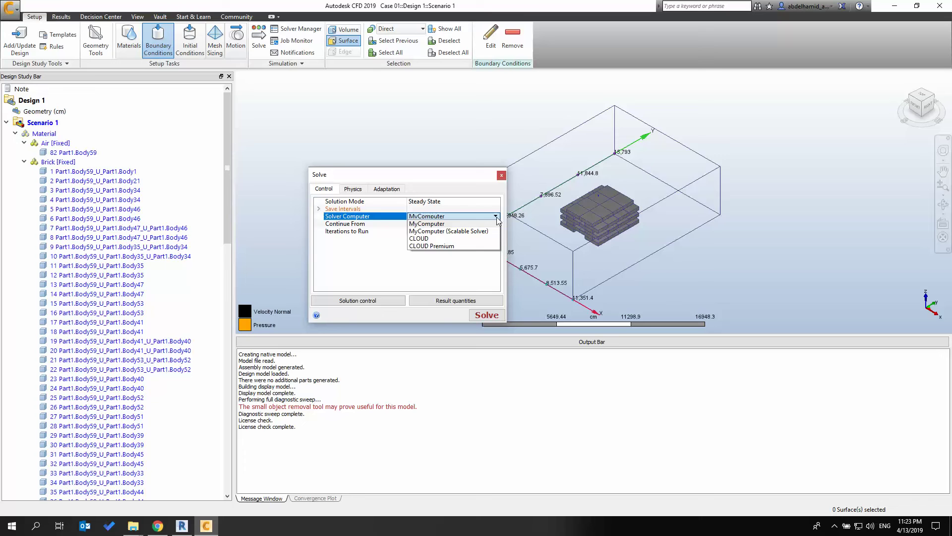
click(442, 239)
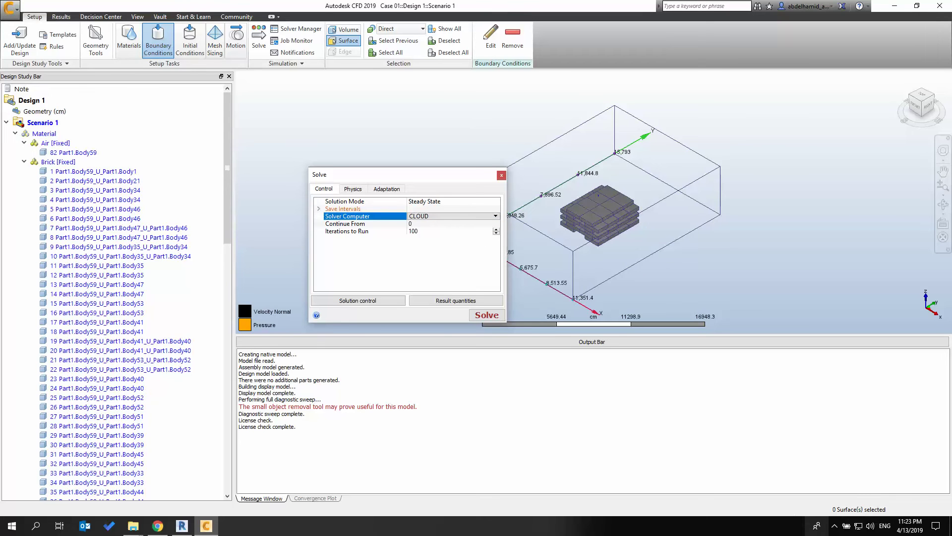
click(834, 526)
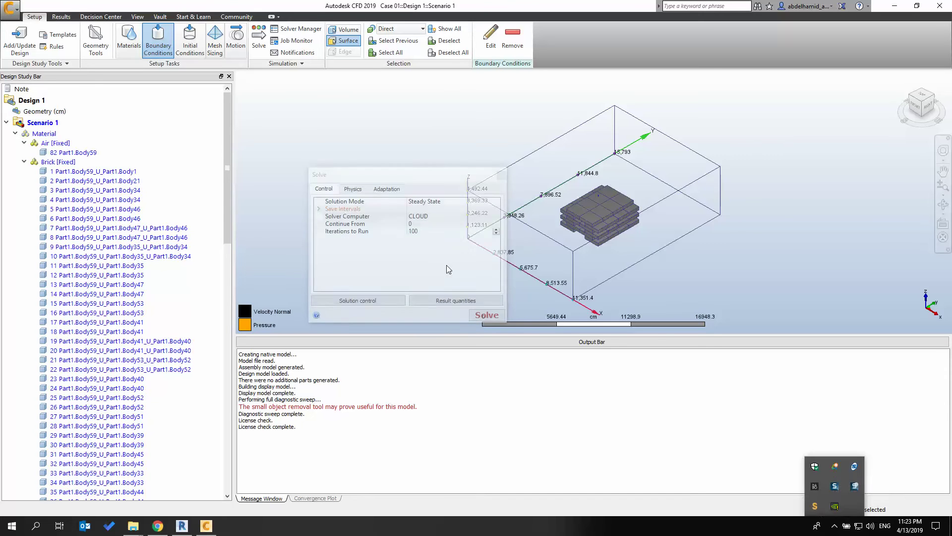
- Change the solver computer to MyComputer and start solving Scenario 1
click(410, 255)
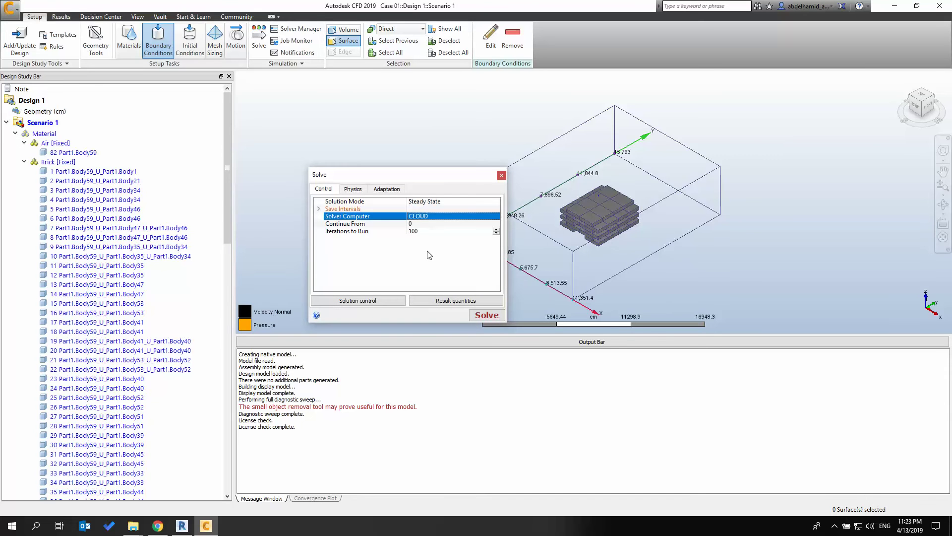
click(495, 217)
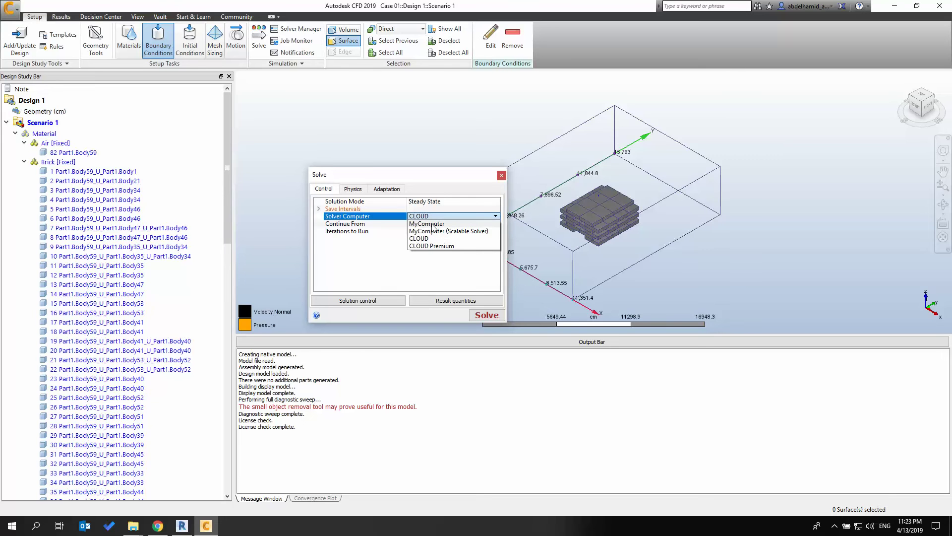
click(432, 224)
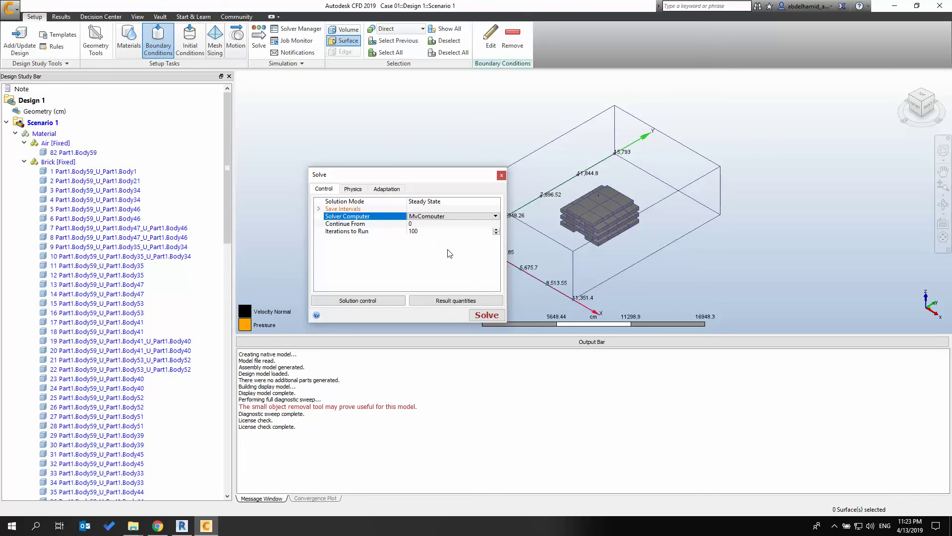
click(483, 317)
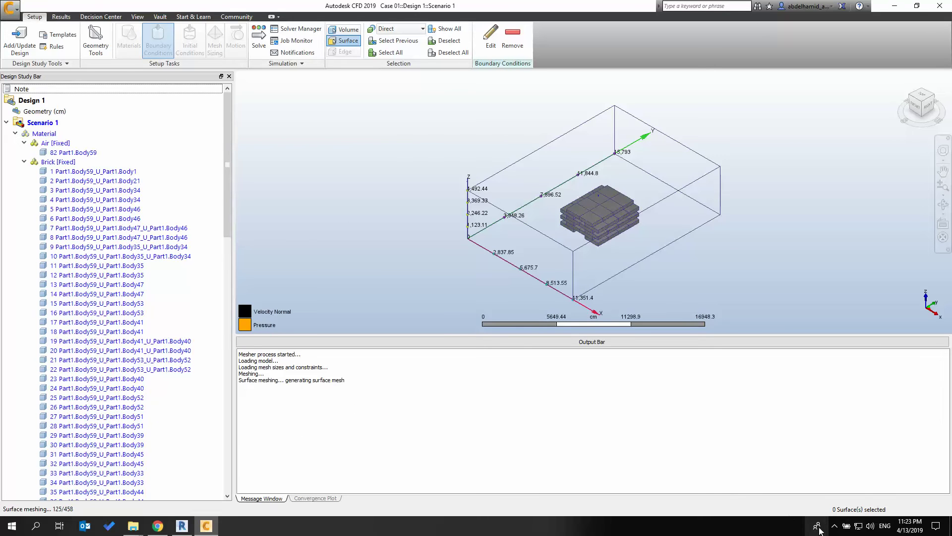
click(835, 525)
click(856, 493)
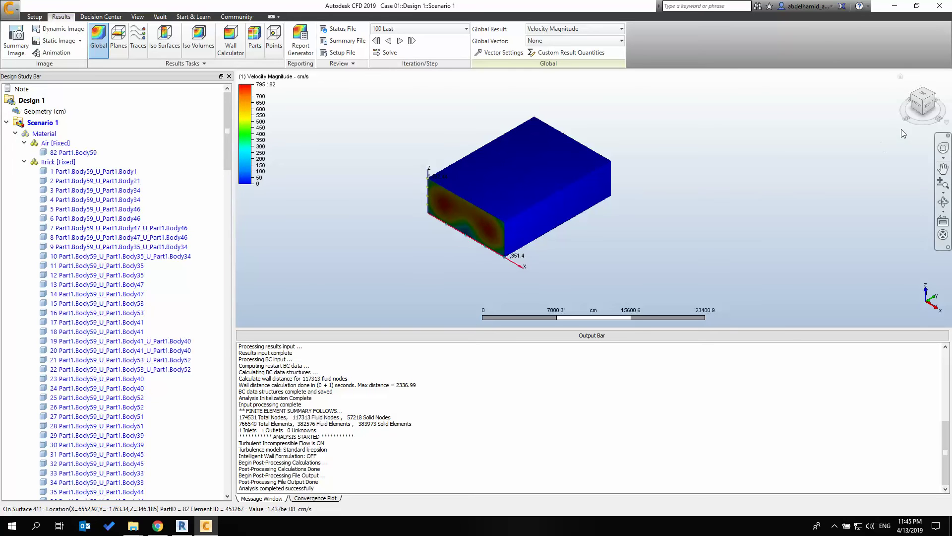
- Collapse the Material, Boundary Conditions, Mesh Size and Solve branches of Scenario 1 in the design study tree
click(936, 99)
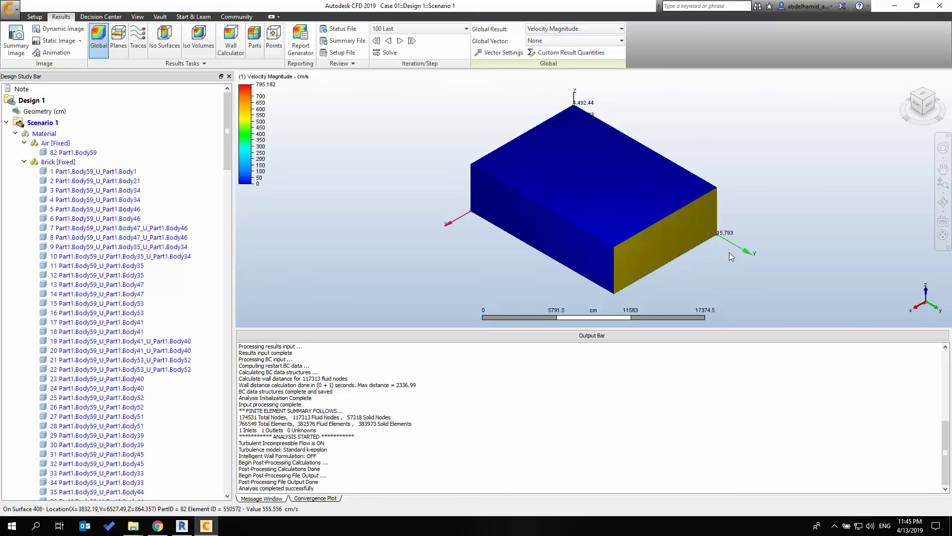
click(912, 97)
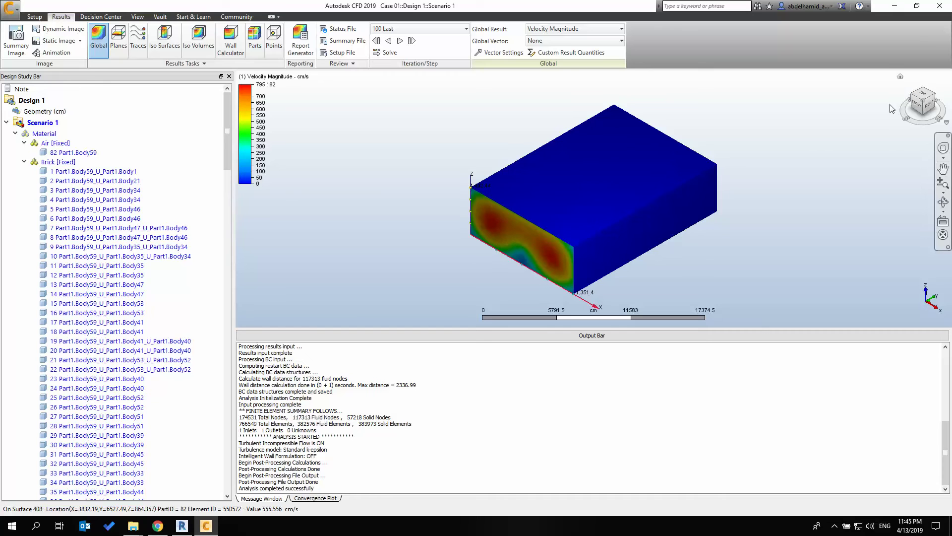
click(14, 134)
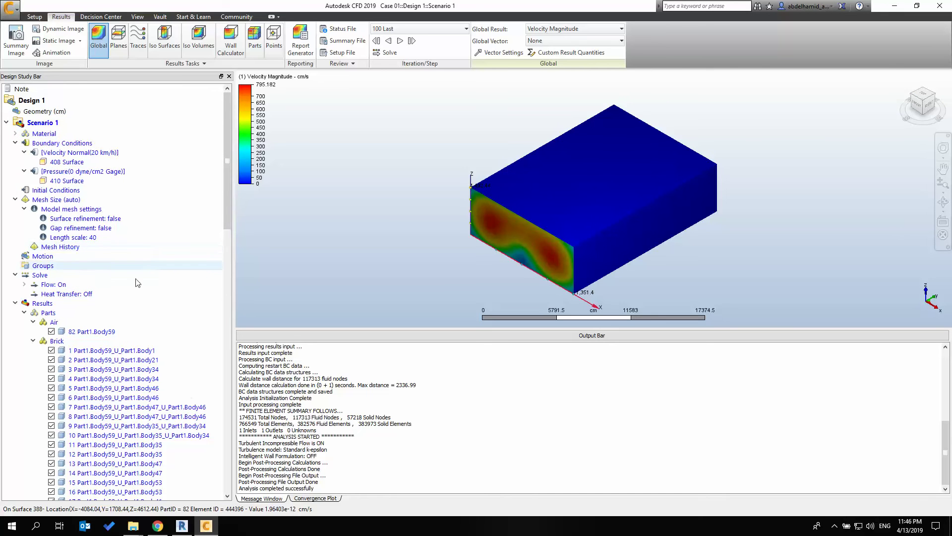
click(15, 199)
click(15, 143)
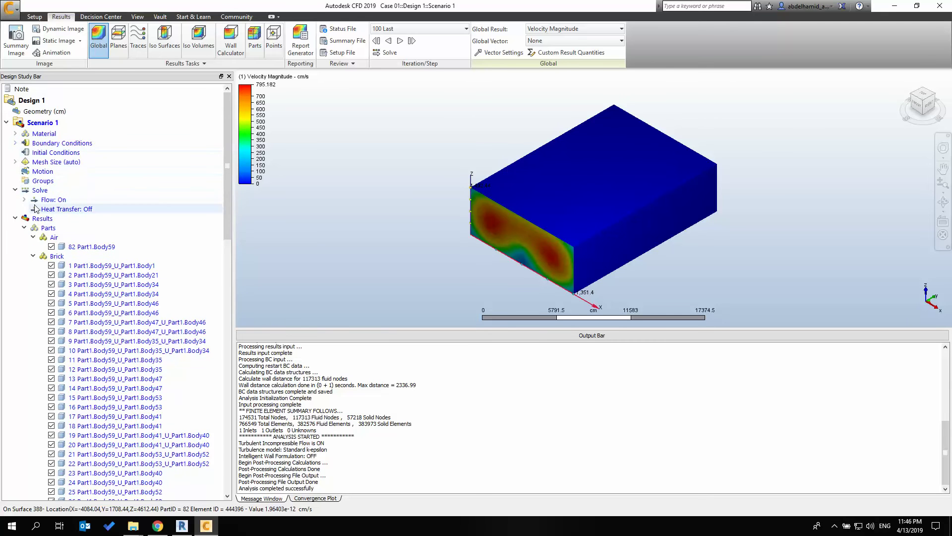
click(15, 191)
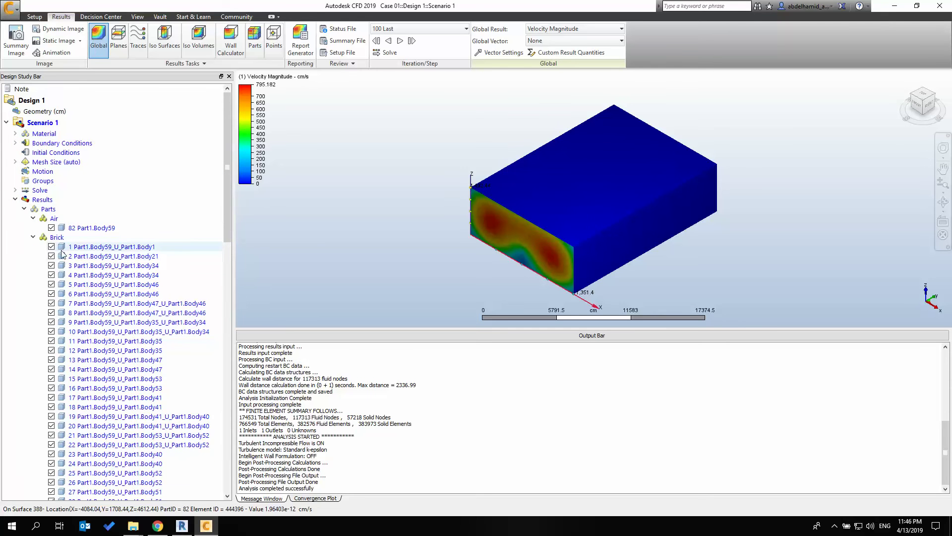
- Display the Air part in the results as an outline and close the Parts dialog
click(53, 219)
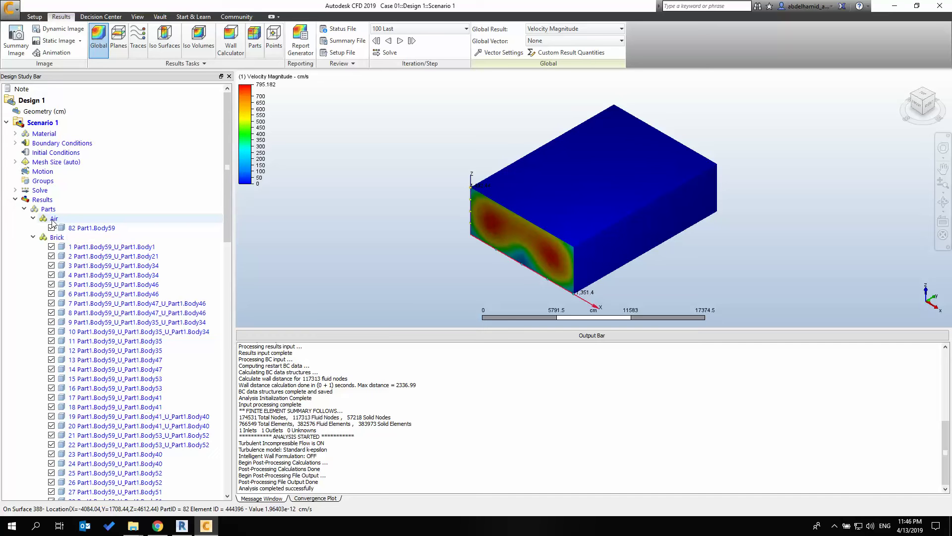
right_click(53, 222)
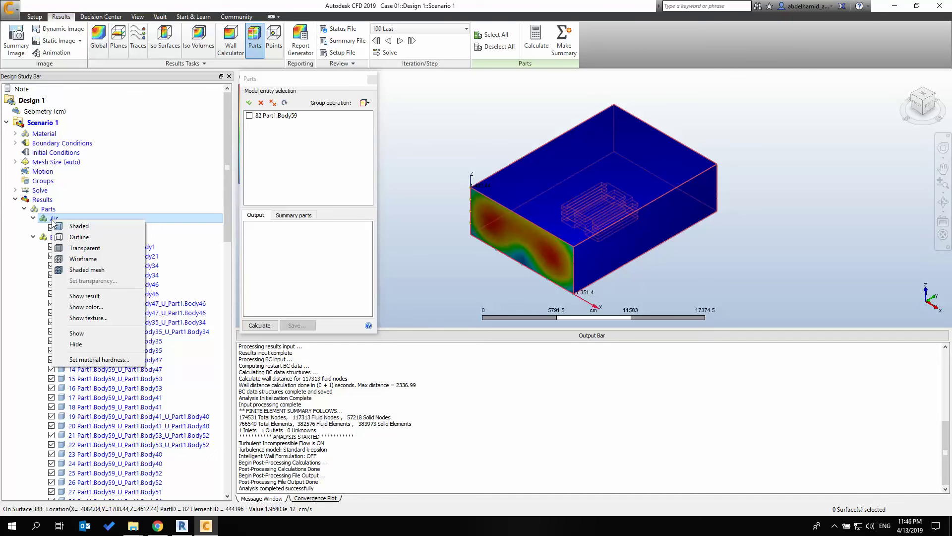
click(74, 237)
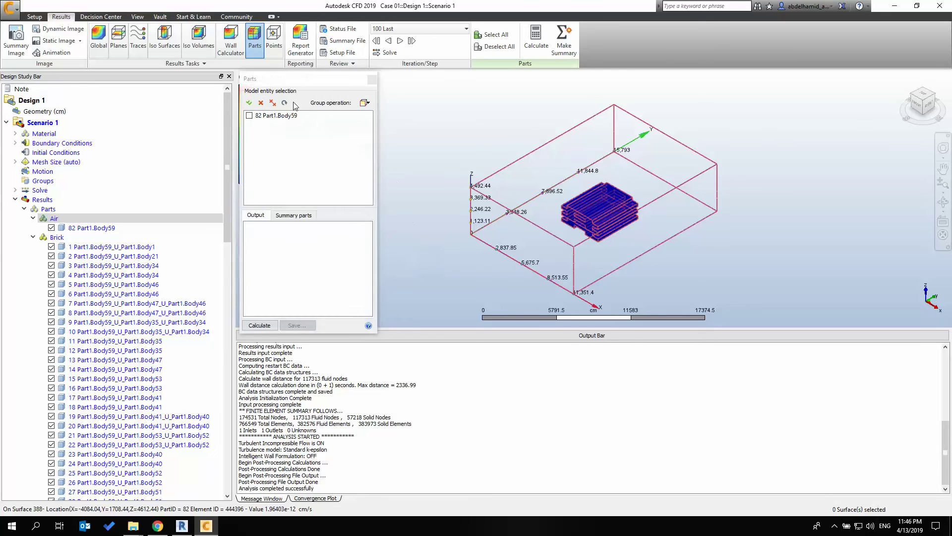
click(372, 80)
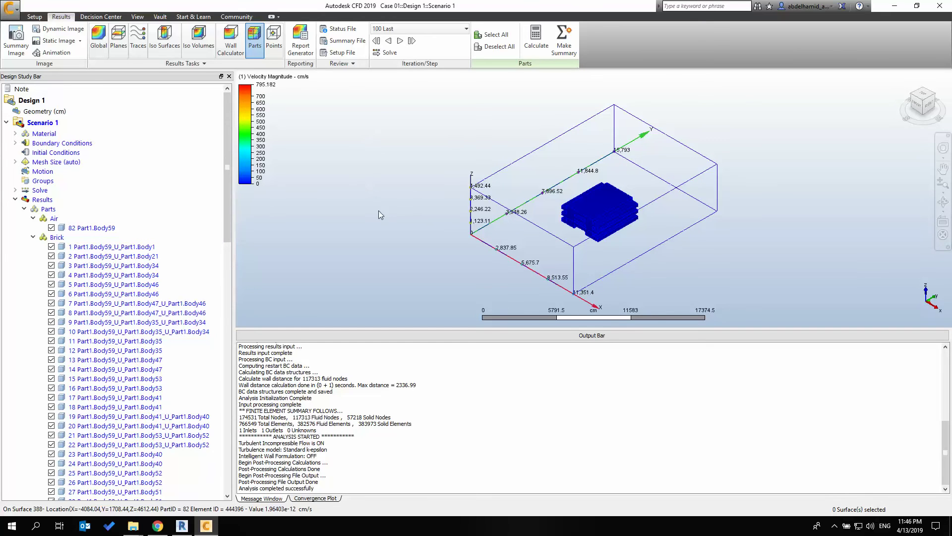
middle_drag(370, 227, 325, 206)
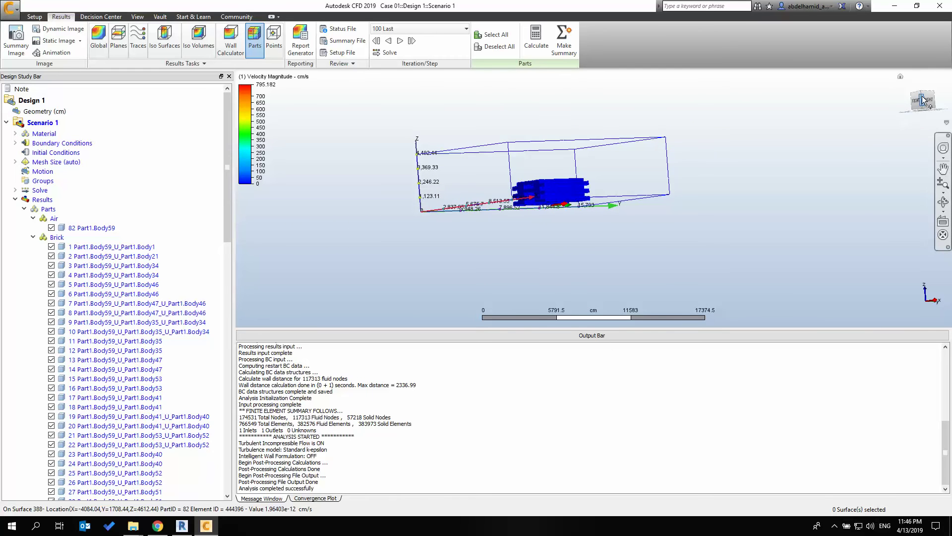